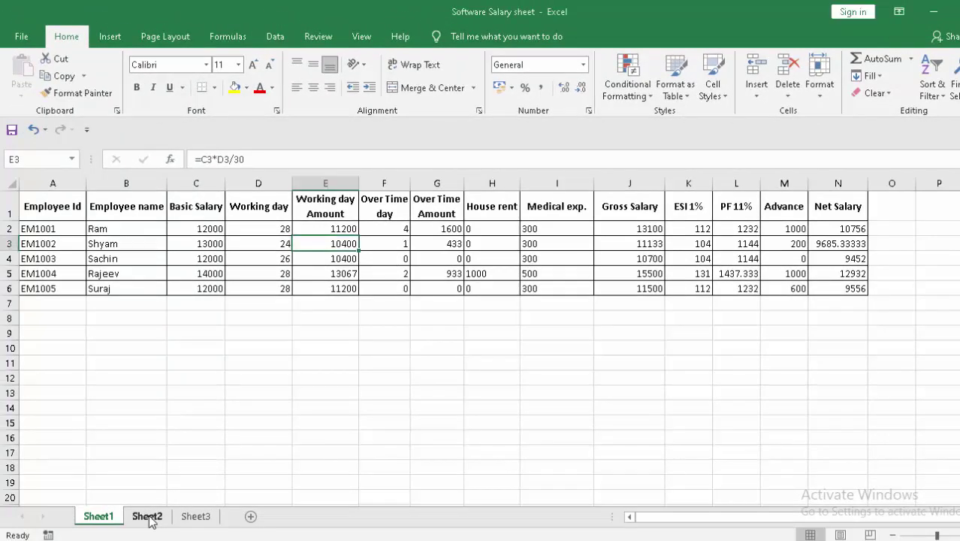
Go to the blank Sheet3 tab to begin a fresh salary table.
left_click(196, 516)
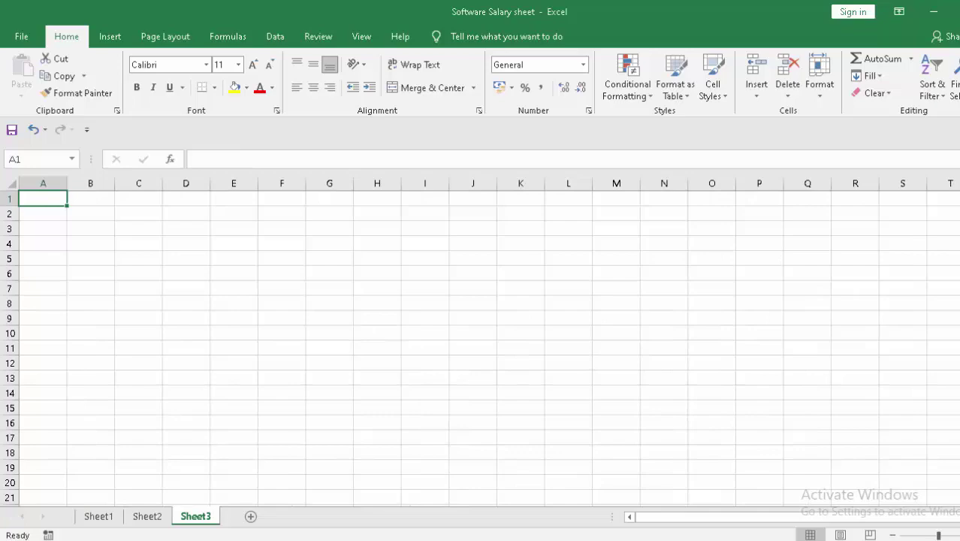
Zoom in and enter headers Employee Id, Employee Name, Basic Salary and Working Days in A1:D1.
scroll(923, 513, "up", 2)
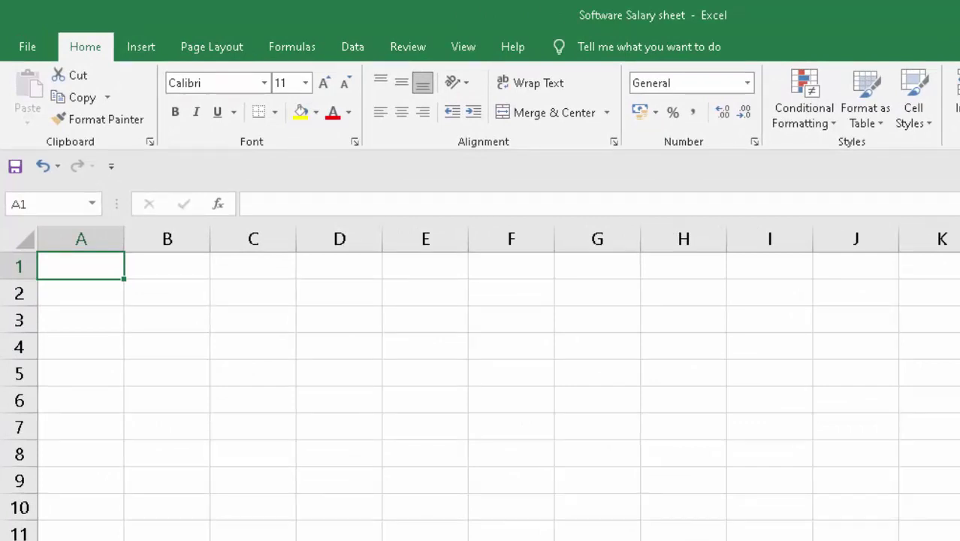
type("E")
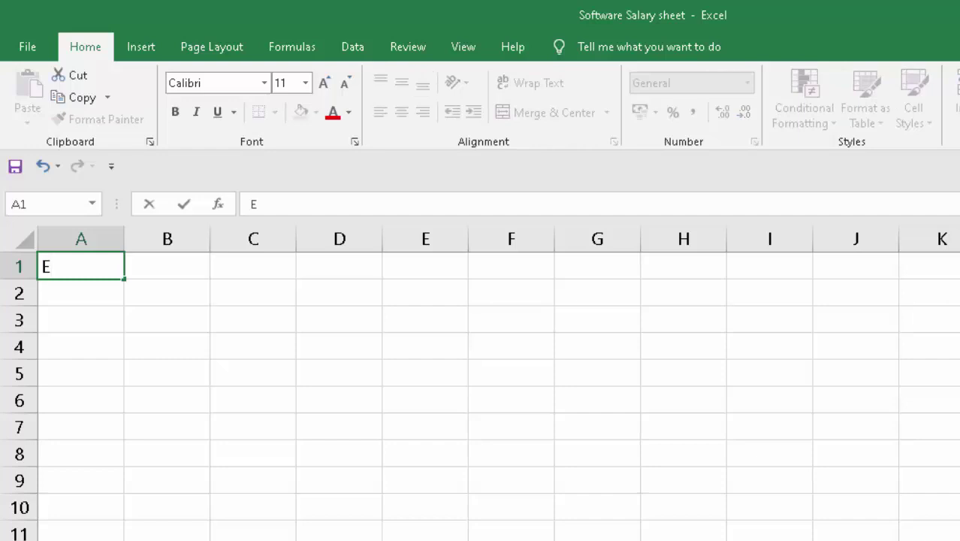
type("mploy")
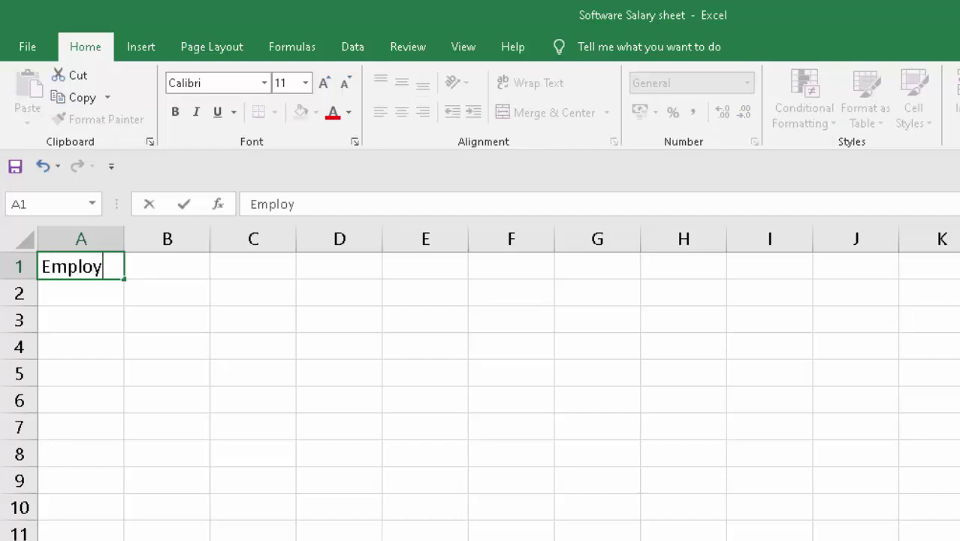
type("ee I")
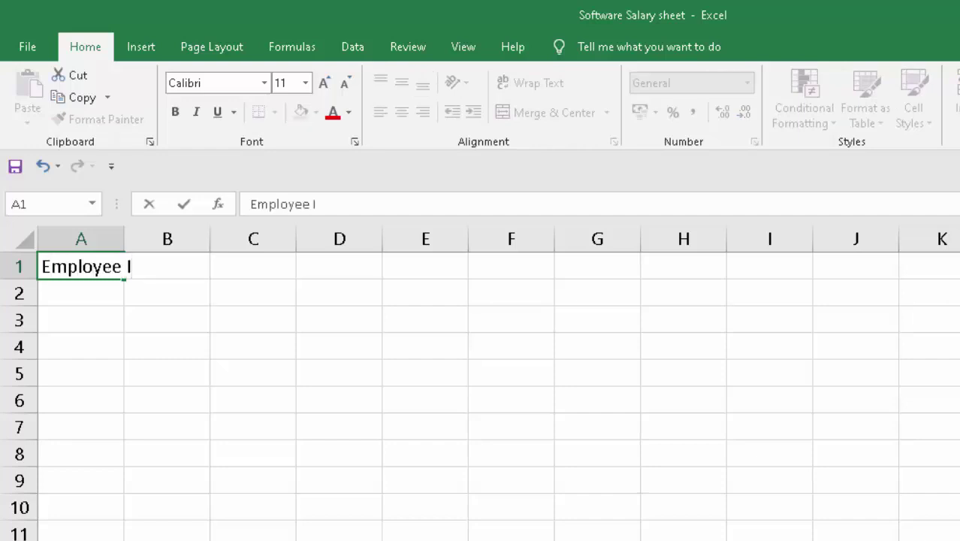
type("d")
key("Tab")
type("Em")
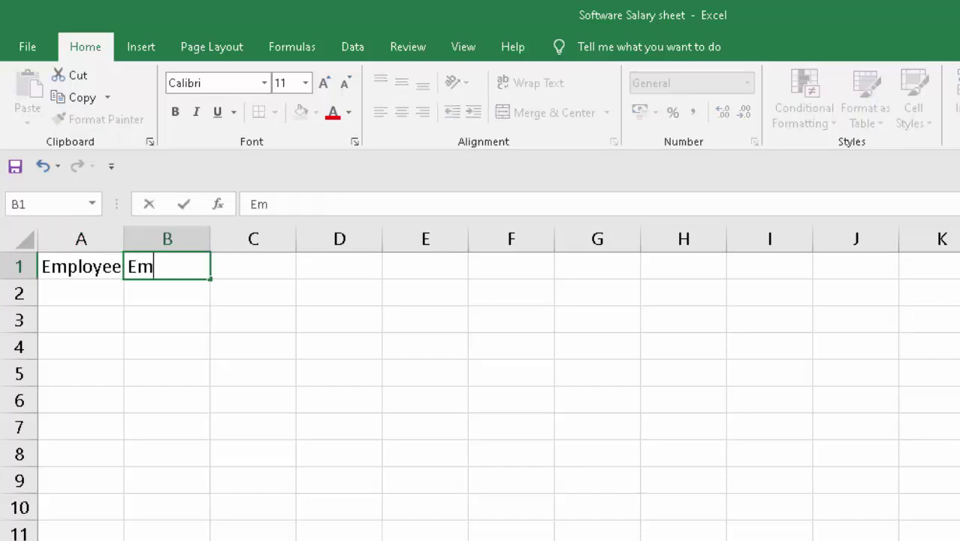
type("ployee ")
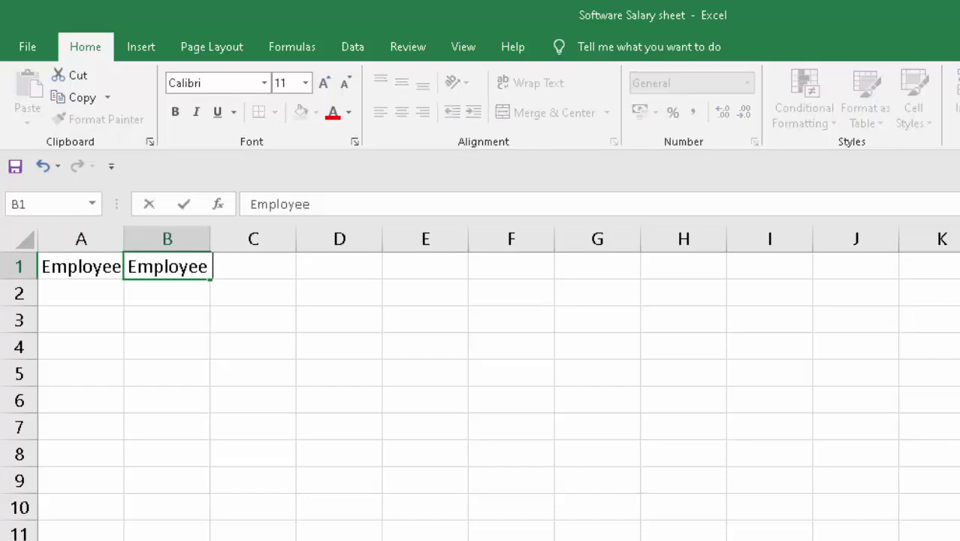
type("Name")
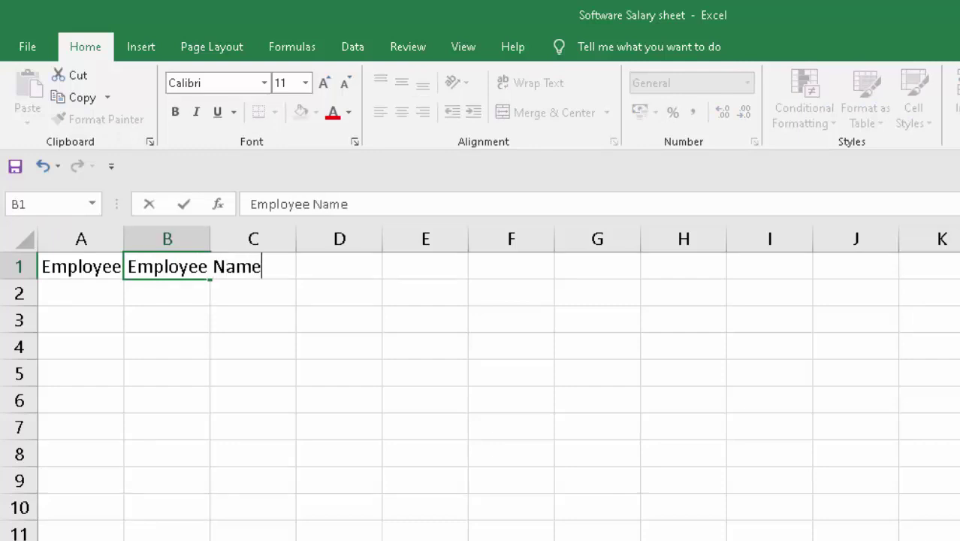
key("Tab")
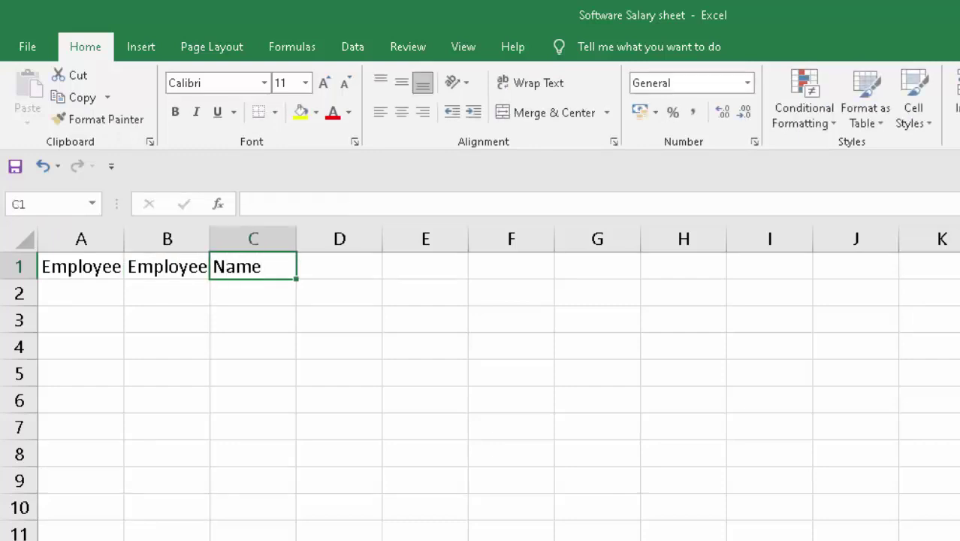
type("Bas")
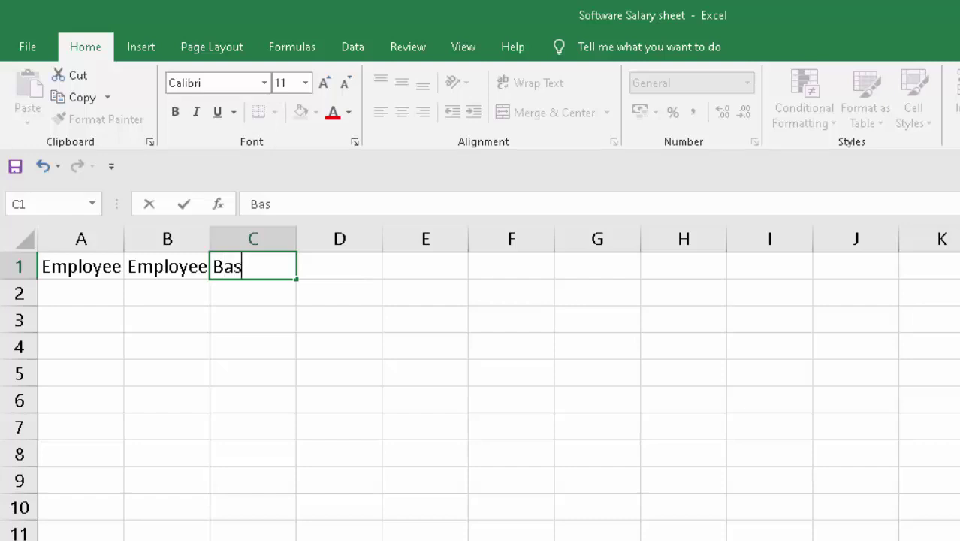
type("ic S")
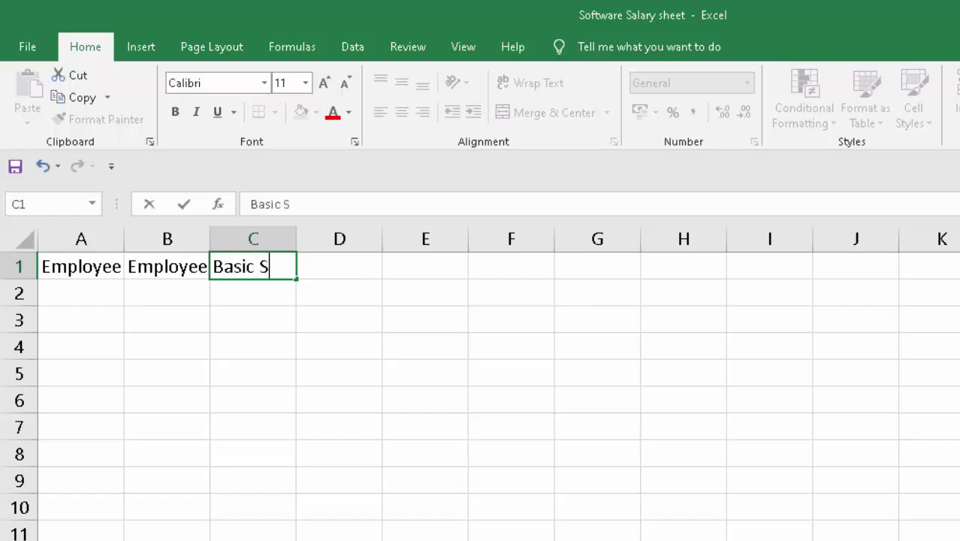
type("alar")
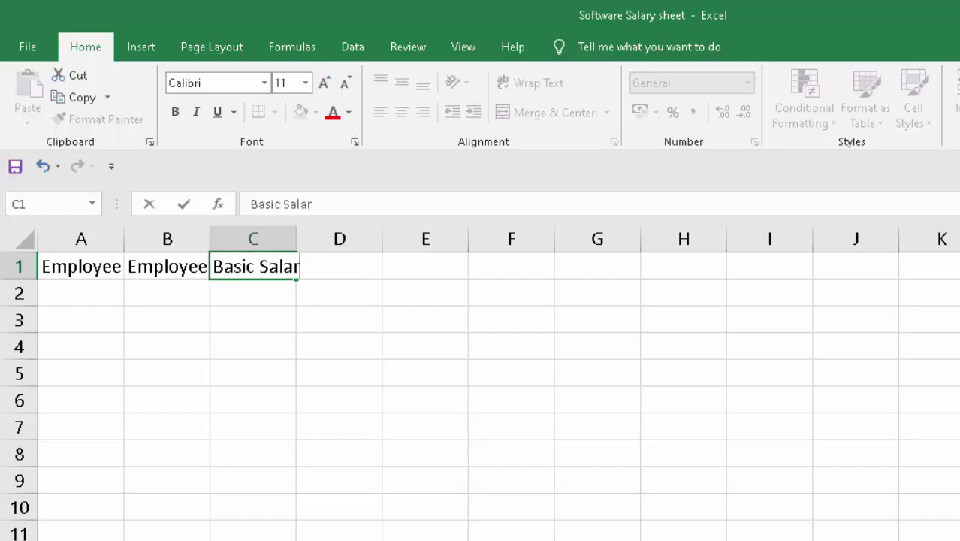
type("y")
key("Tab")
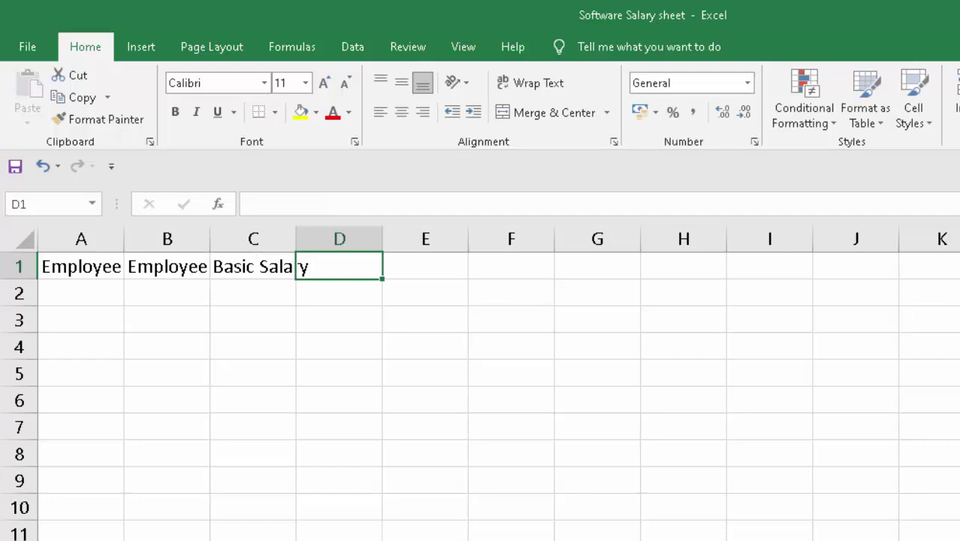
type("Wo")
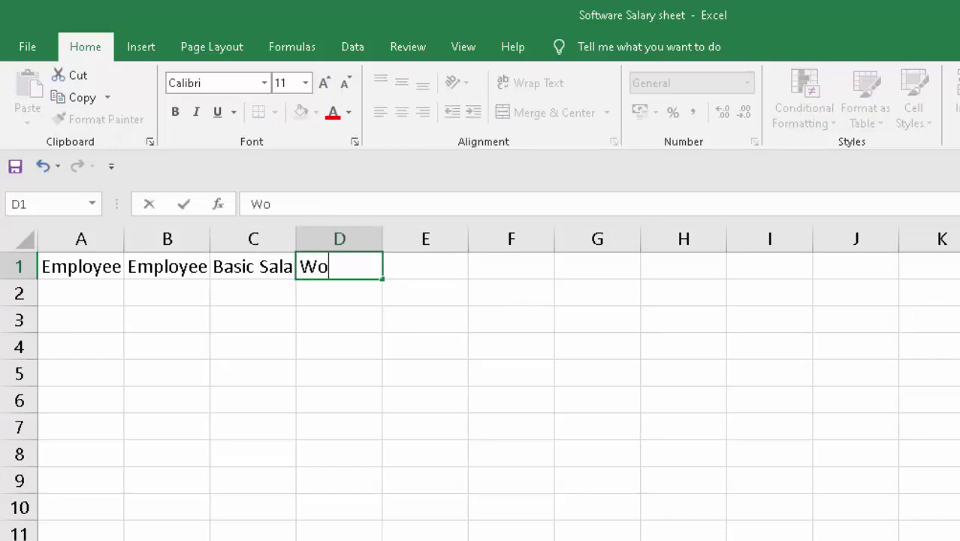
type("rking ")
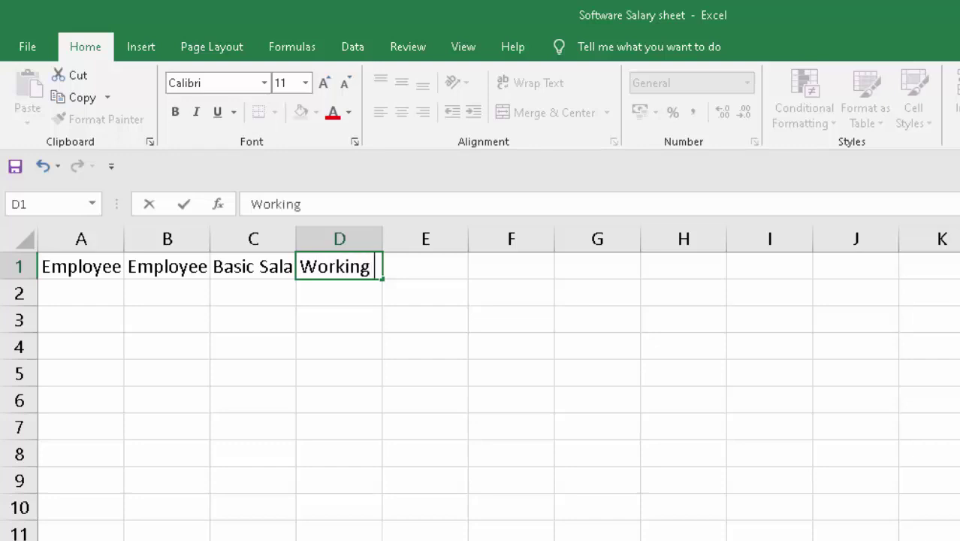
type("Day")
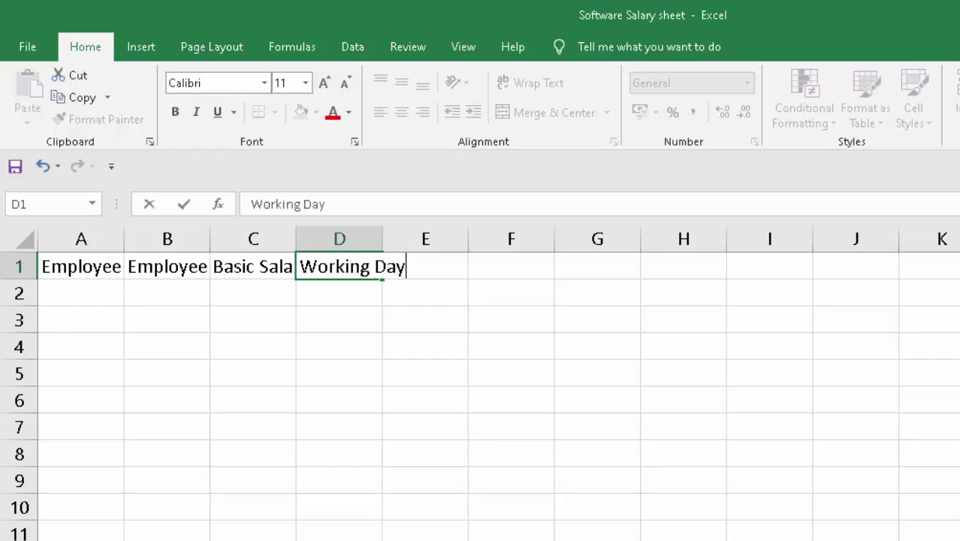
type("s")
Add the headings Working Days Amount and Over Time Day in E1 and F1.
key("Tab")
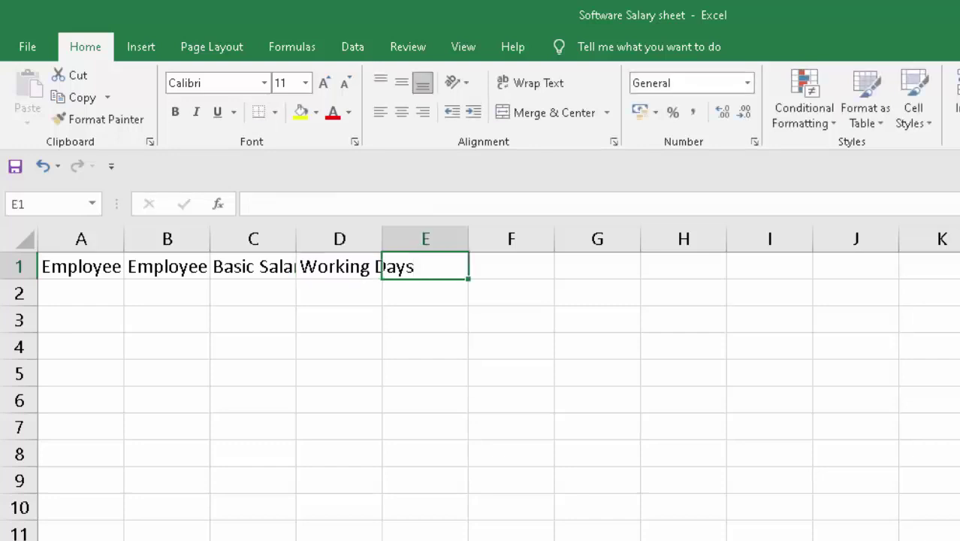
type("Wo")
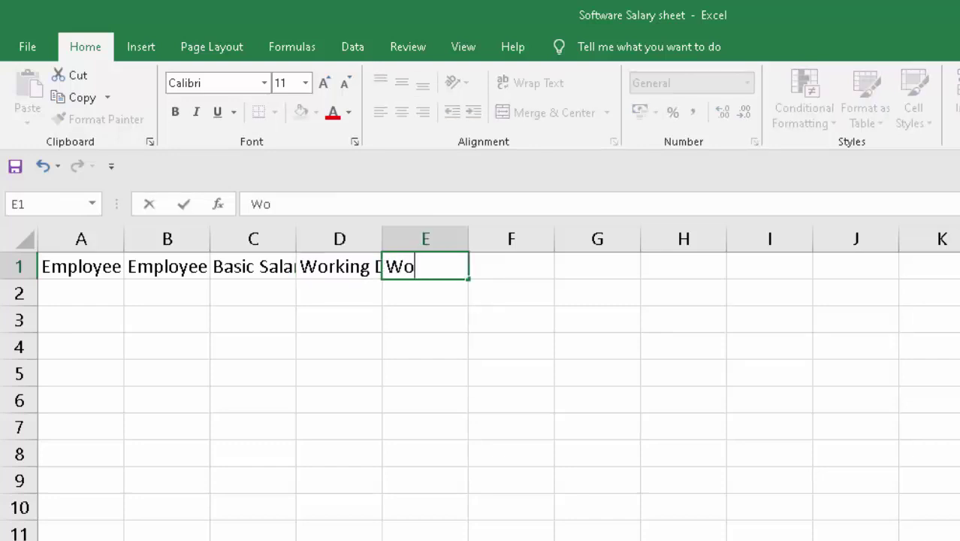
type("rking")
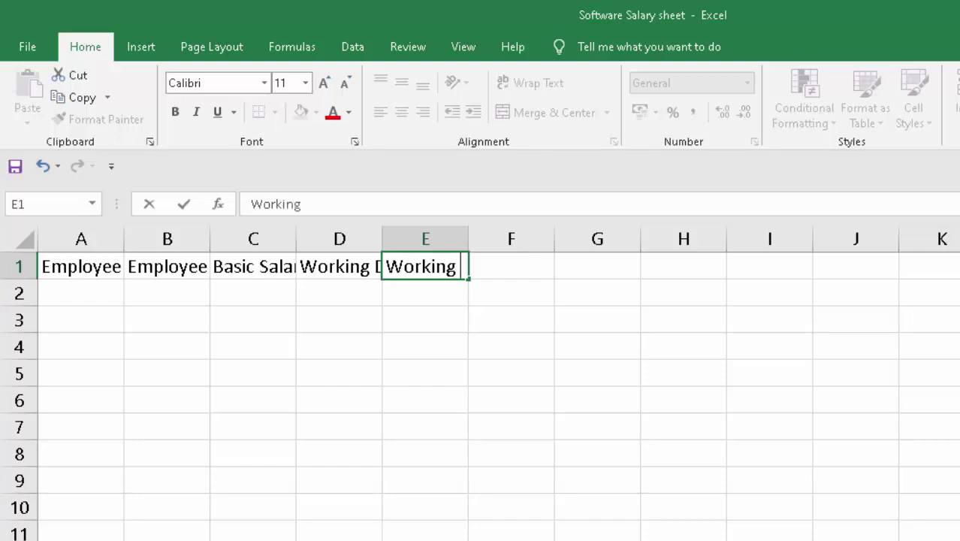
type(" Days ")
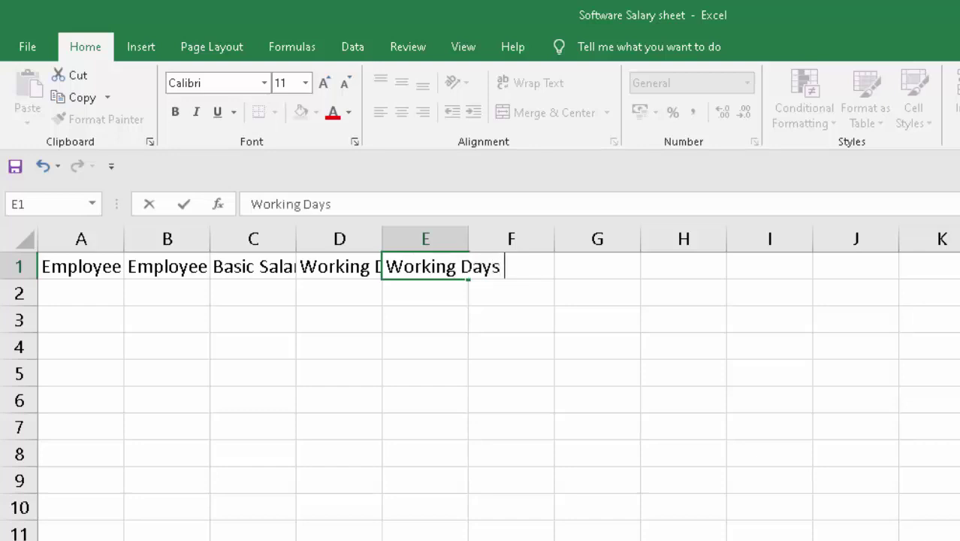
type("Amoun")
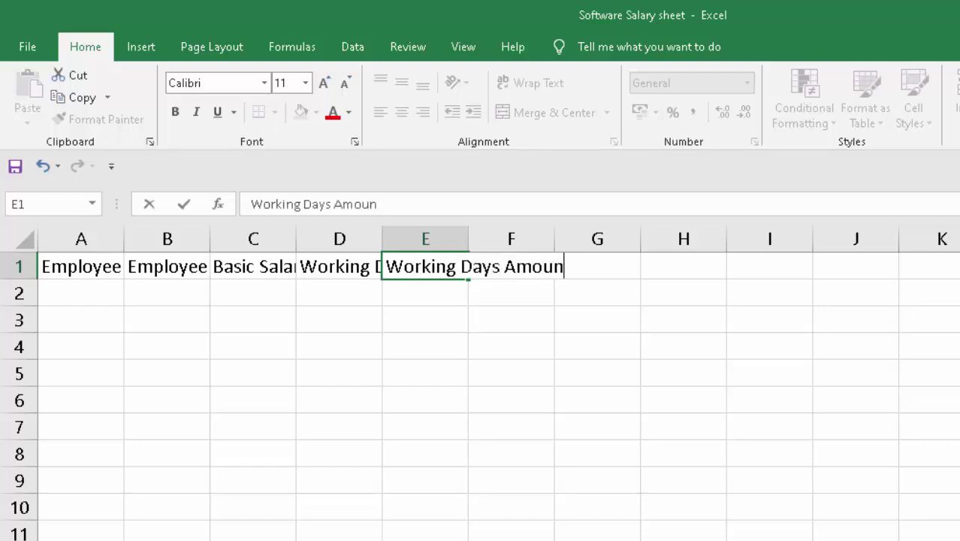
type("t")
key("Tab")
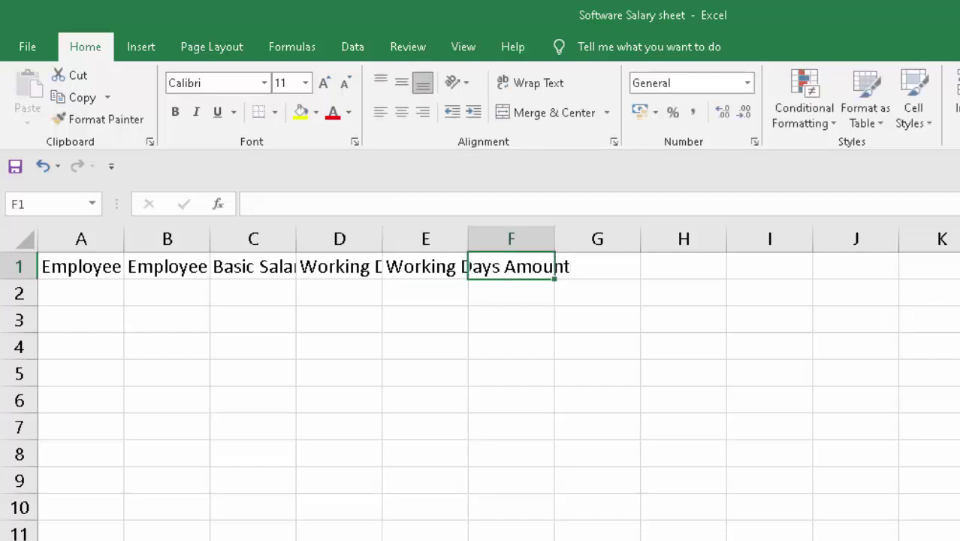
type("Ov")
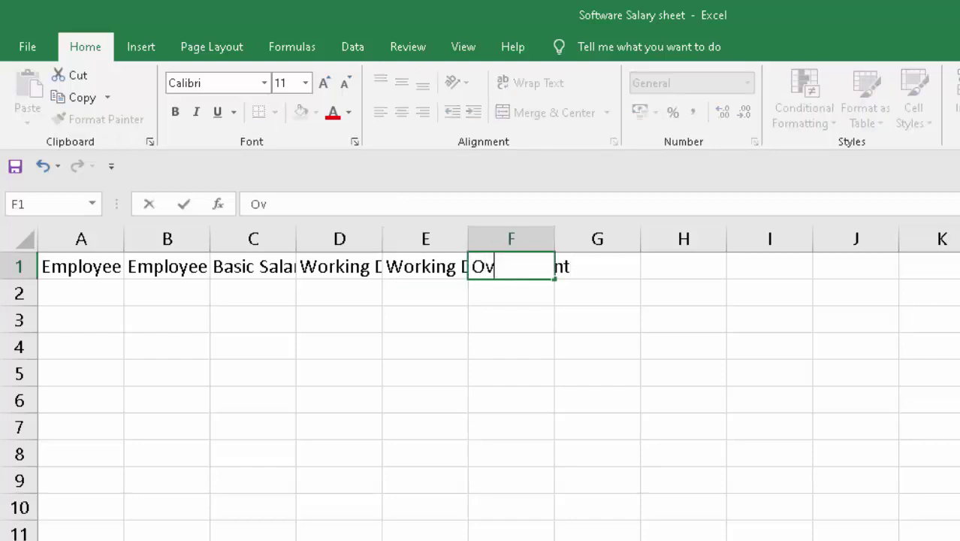
type("er Time")
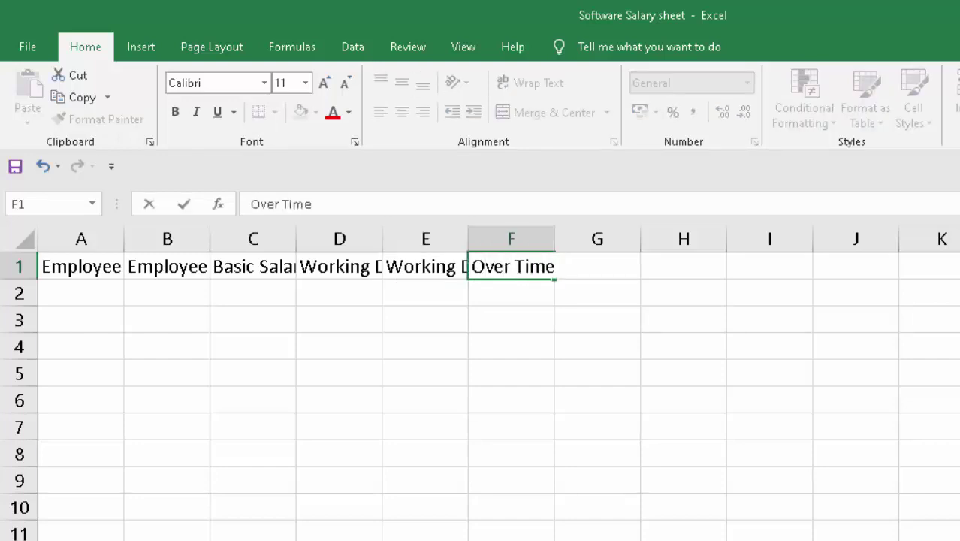
type(" Day")
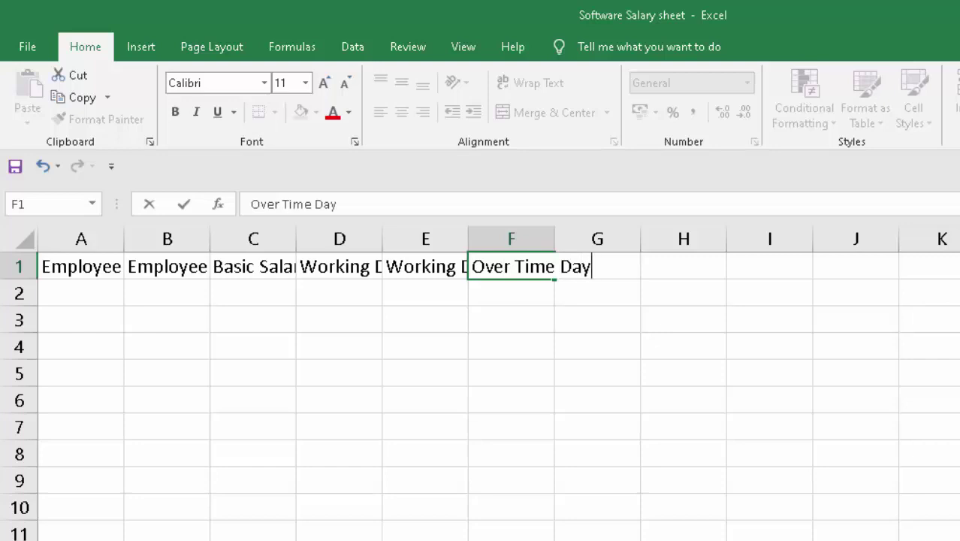
key("Tab")
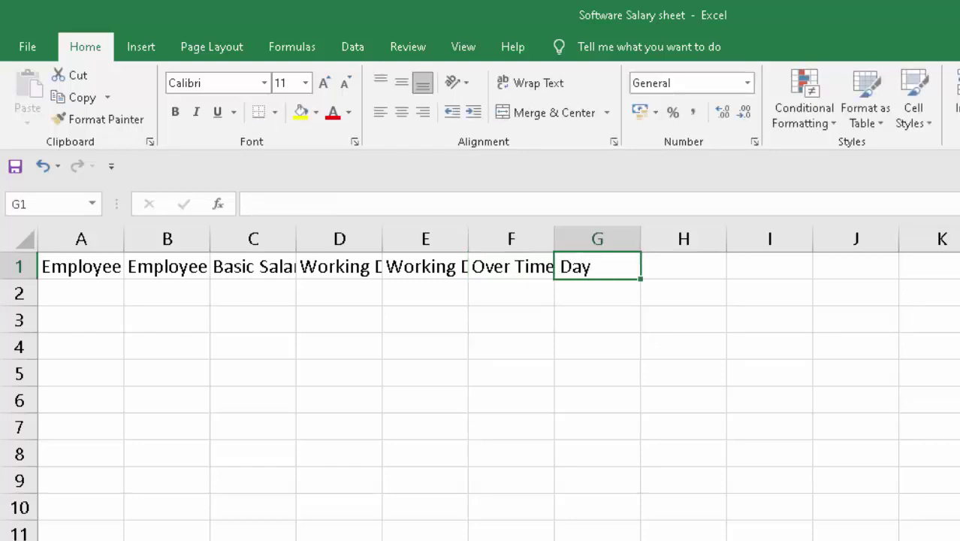
Correct the mistyped G1 heading and finish the row with Net Salary in K1.
type("Ove")
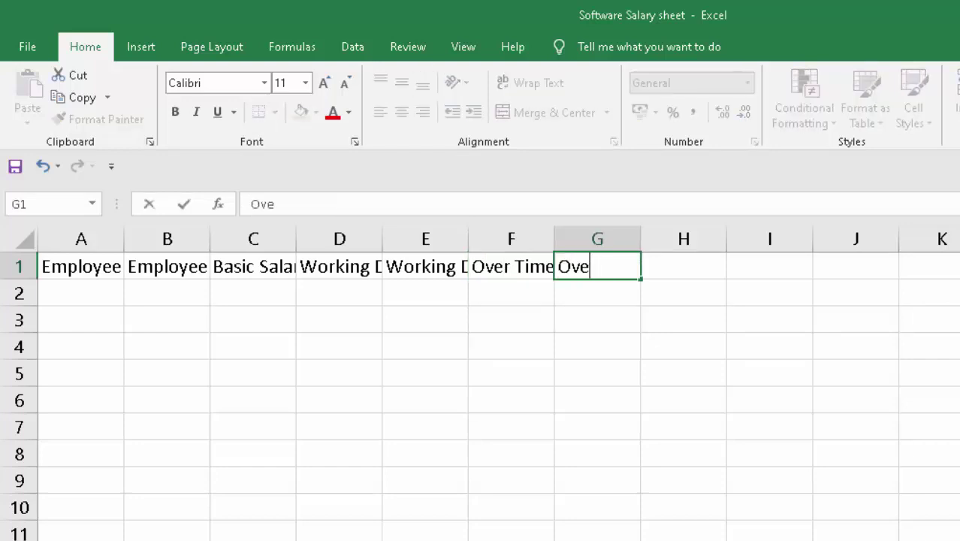
type("r Ti")
type("me A")
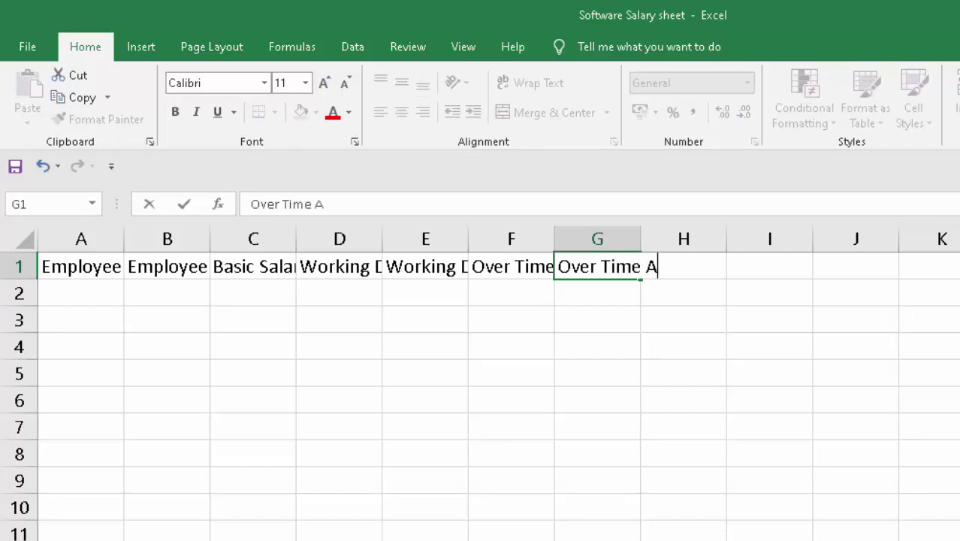
type("mount")
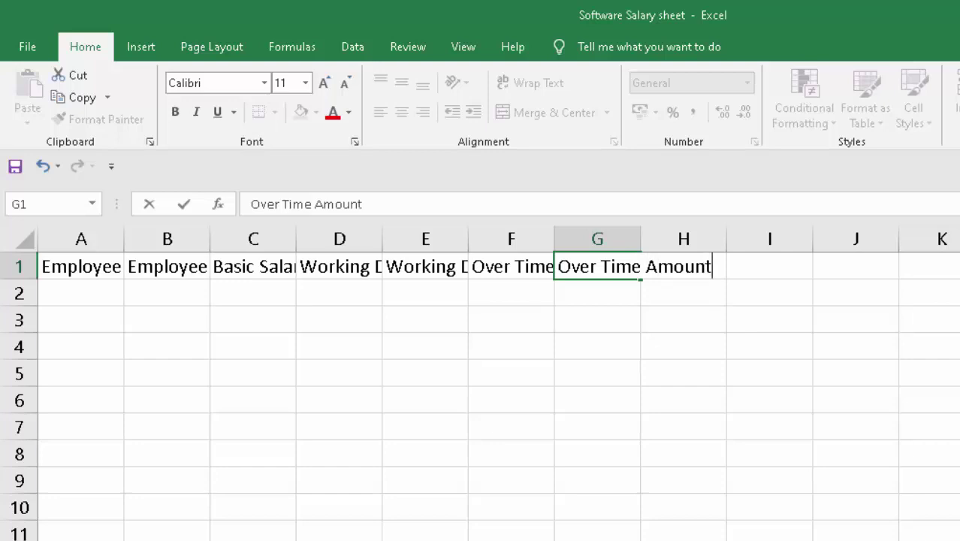
type("Hou")
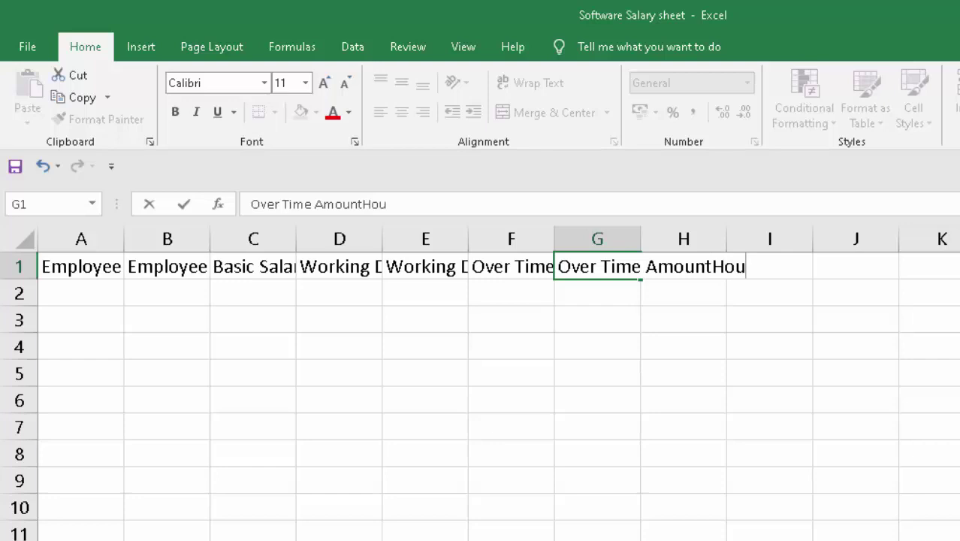
type("use")
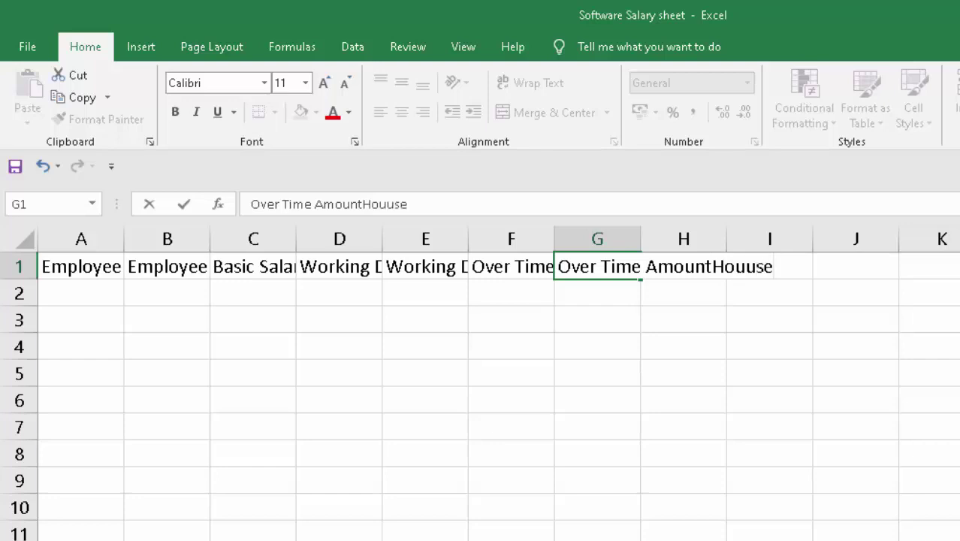
key("BackSpace")
type("Advance")
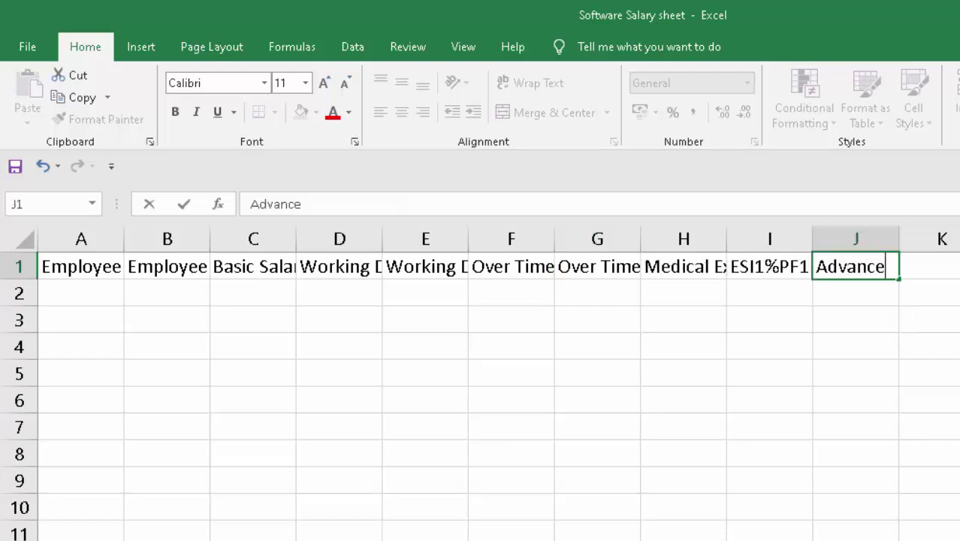
key("Tab")
type("N")
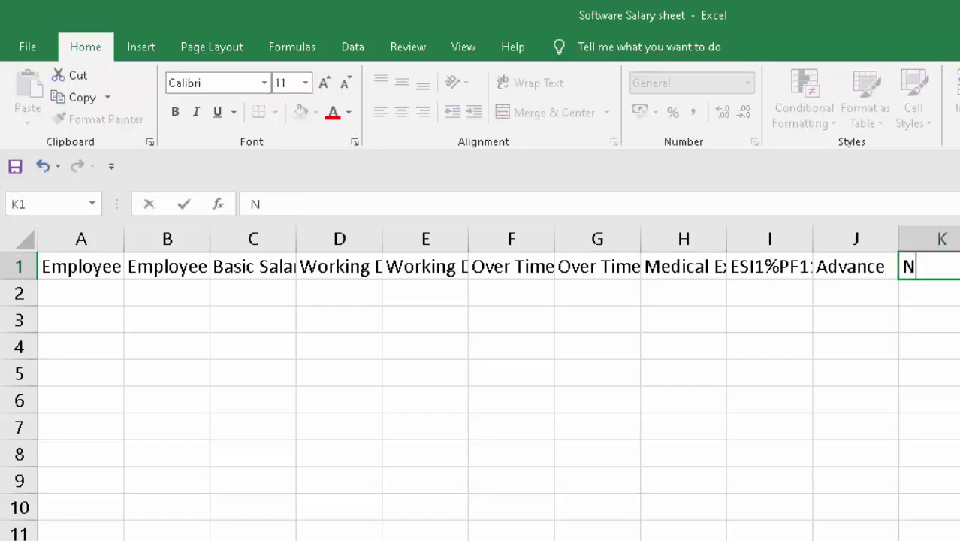
type("e")
type("t")
type(" Sa")
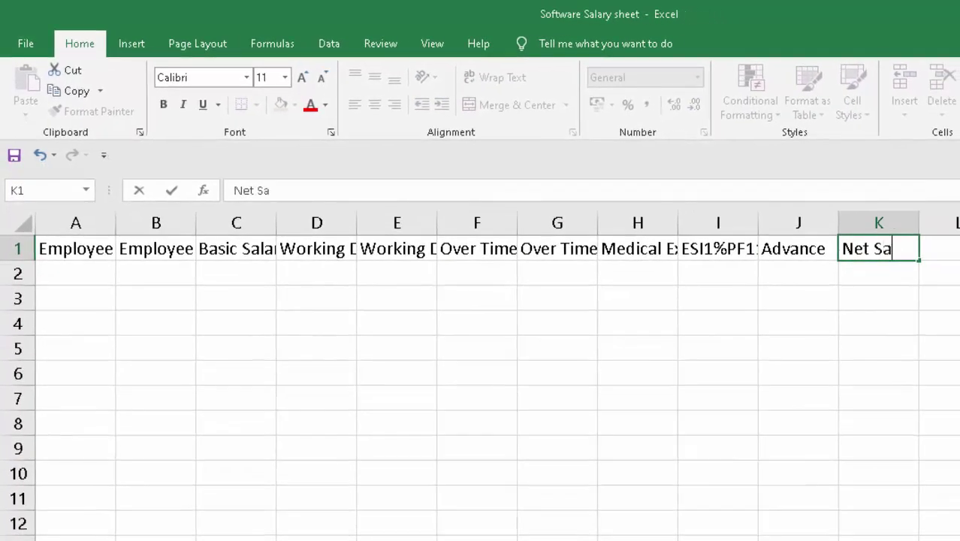
type("lary")
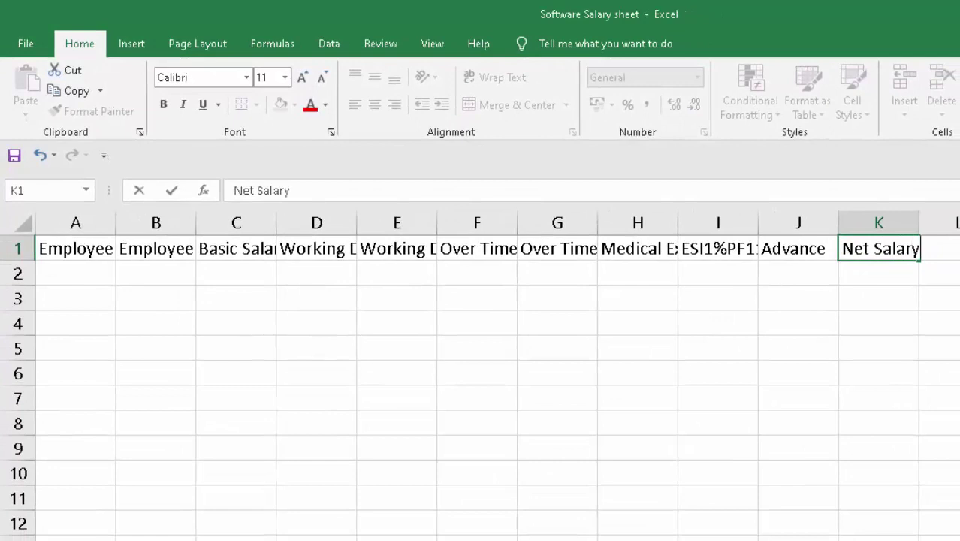
left_click(790, 523)
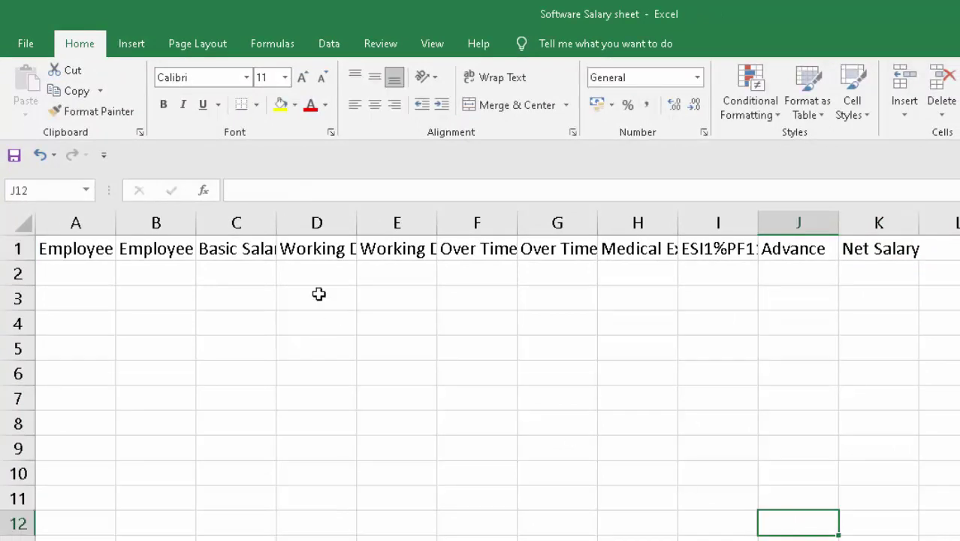
AutoFit the widths of columns A through K so every heading shows in full.
left_click(80, 251)
mouse_move(80, 251)
left_mouse_down()
mouse_move(452, 261)
mouse_move(734, 249)
mouse_move(917, 262)
mouse_move(896, 256)
left_mouse_up()
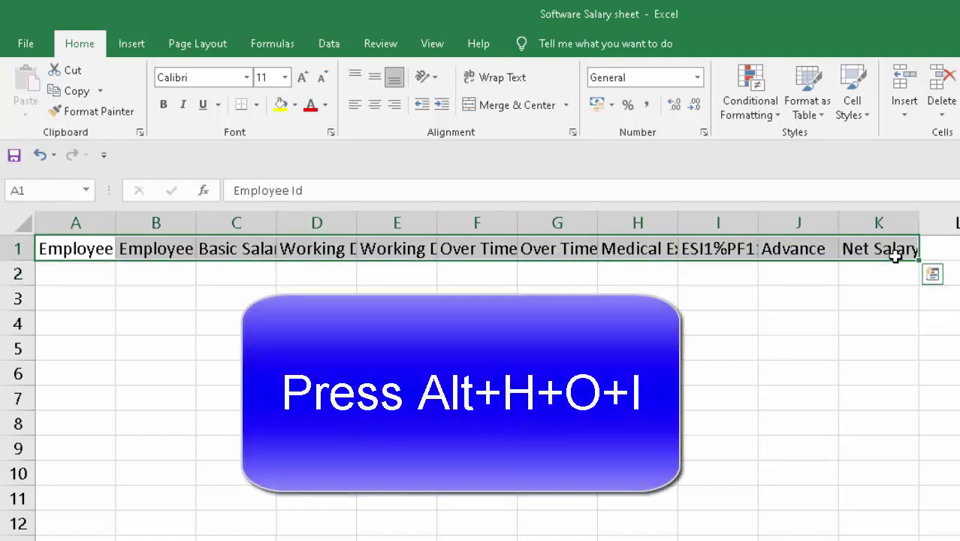
key("alt")
key("h")
key("o")
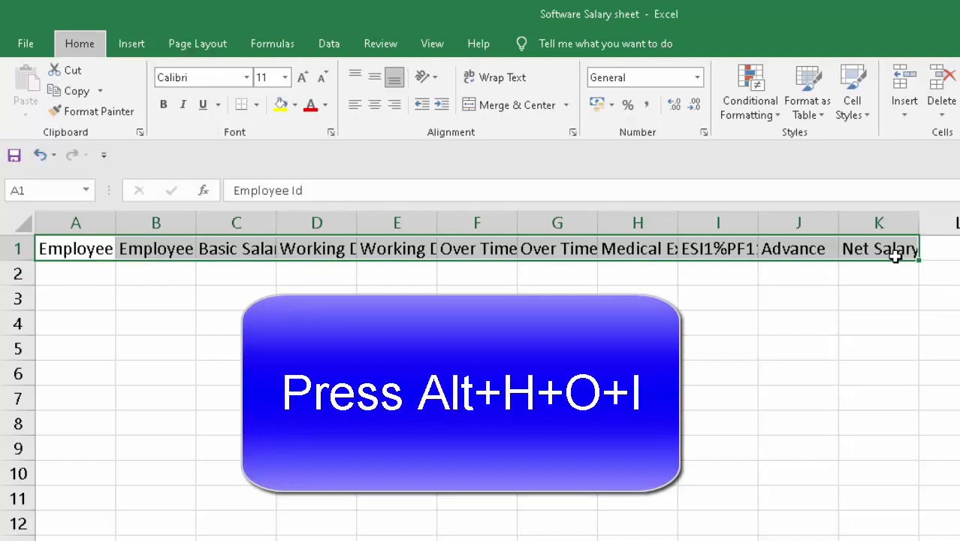
key("i")
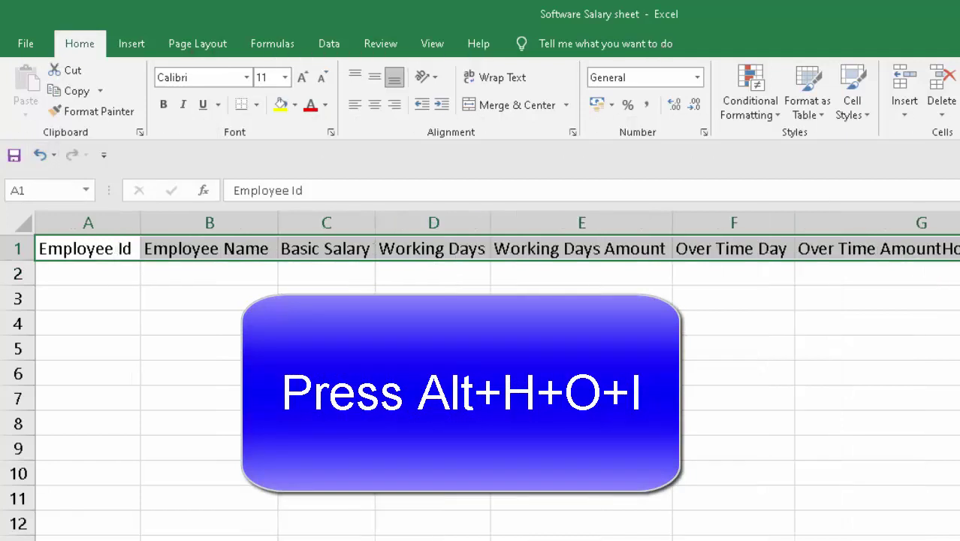
scroll(481, 375, "down", 1, "ctrl")
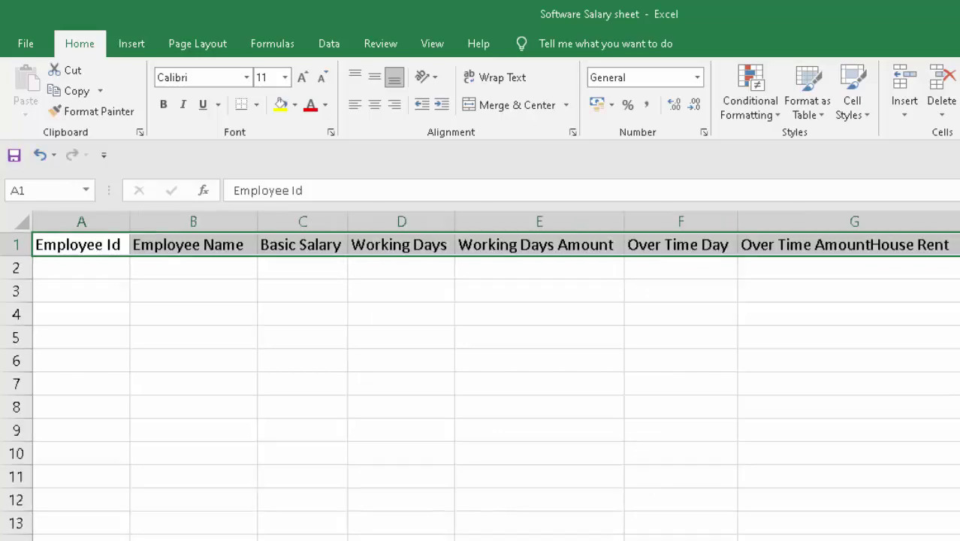
scroll(480, 375, "down", 1, "ctrl")
Make the header cells A1 through I1 bold.
left_click(486, 289)
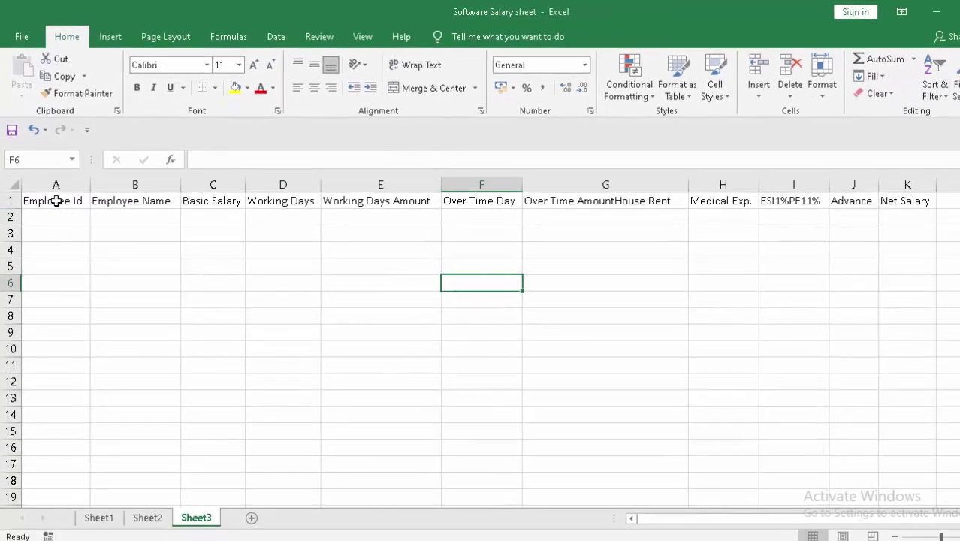
left_click_drag(57, 200, 889, 198)
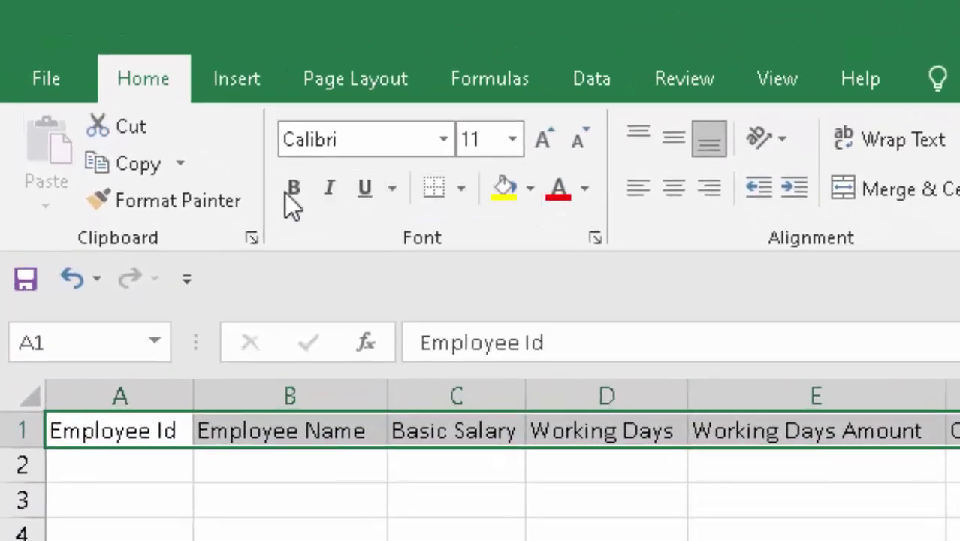
left_click(295, 189)
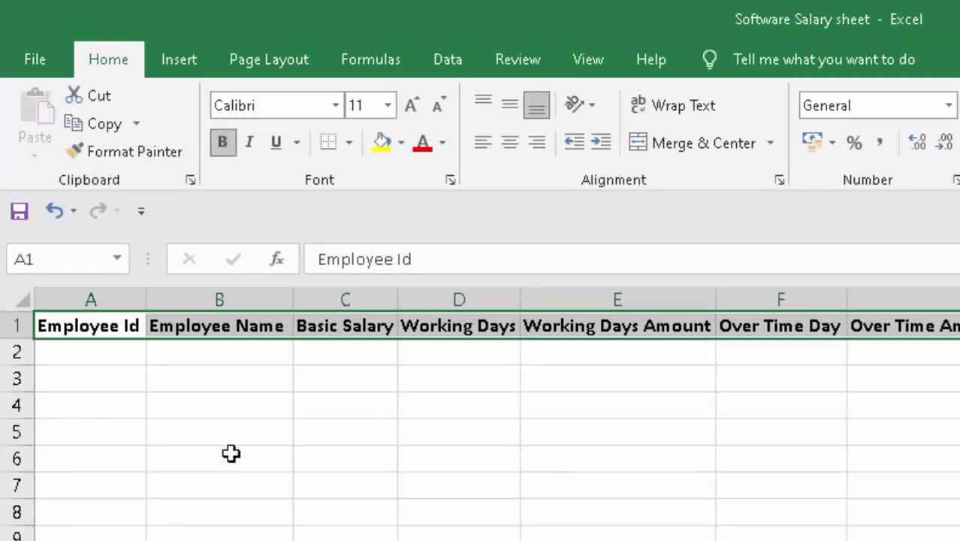
left_click(66, 352)
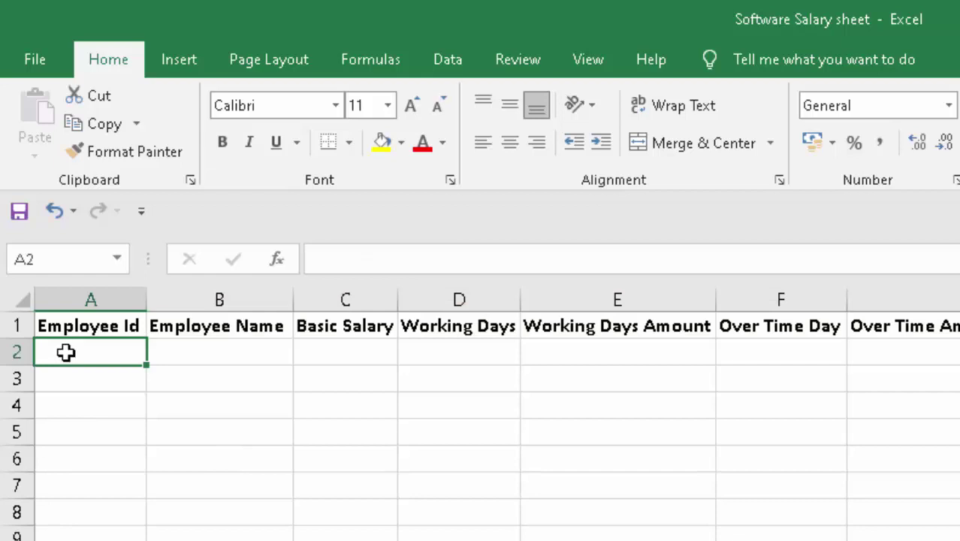
Enter ER01 and ER02 in A2:A3, then fill the id series down to ER06 in A7.
type("ER")
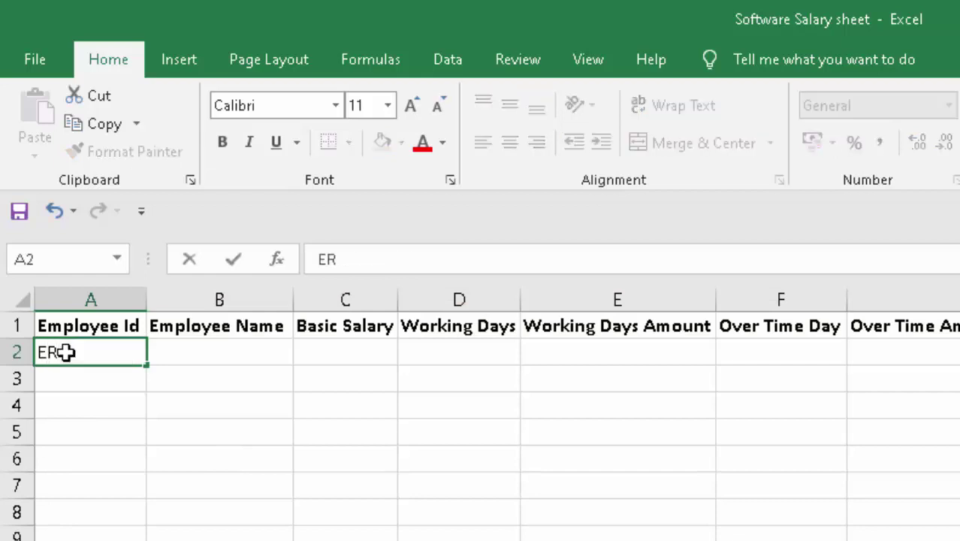
type("01")
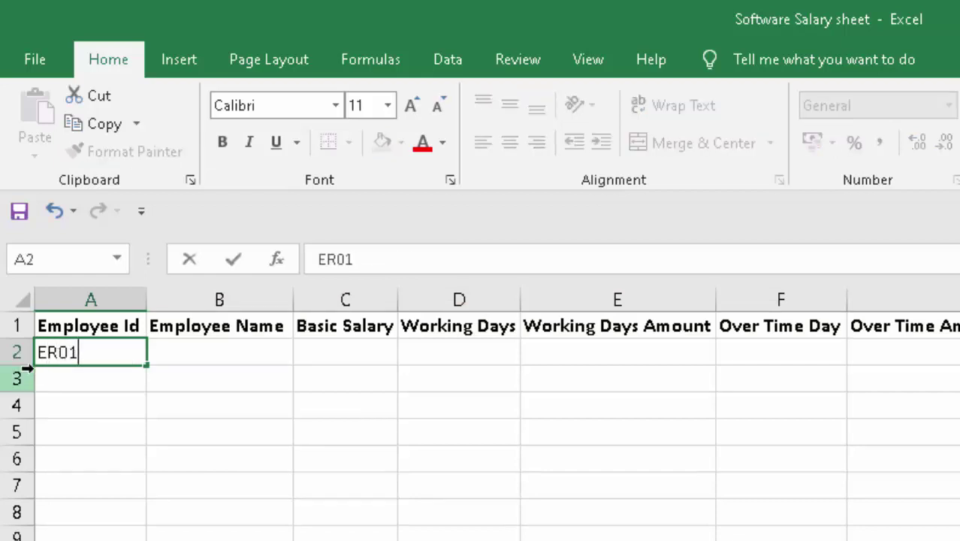
left_click(63, 380)
type("ER0")
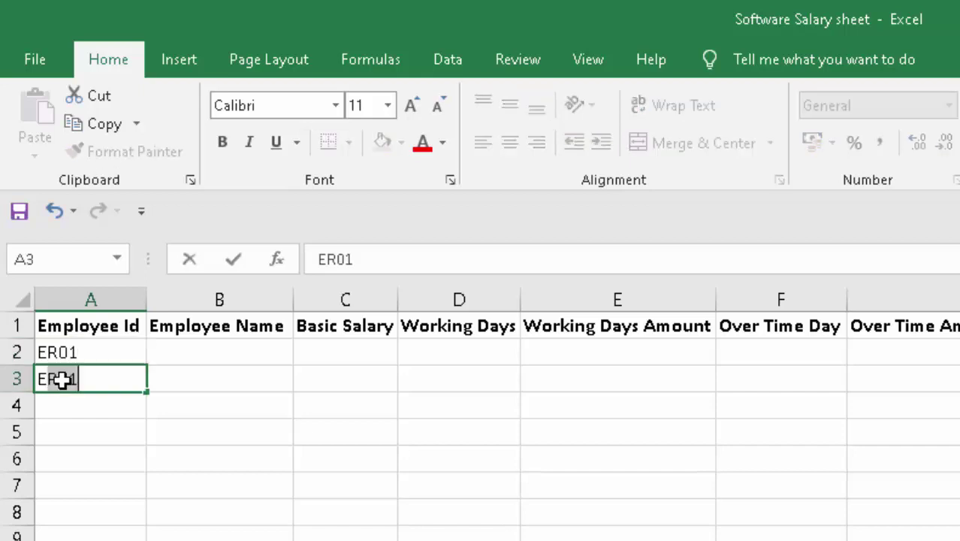
type("2")
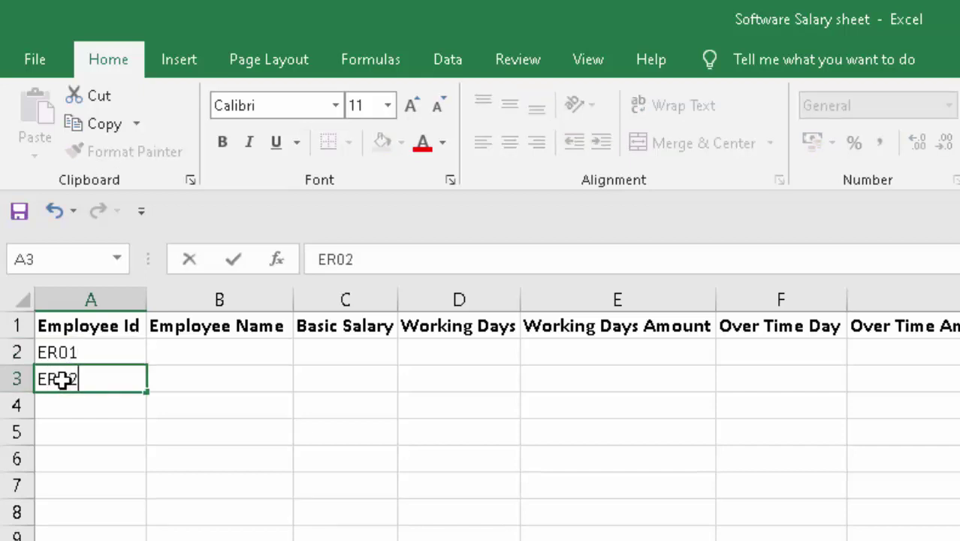
left_click_drag(95, 351, 98, 370)
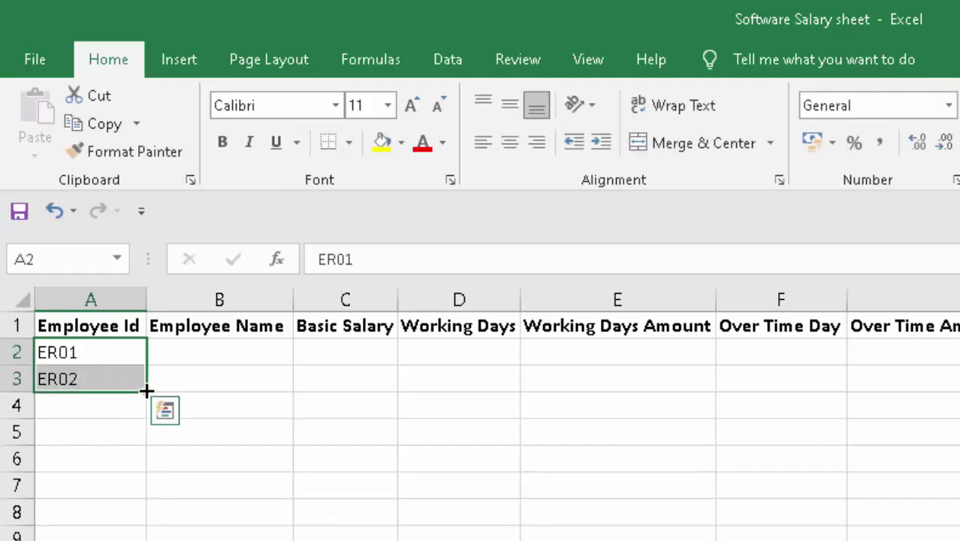
left_click_drag(146, 390, 143, 500)
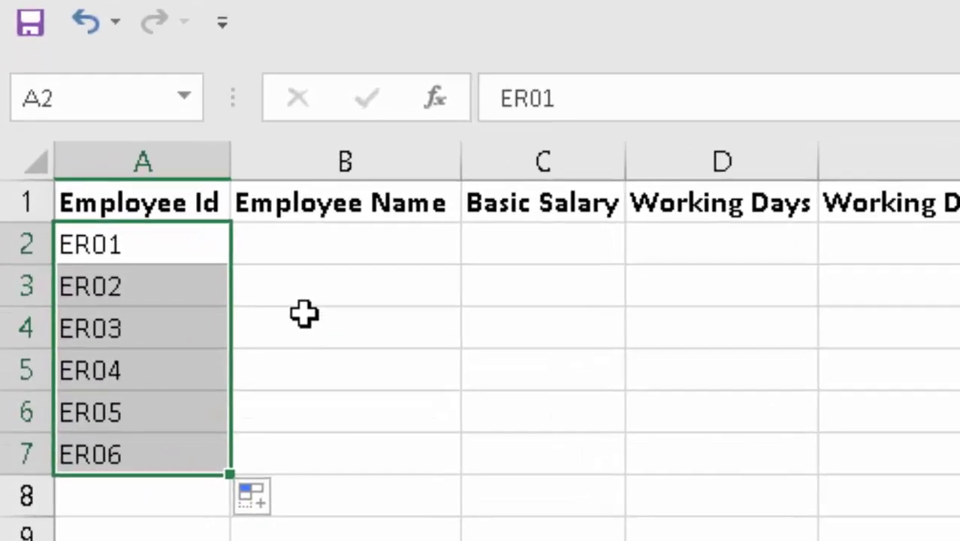
Type the six employees' names into B2 through B7, one per row.
left_click(321, 248)
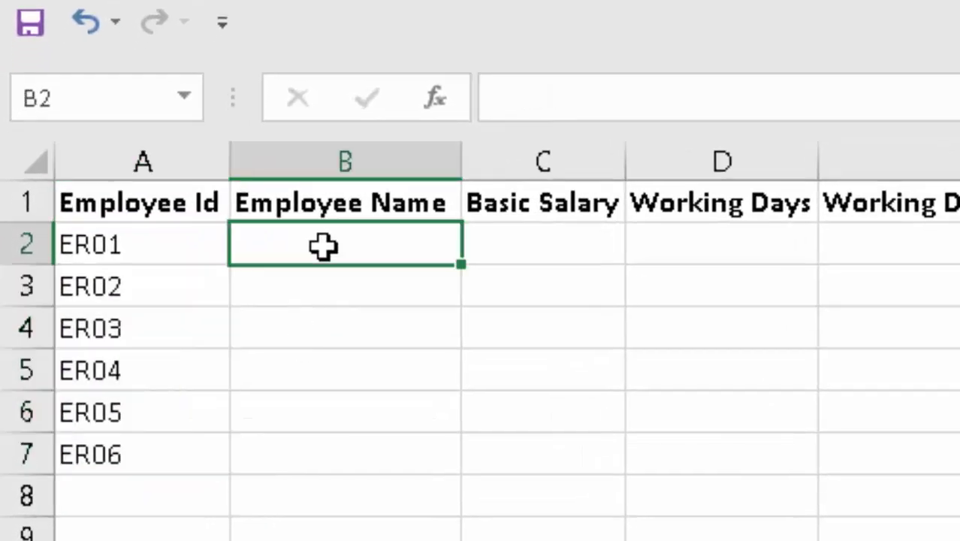
type("Ram")
key("Return")
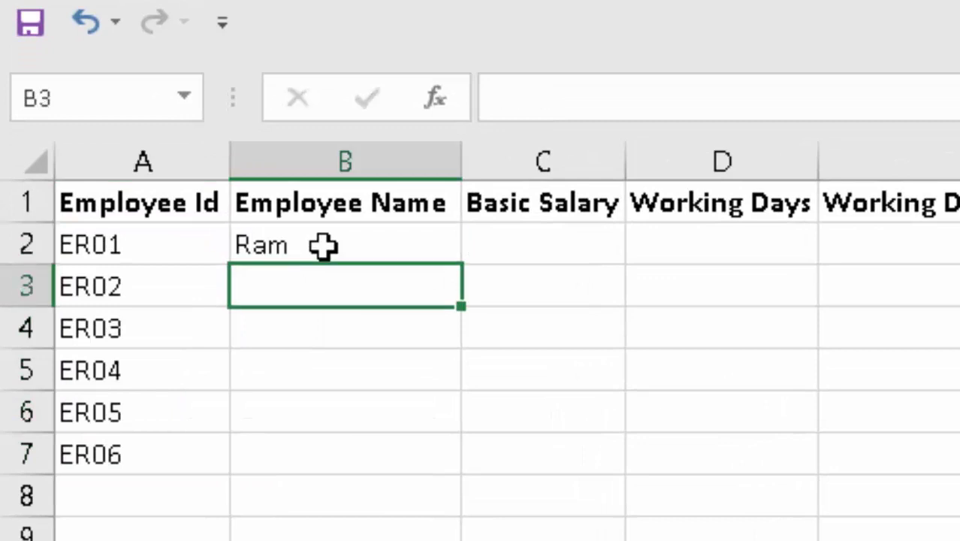
type("Shya")
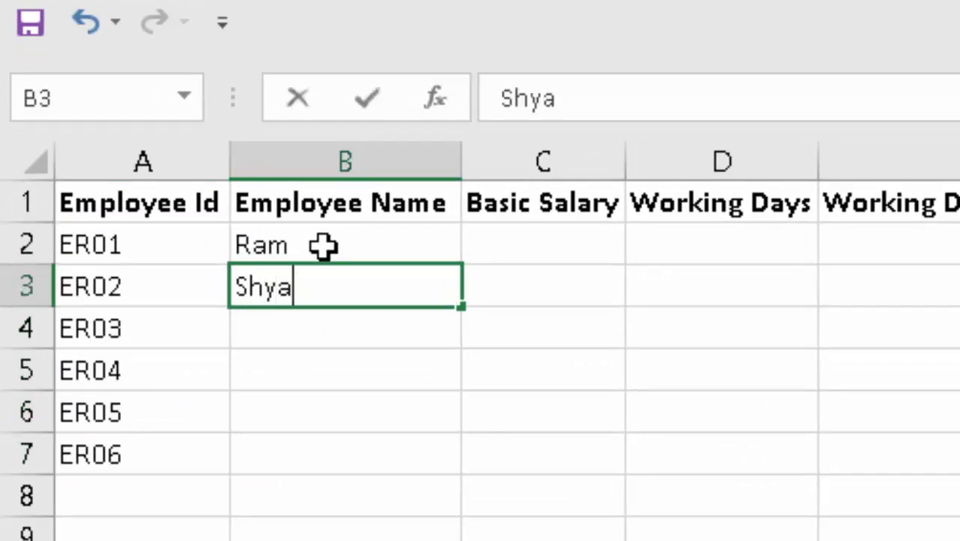
type("m")
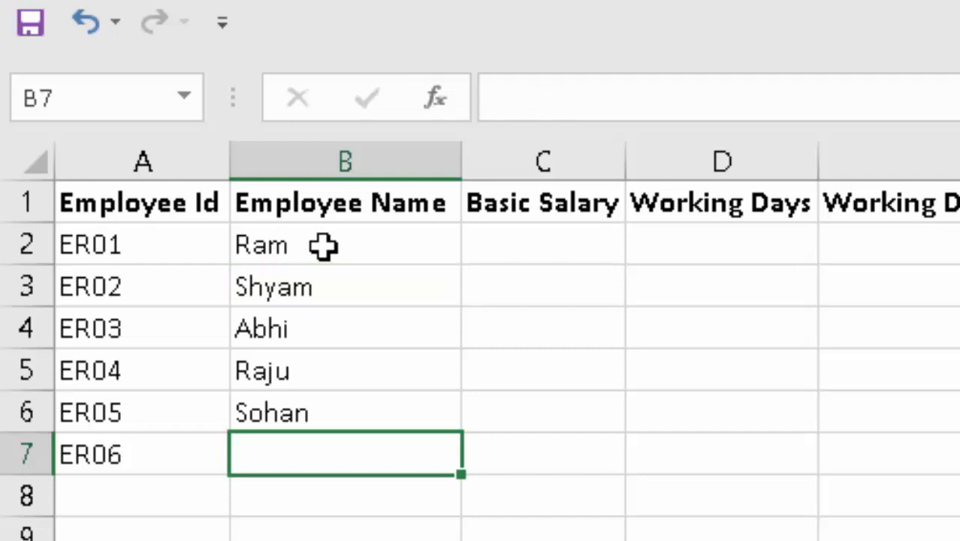
type("Sa")
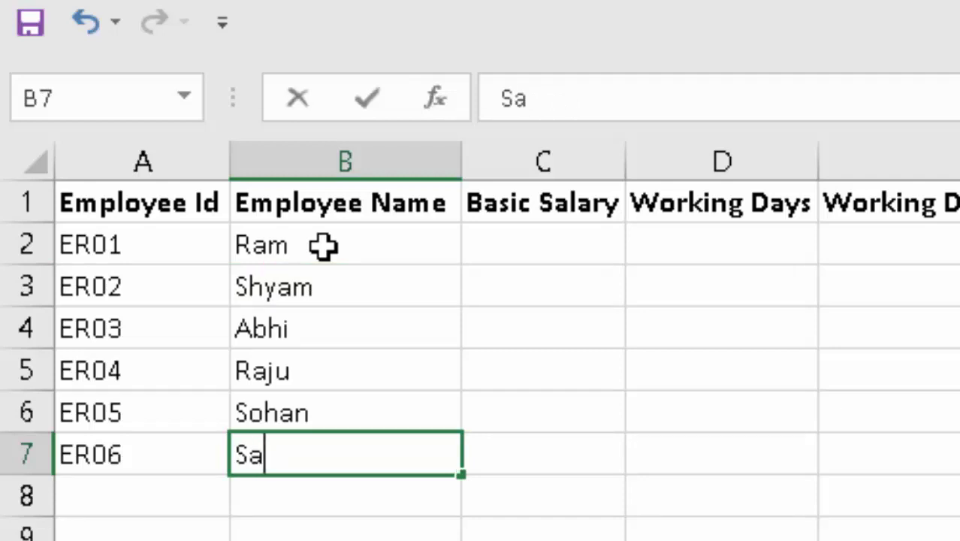
type("chin")
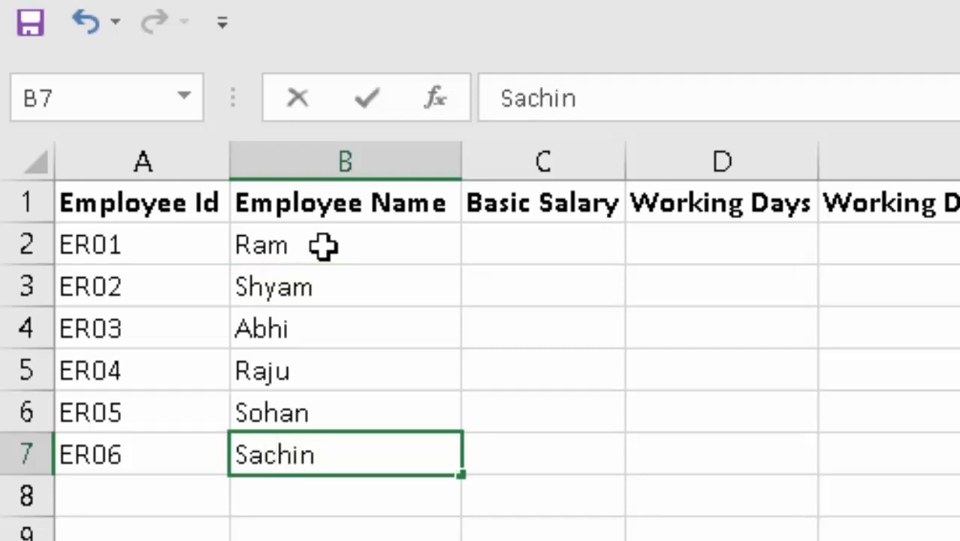
left_click(501, 244)
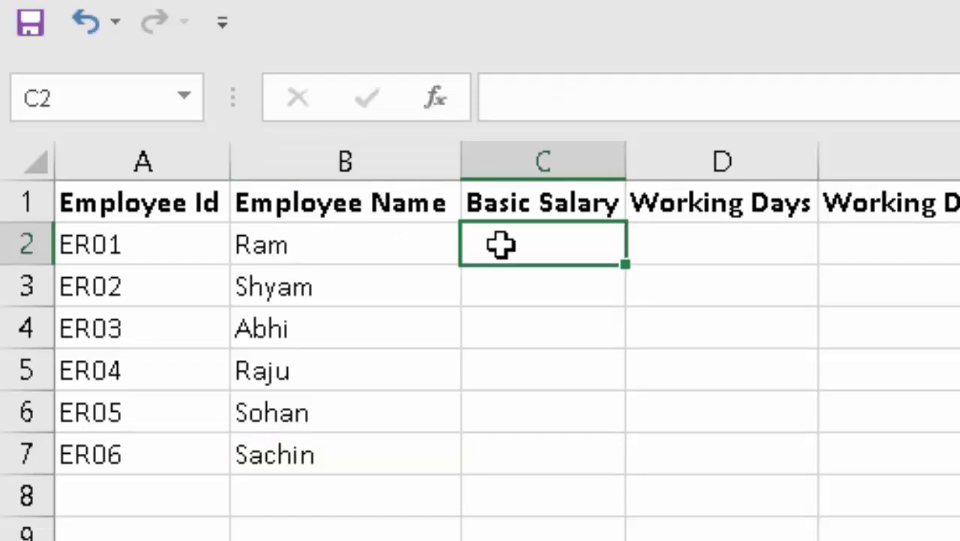
Enter basic salaries 12000, 13000, 12500, 14000, 16000 and 19700 in C2:C7.
type("1200")
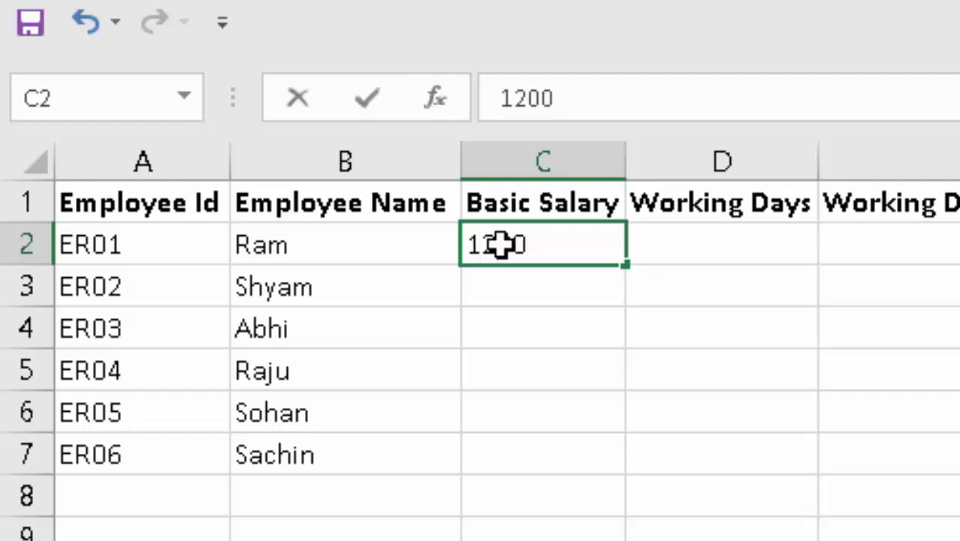
type("0")
key("Return")
type("1")
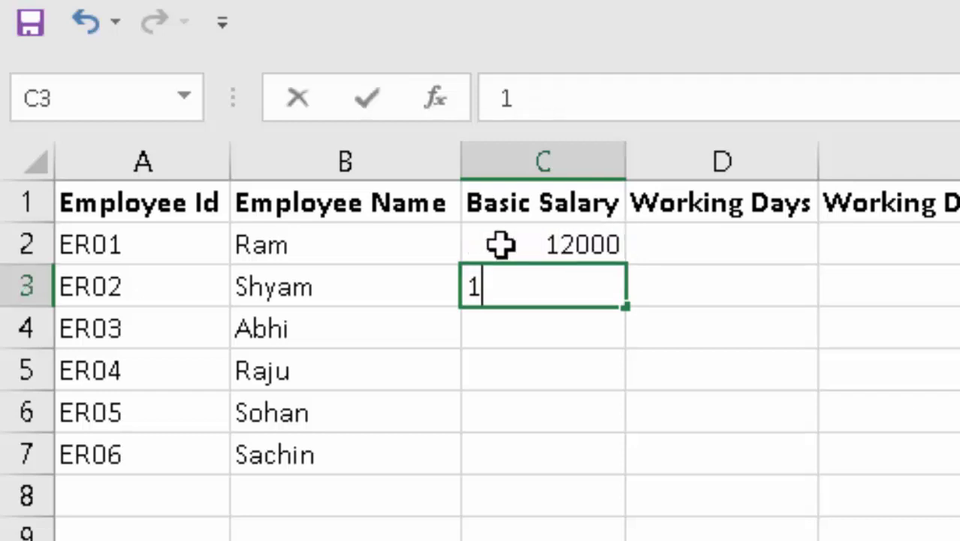
type("3000")
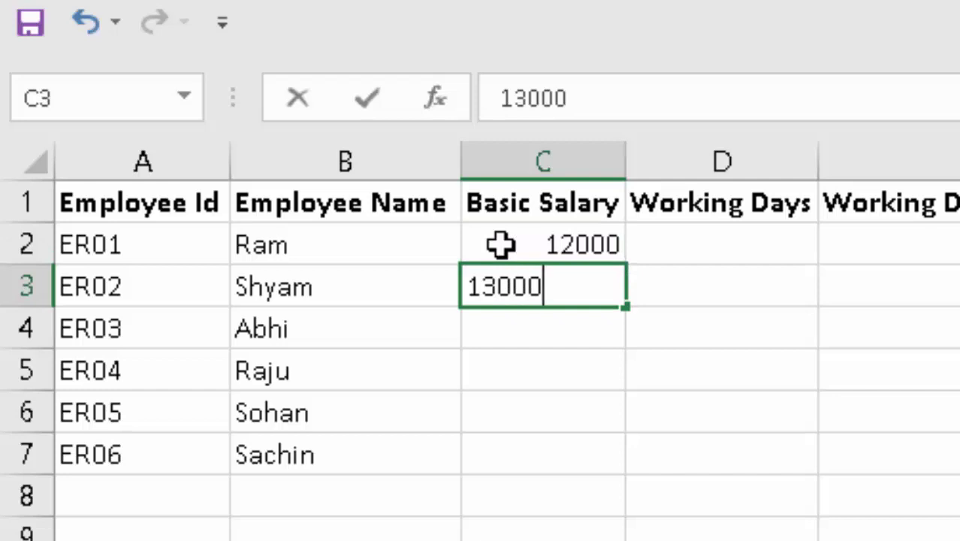
key("Return")
type("12")
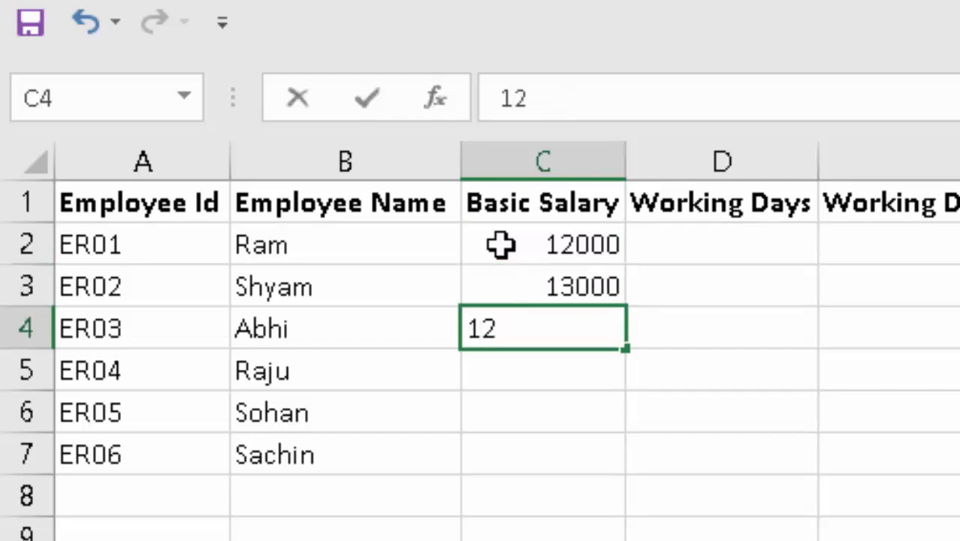
type("500")
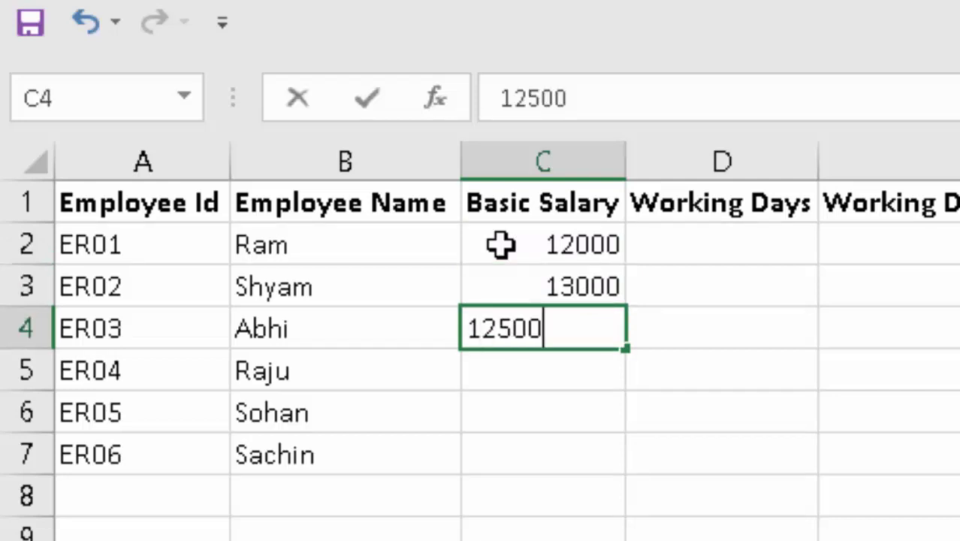
key("Return")
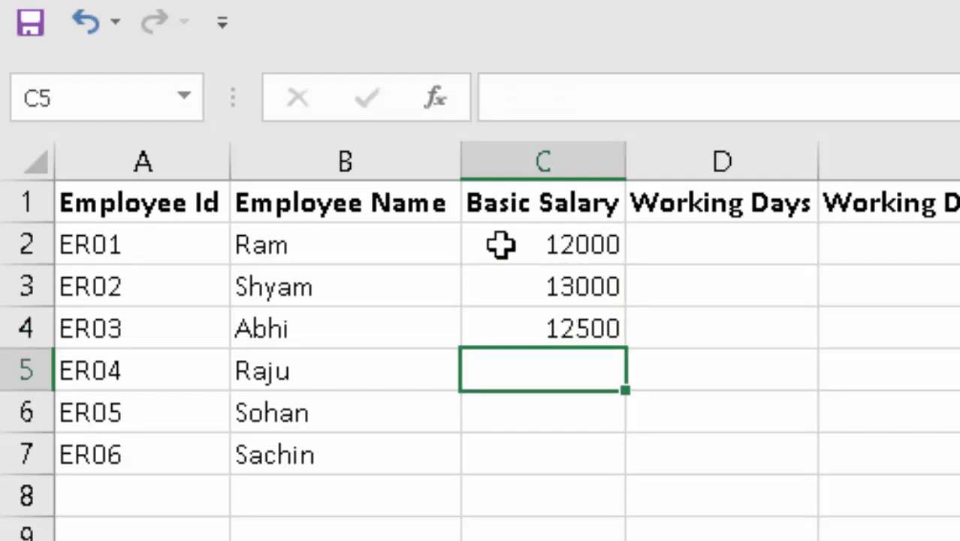
type("14000")
left_click(723, 242)
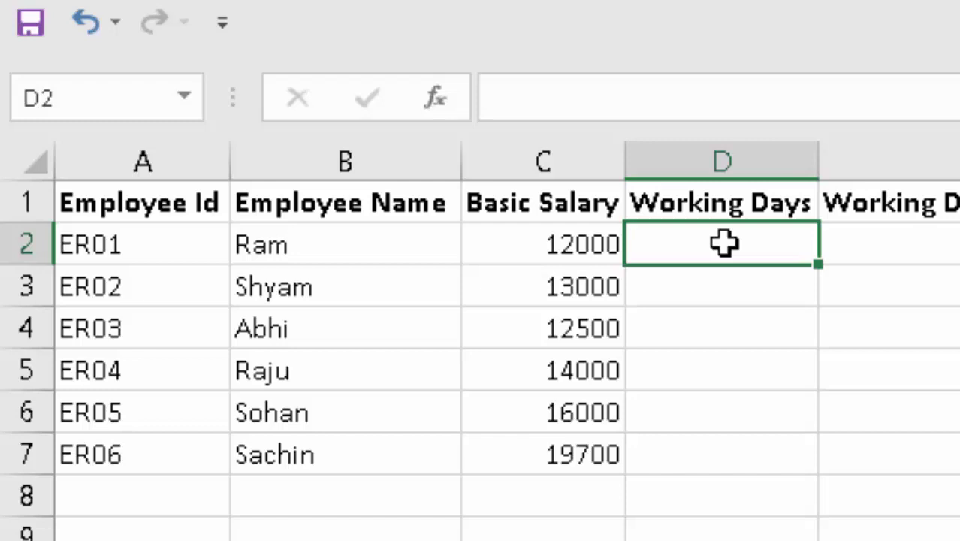
Enter working days 29, 23, 27, 28, 30 and 26 in D2:D7.
type("29")
key("Return")
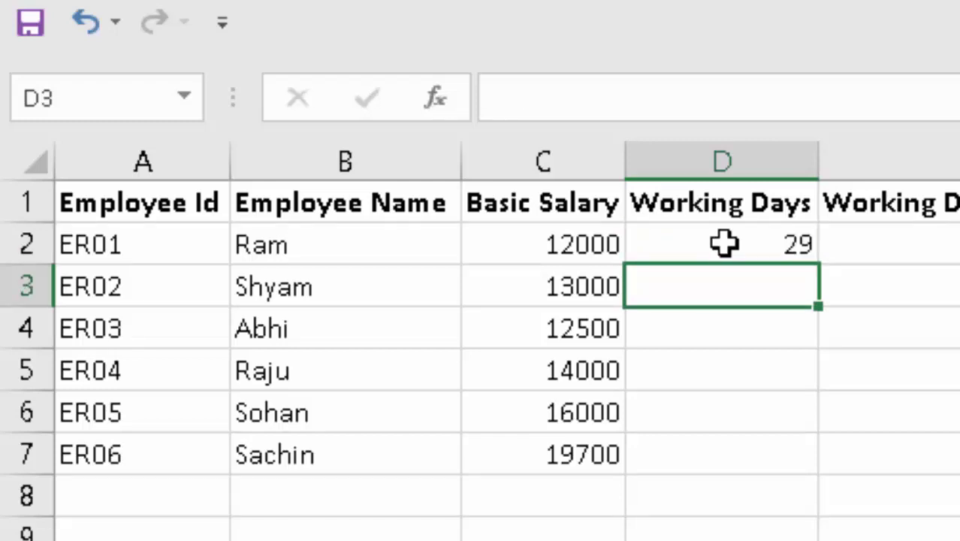
type("23")
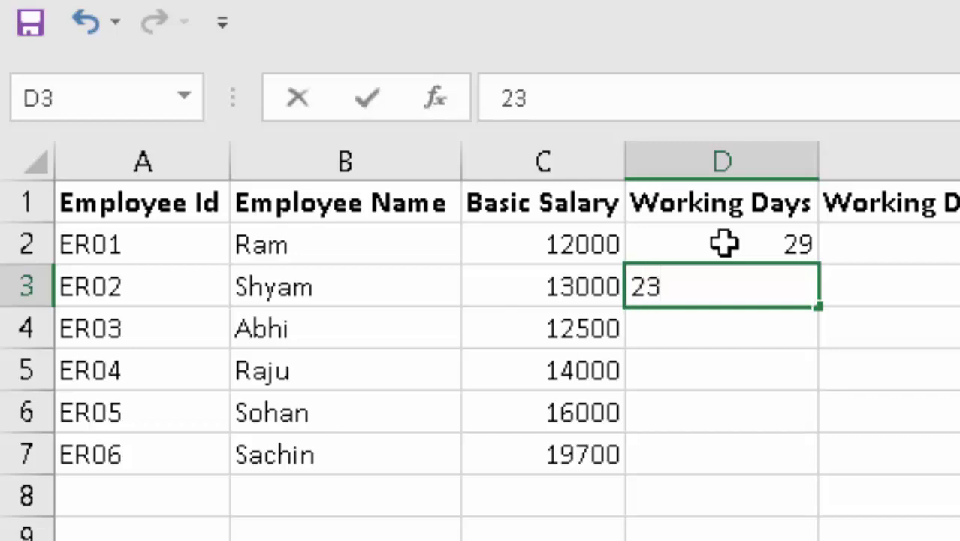
key("Return")
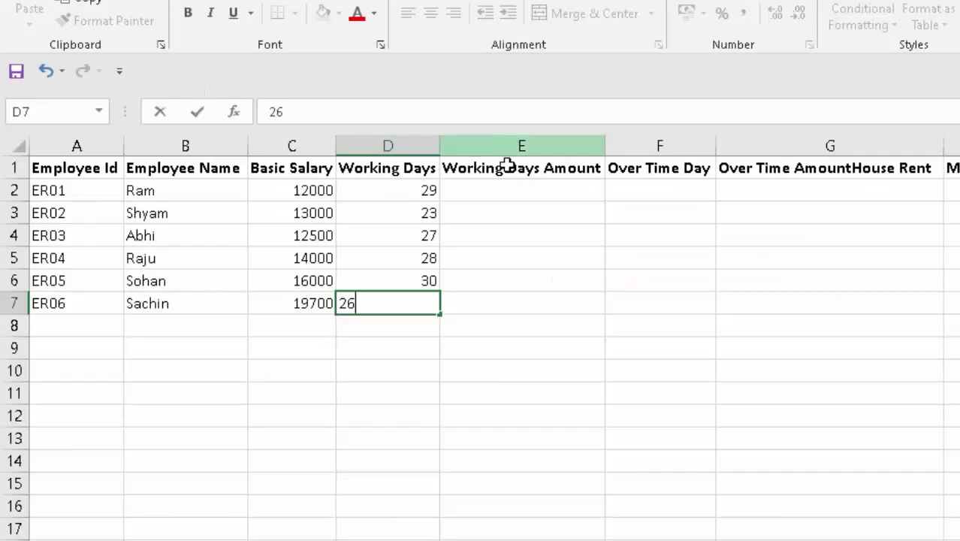
left_click(536, 218)
left_click(528, 188)
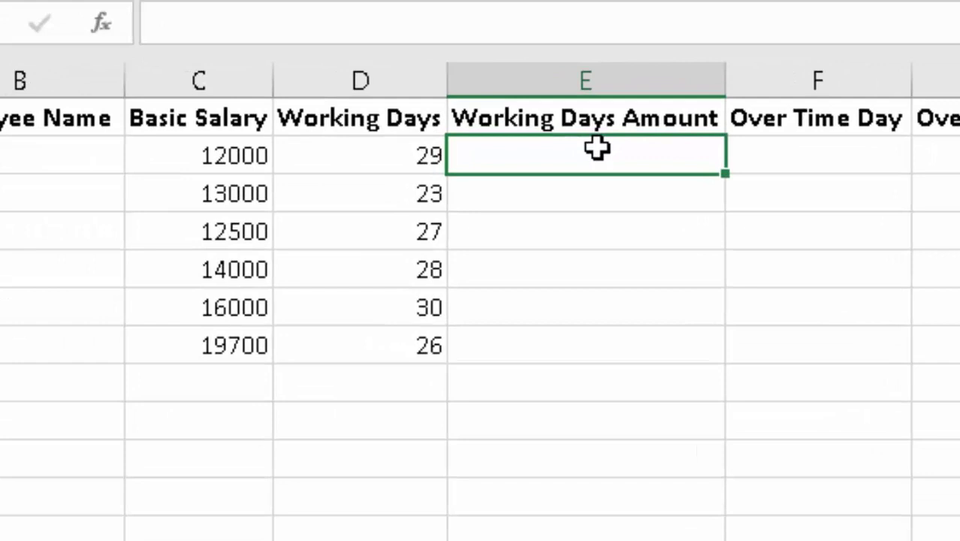
Enter =C2*D2/30 in E2 and fill it down through E7 for all six employees.
type("=")
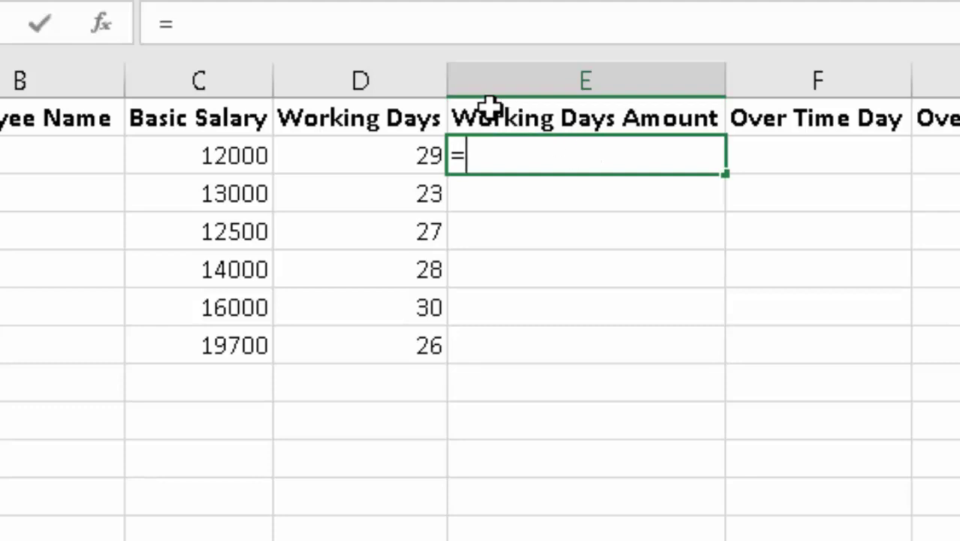
left_click(222, 155)
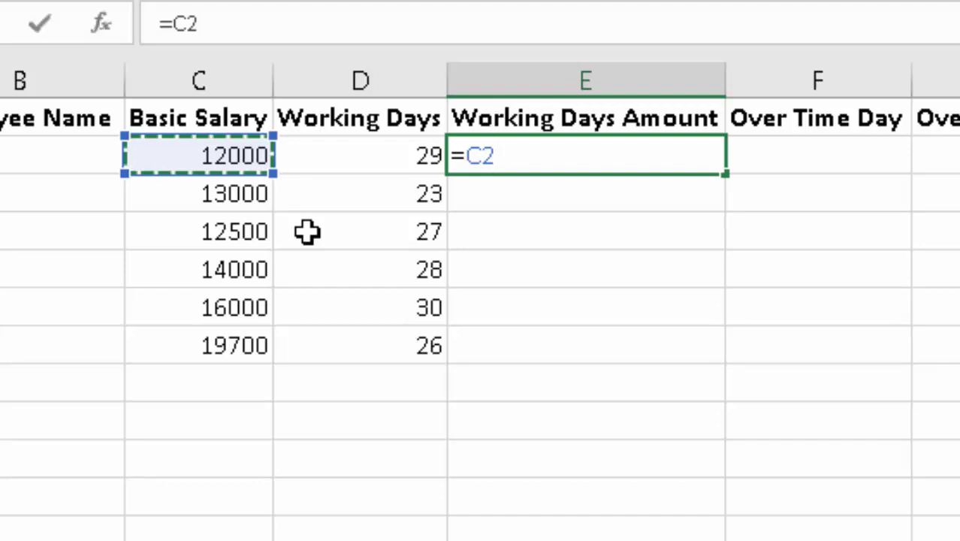
type("*")
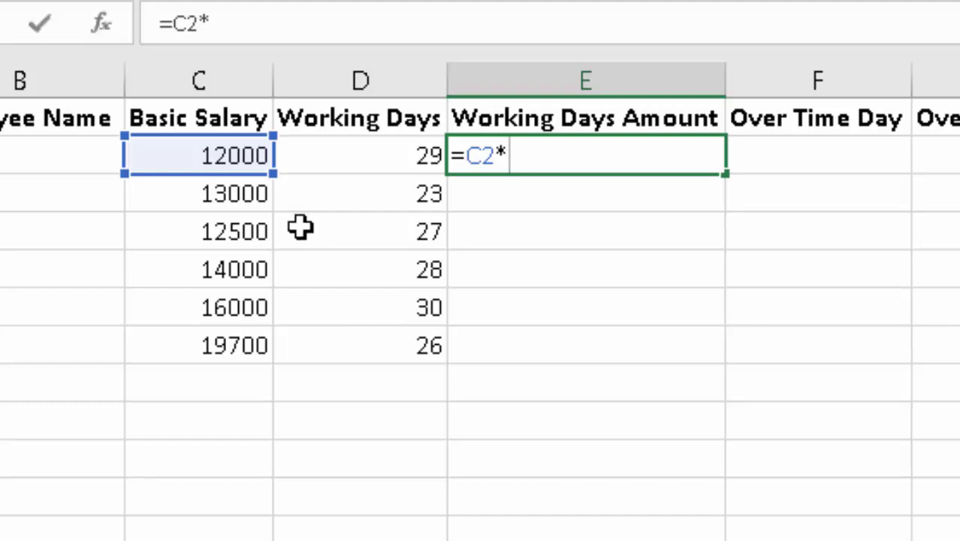
left_click(365, 150)
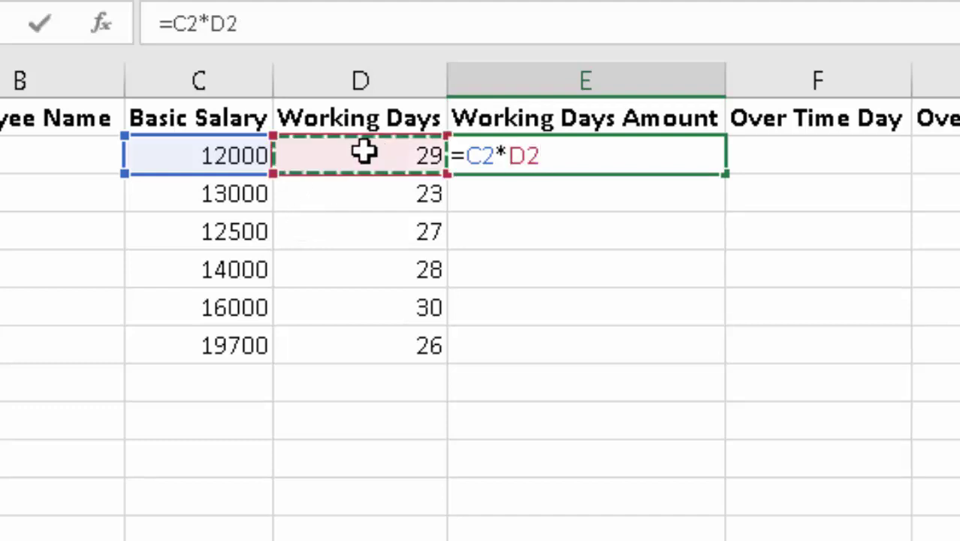
type("/30")
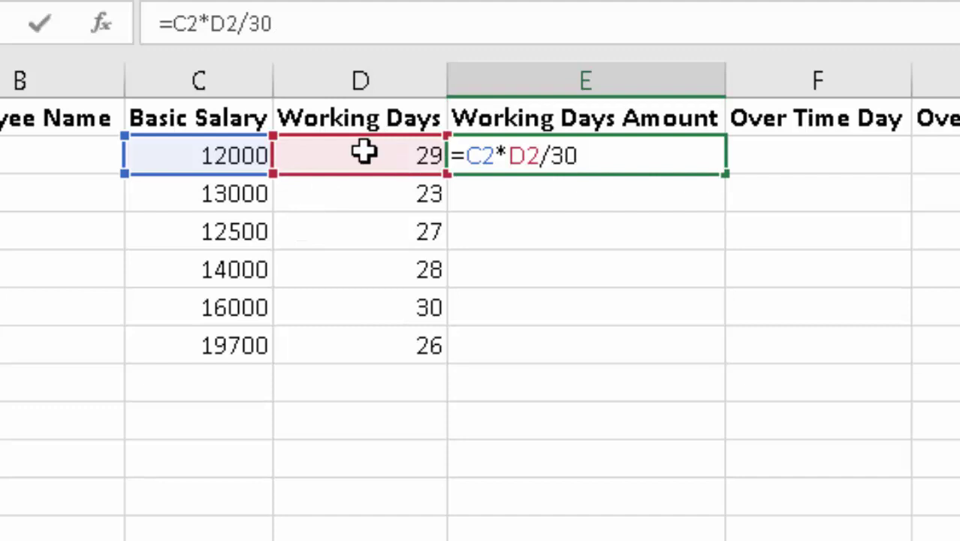
key("Return")
left_click(681, 155)
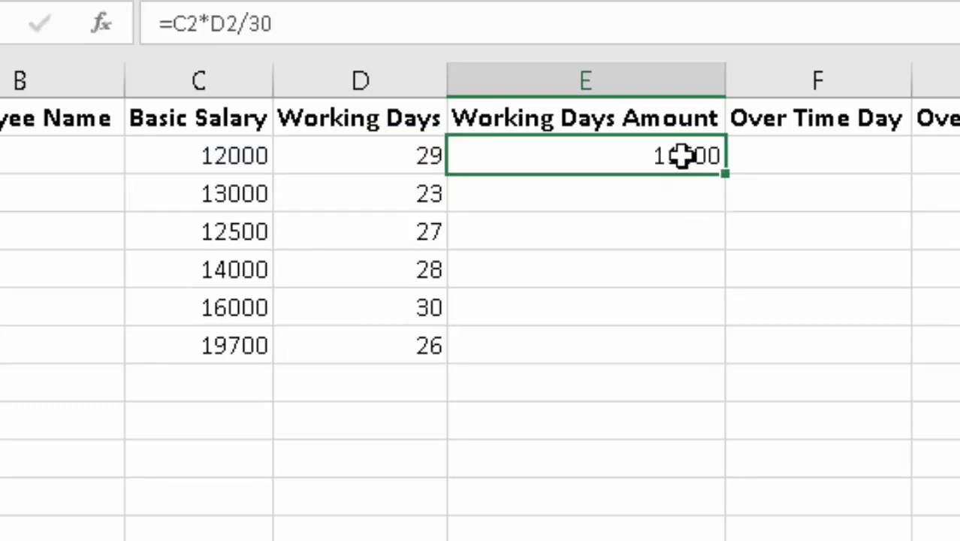
double_click(725, 174)
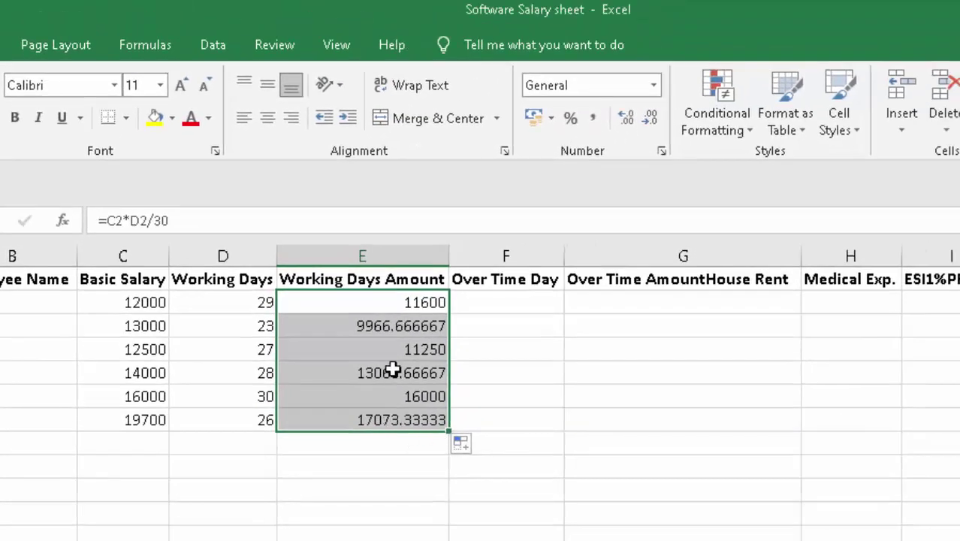
Show E3's 9966.666667 as the whole number 9967 by removing its decimals.
left_click(413, 328)
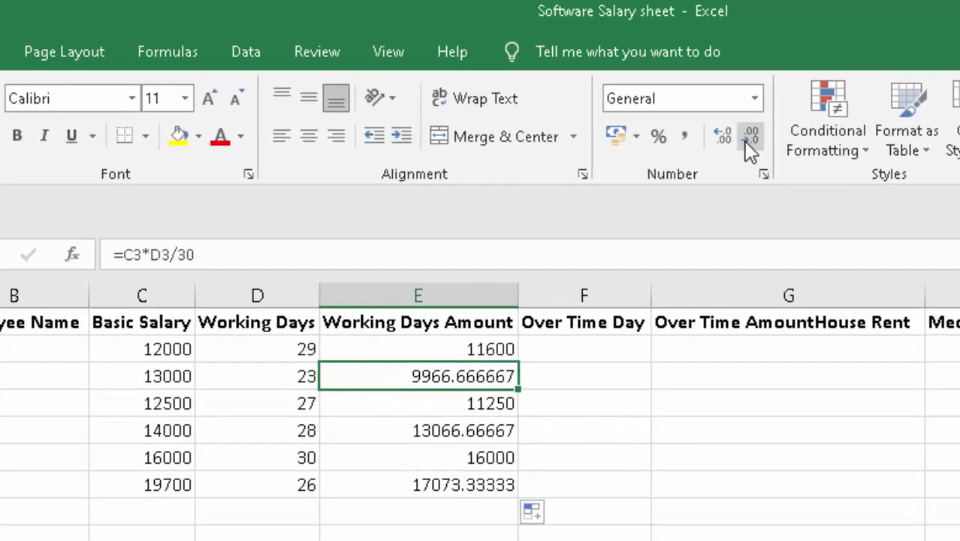
left_click(749, 137)
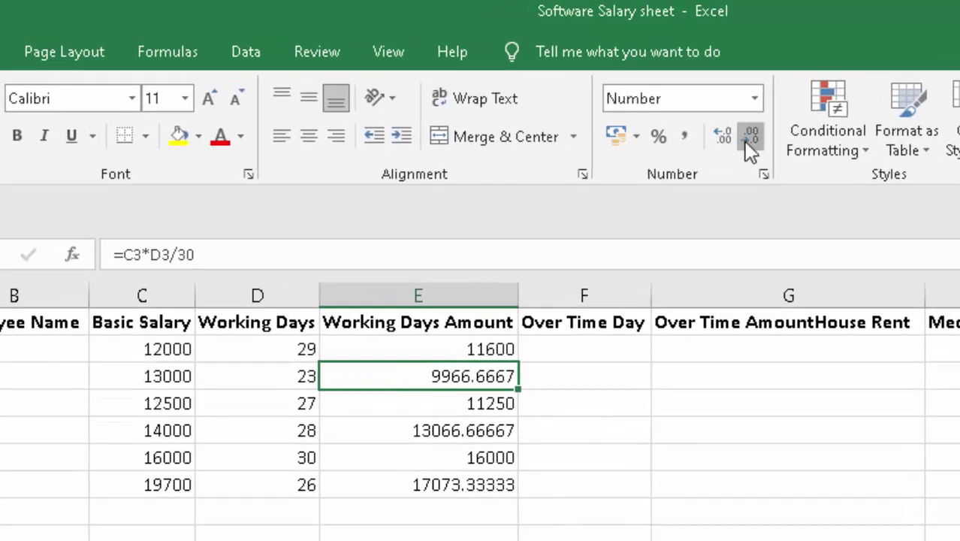
left_click(749, 137)
left_click(749, 137)
left_click(750, 137)
left_click(749, 137)
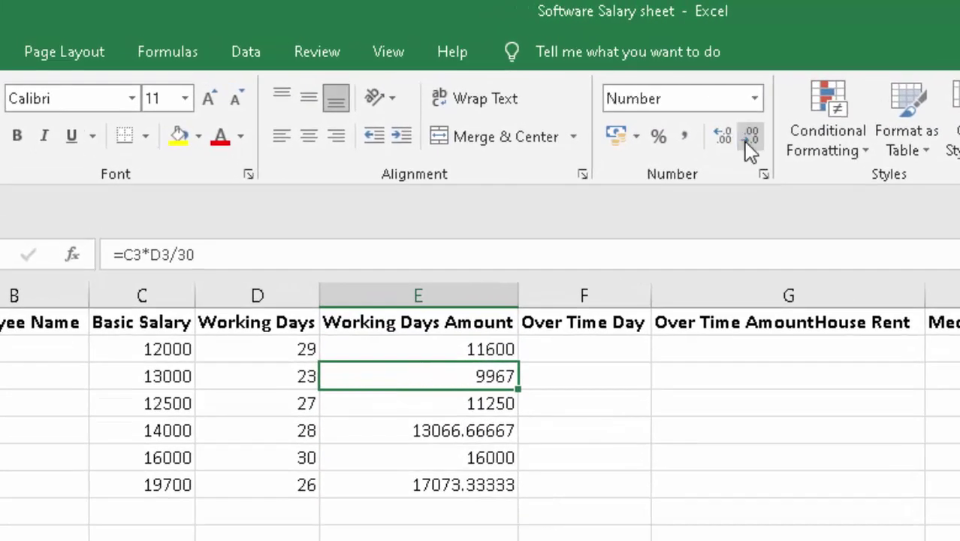
Round the E5 and E7 amounts to the whole numbers 13067 and 17073.
left_click(469, 431)
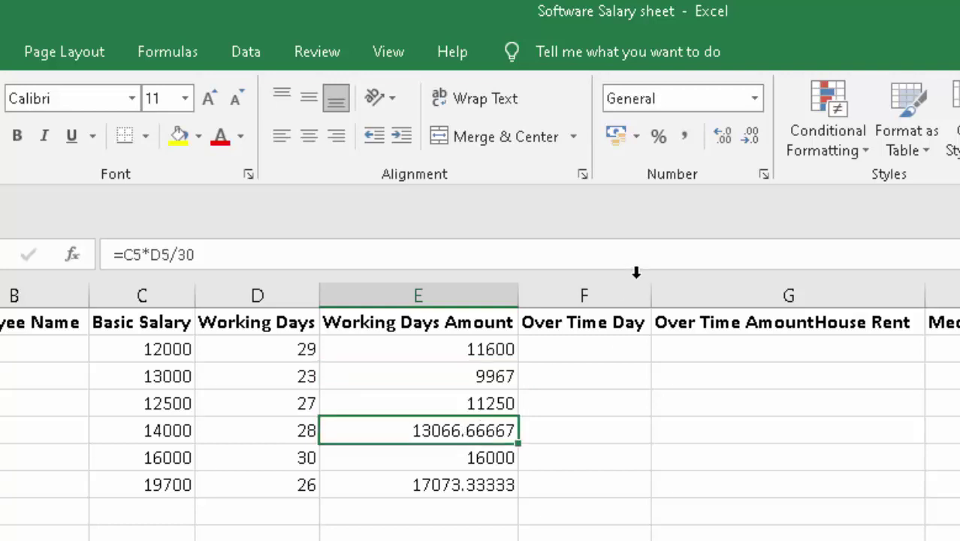
left_click(757, 138)
left_click(757, 138)
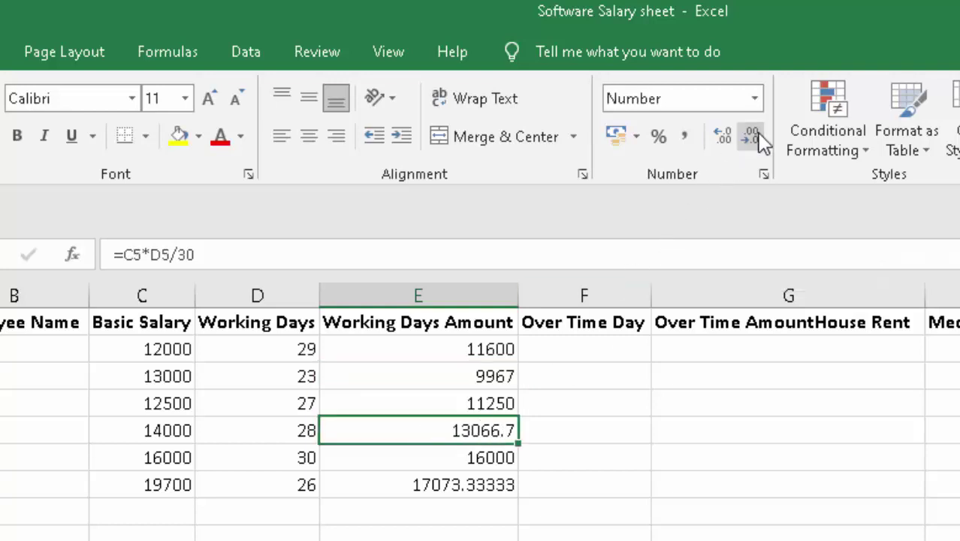
left_click(757, 138)
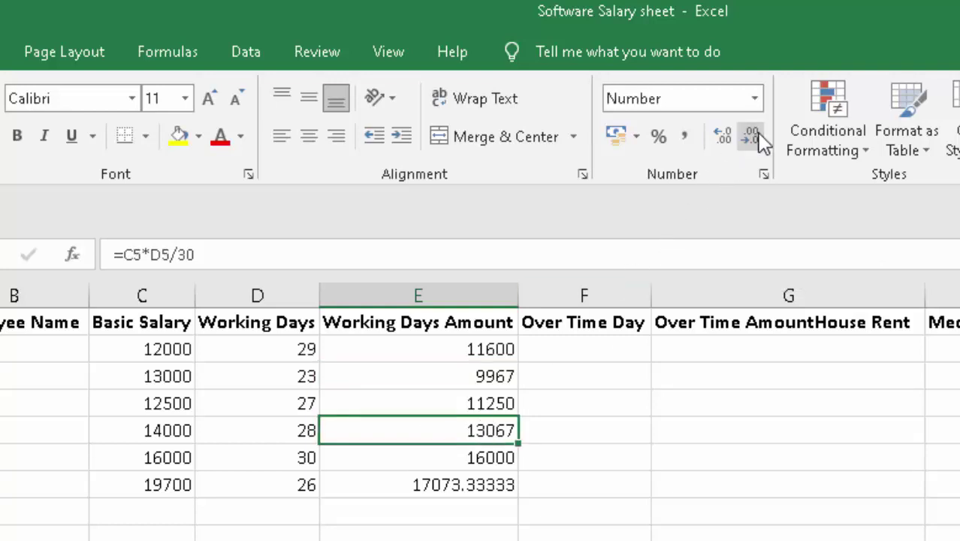
left_click(445, 486)
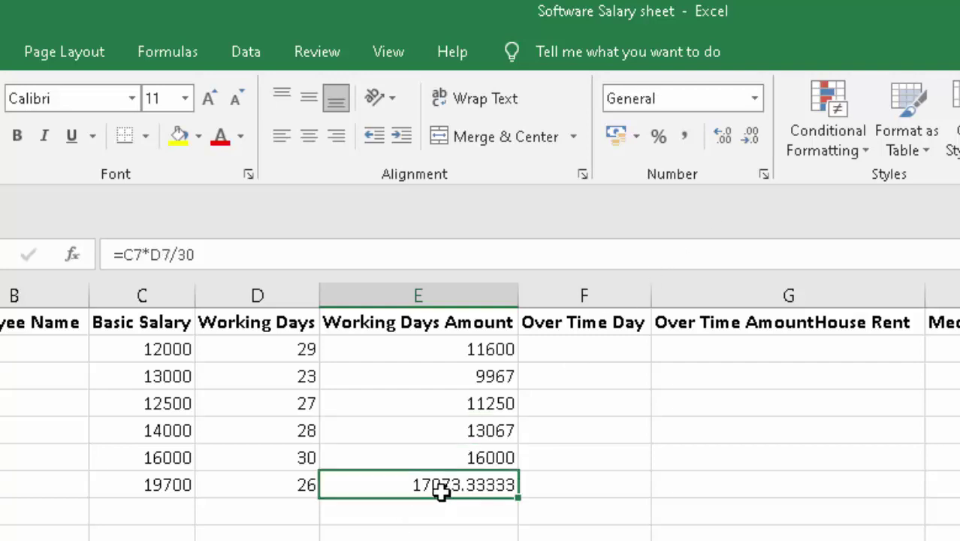
left_click(760, 150)
left_click(760, 150)
left_click(760, 150)
left_click(760, 150)
left_click(760, 151)
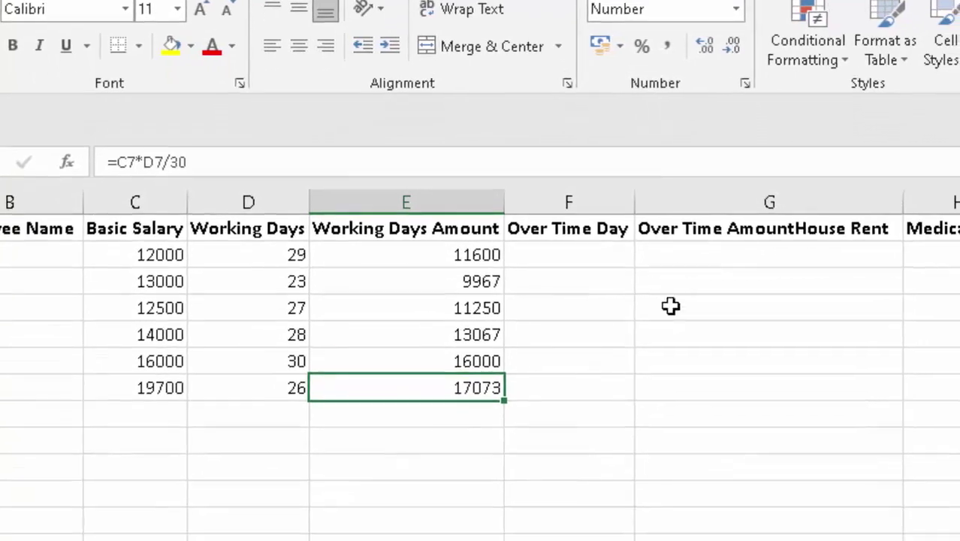
left_click(615, 440)
left_click(576, 257)
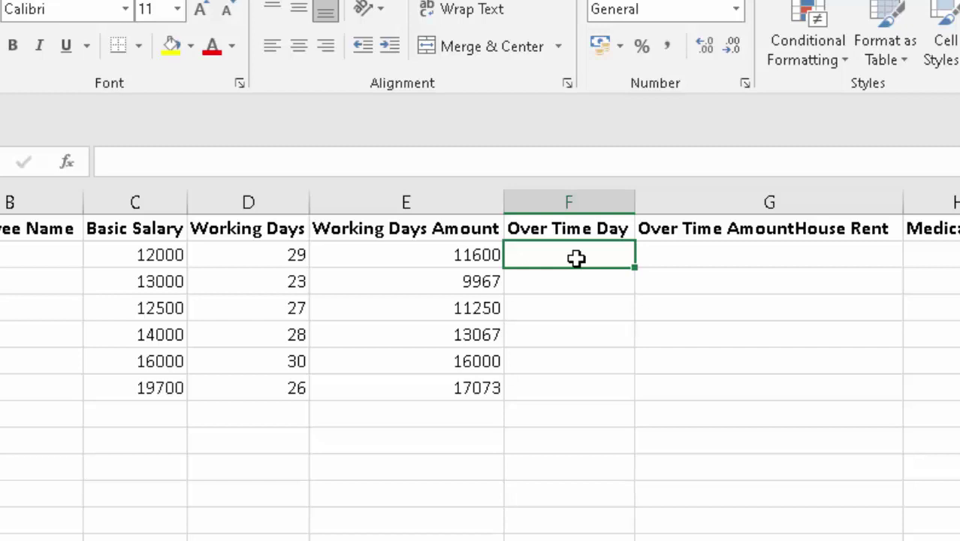
Enter Over Time Day values 3, 2, 1, 0, 1 and 0 in F2:F7.
type("3")
key("Return")
type("2")
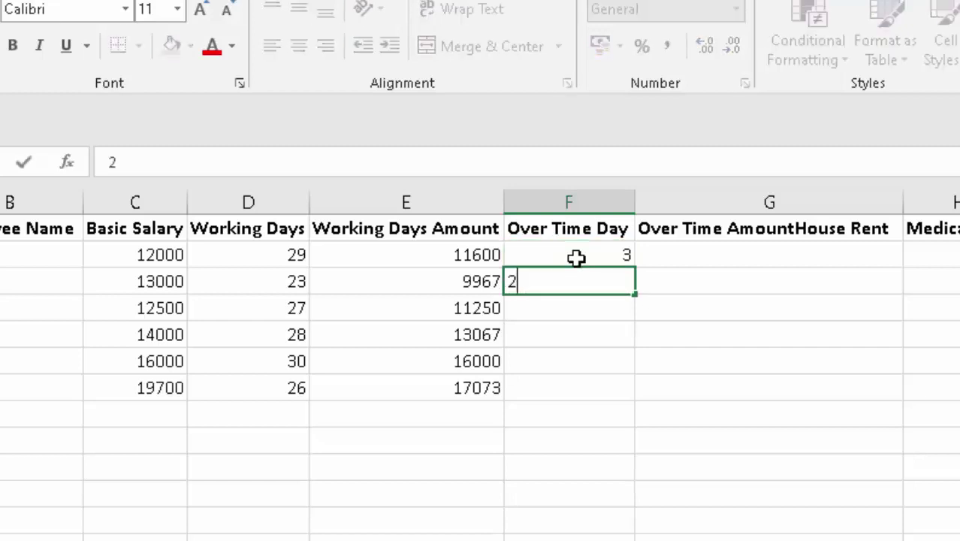
key("Return")
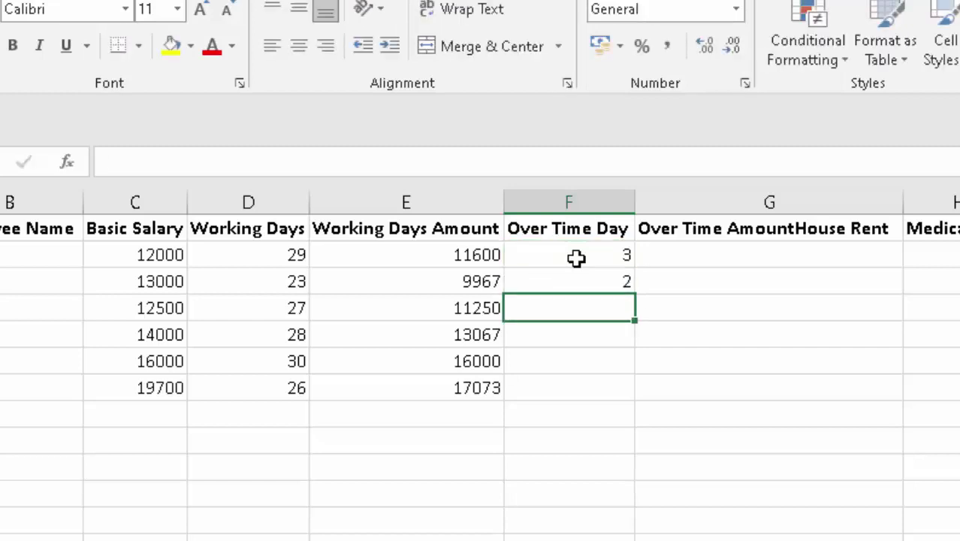
type("1")
key("Return")
type("0")
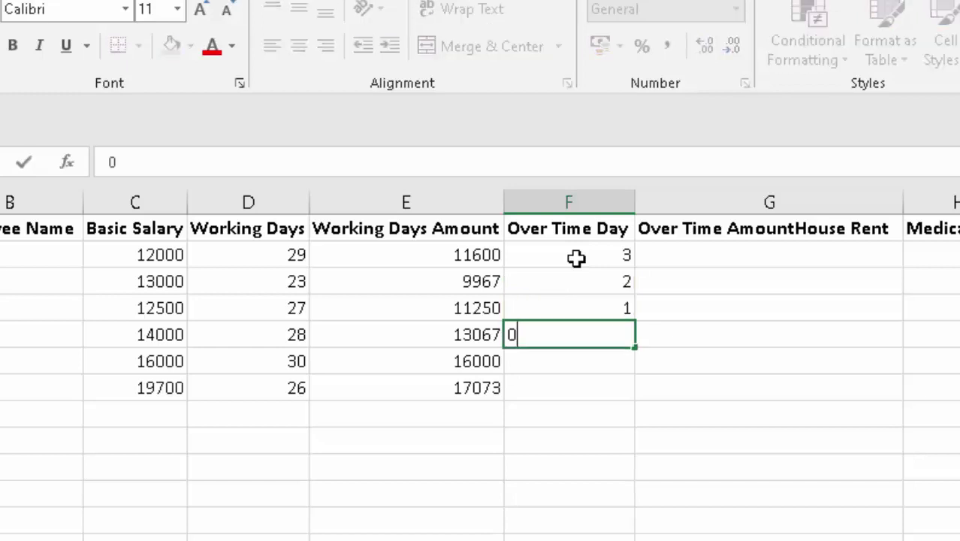
key("Return")
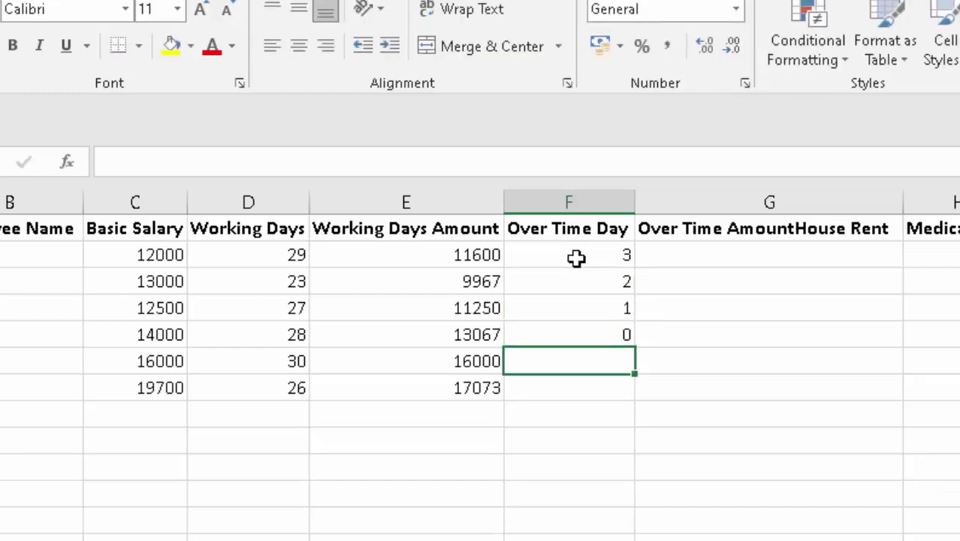
type("1")
key("Return")
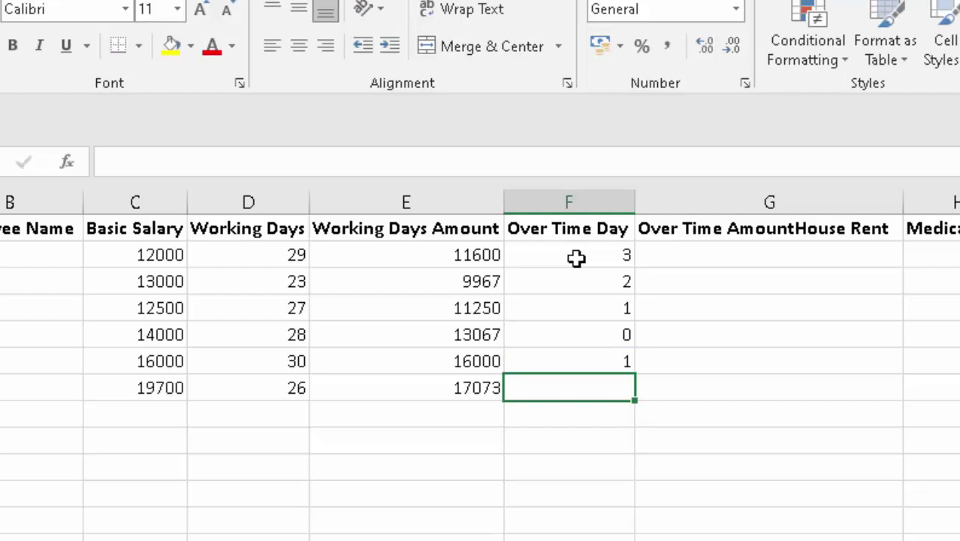
type("0")
left_click(664, 409)
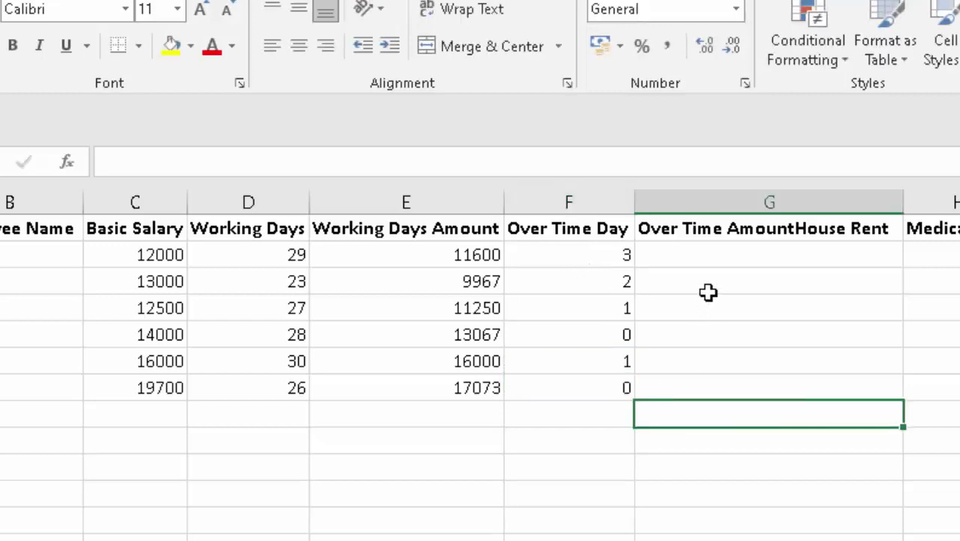
left_click(717, 258)
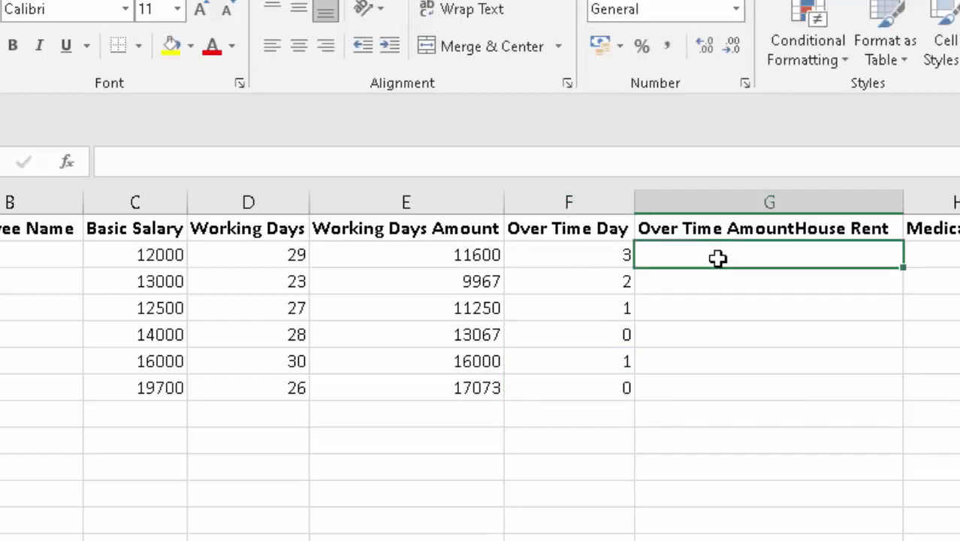
Delete the stray 'House Rent' text from the G1 header, leaving 'Over Time Amount'.
left_click(845, 231)
double_click(892, 228)
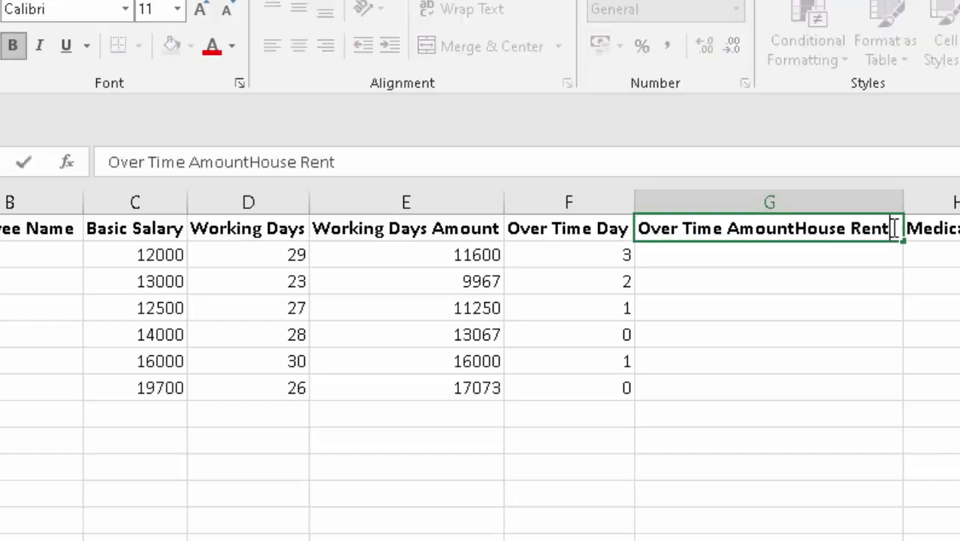
key("BackSpace")
key("BackSpace")
key("BackSpace")
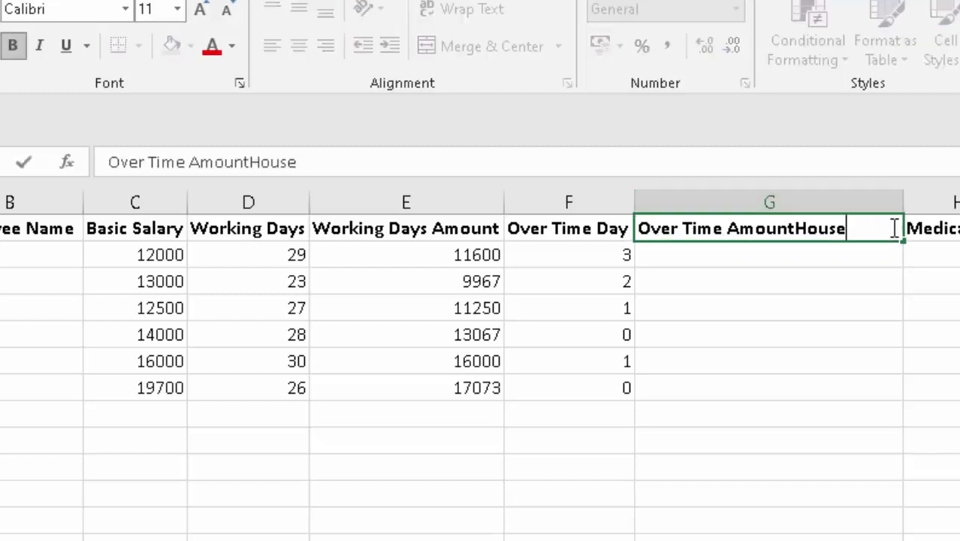
key("BackSpace")
key("BackSpace")
key("BackSpace")
key("BackSpace")
key("BackSpace")
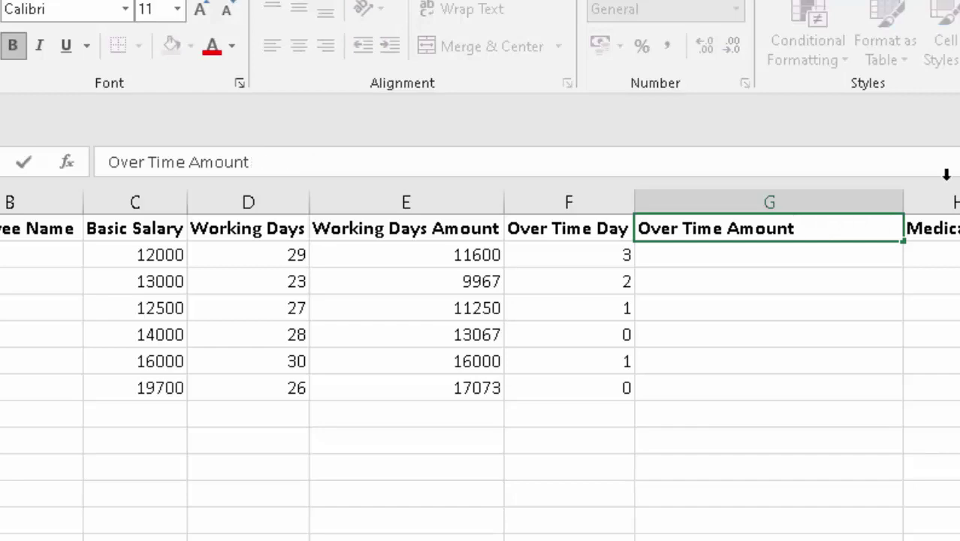
left_click(683, 531)
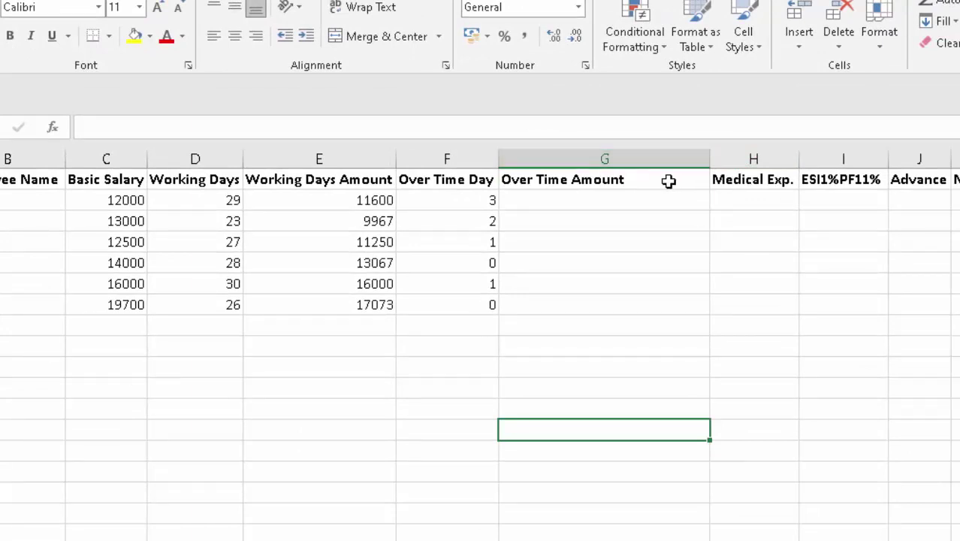
Insert a blank column H before Medical Exp. and drag it narrower.
left_click(739, 158)
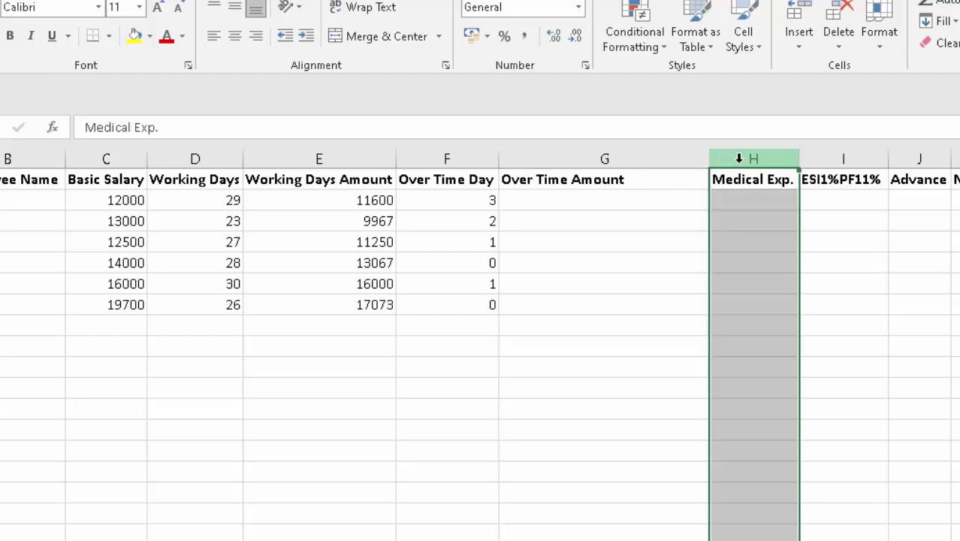
right_click(739, 158)
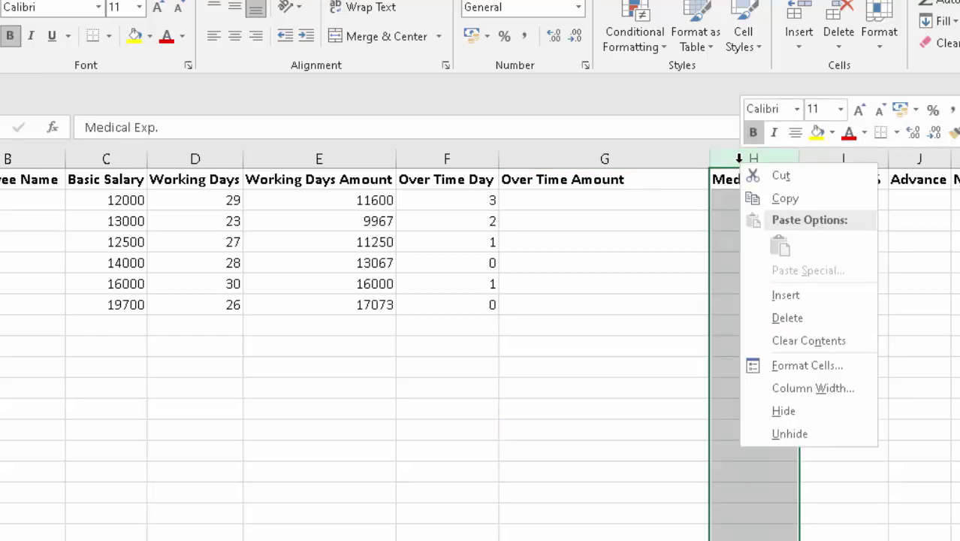
left_click(798, 296)
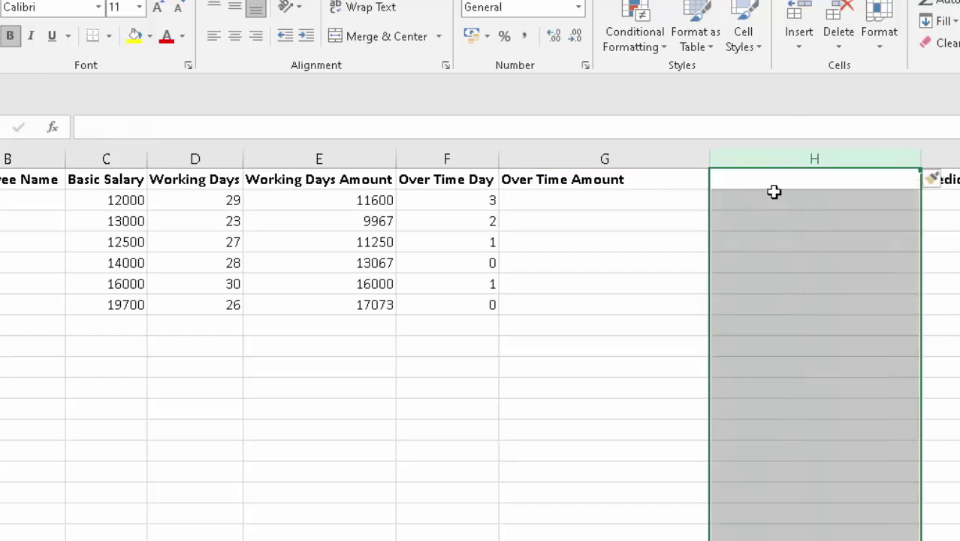
left_click_drag(920, 160, 818, 212)
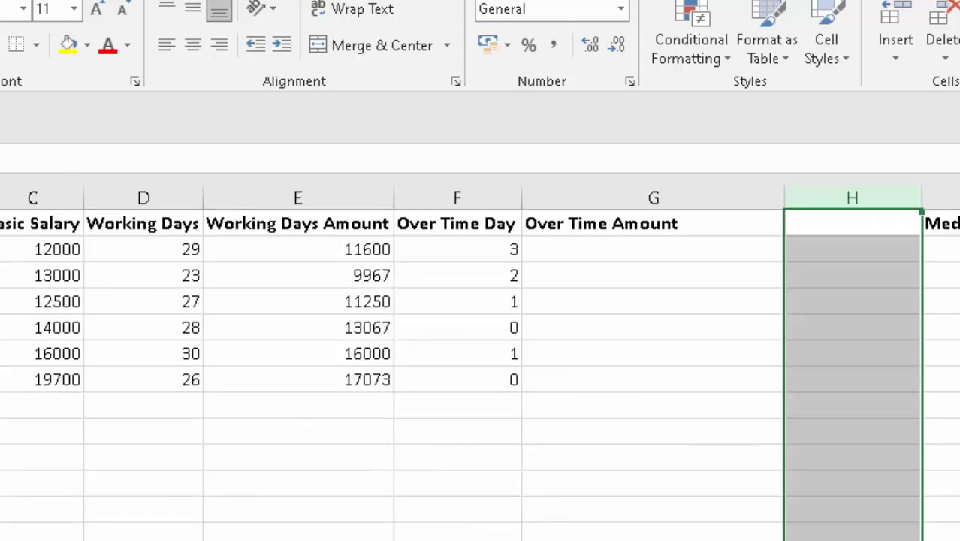
Enter =C2*F2/30 in G2 and fill it down to G7.
left_click(585, 253)
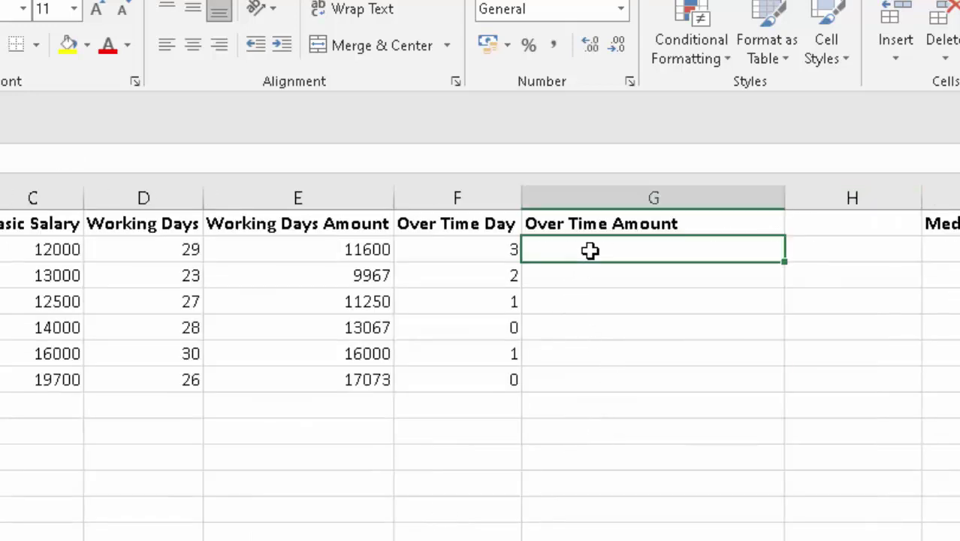
type("=")
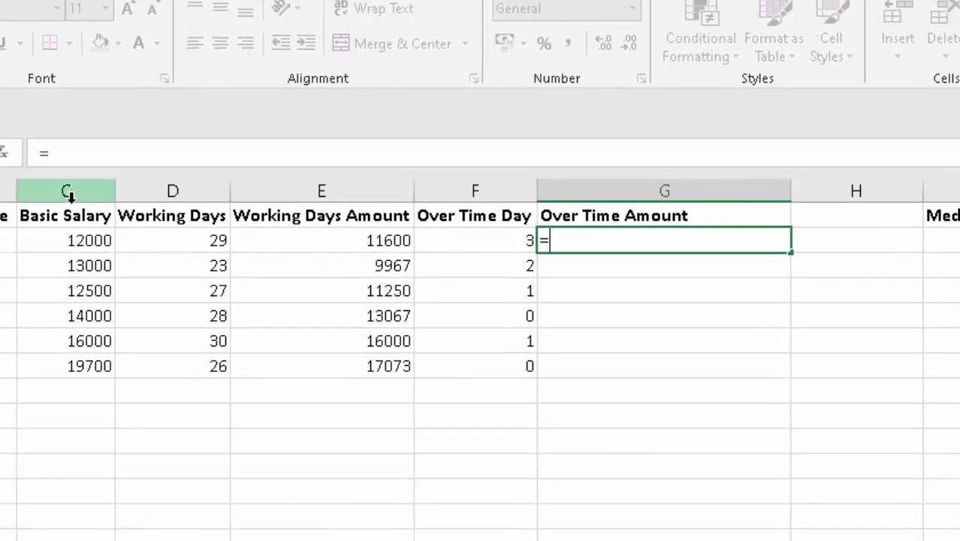
left_click(71, 240)
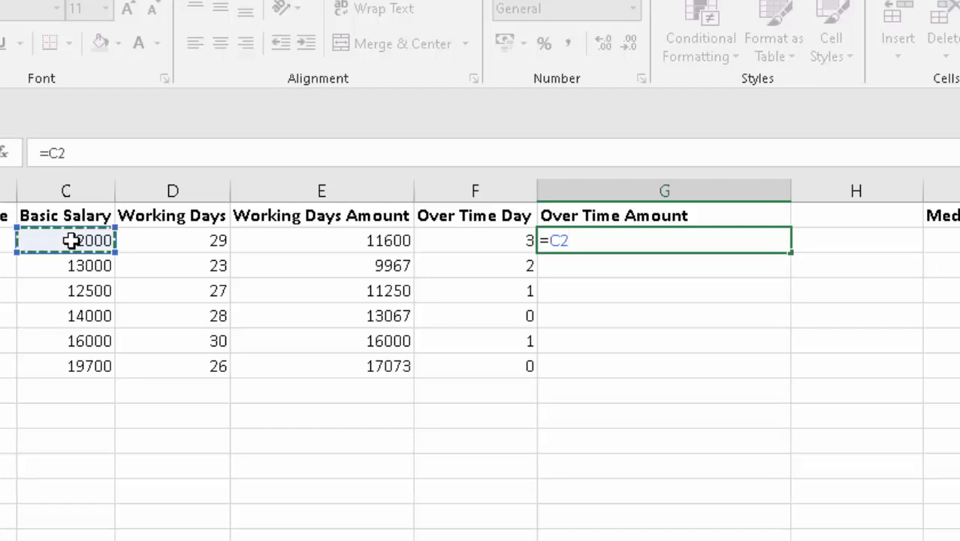
type("*F2/30")
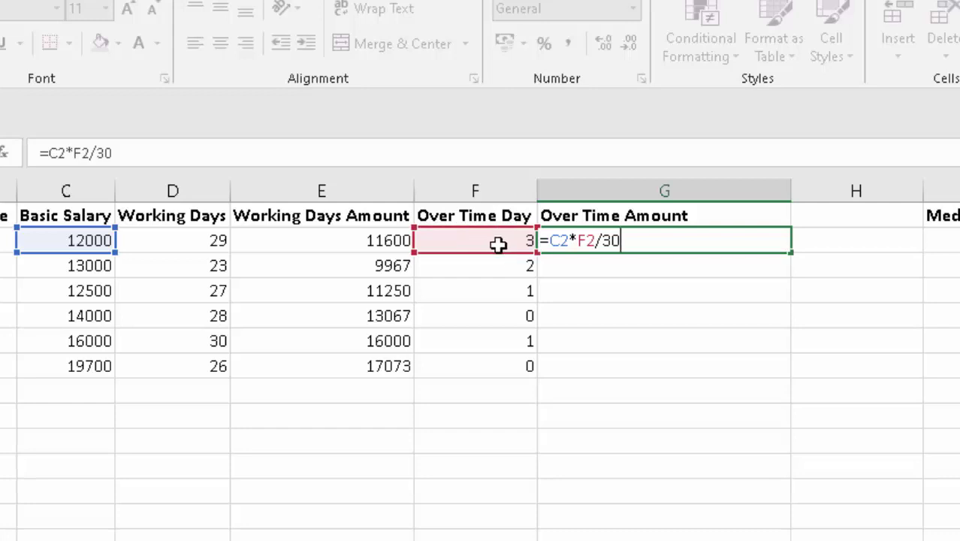
key("Return")
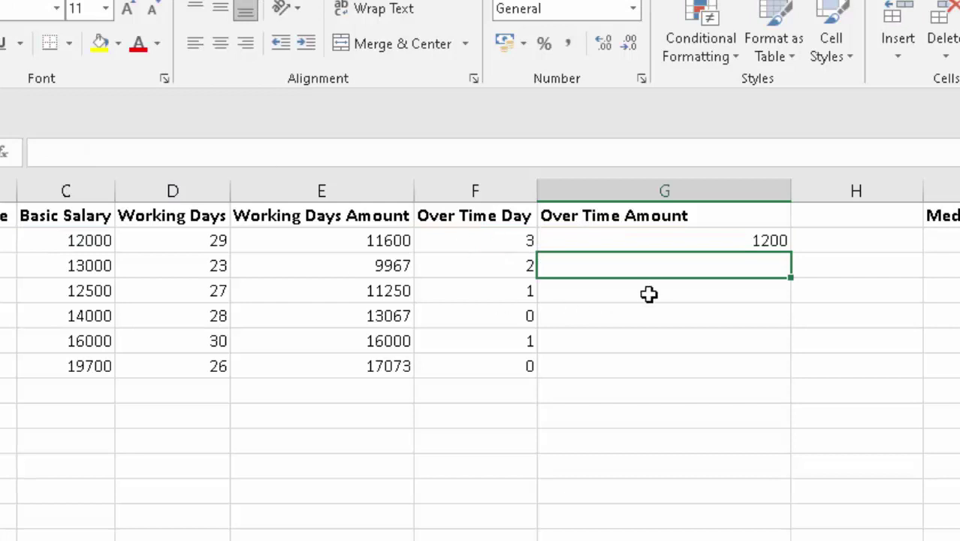
left_click(679, 241)
double_click(790, 252)
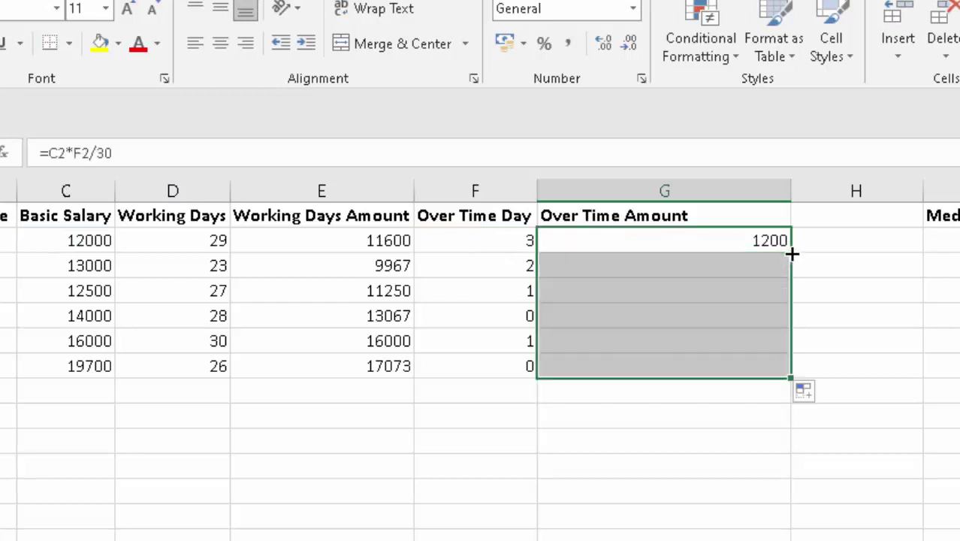
left_click(756, 343)
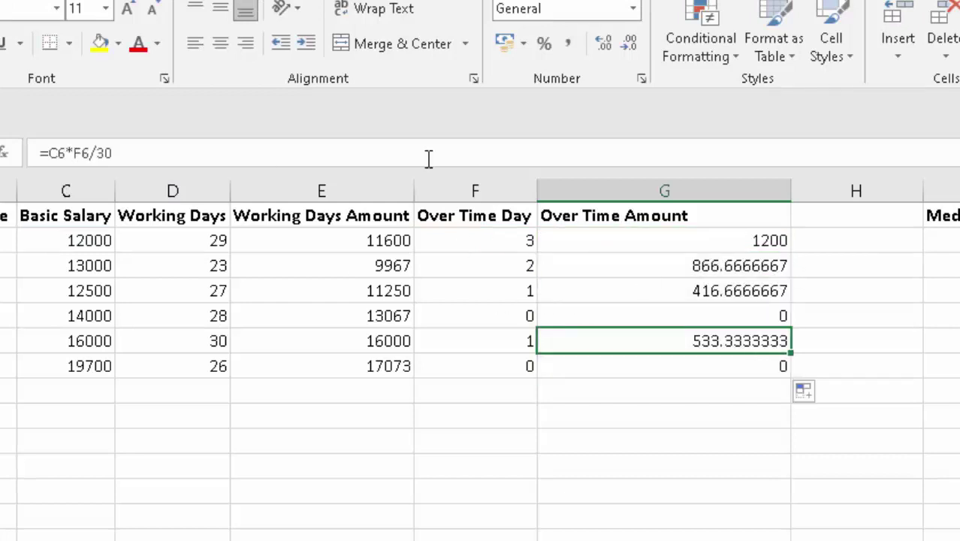
Remove decimals so G6 shows 533 and G4 shows 417.
left_click(630, 44)
left_click(629, 43)
left_click(630, 43)
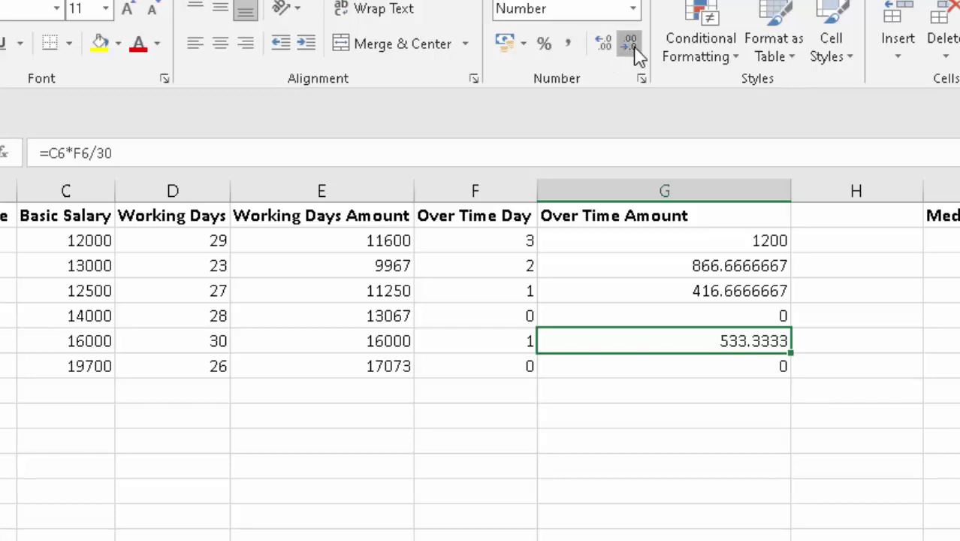
left_click(630, 44)
left_click(630, 44)
left_click(635, 51)
left_click(635, 52)
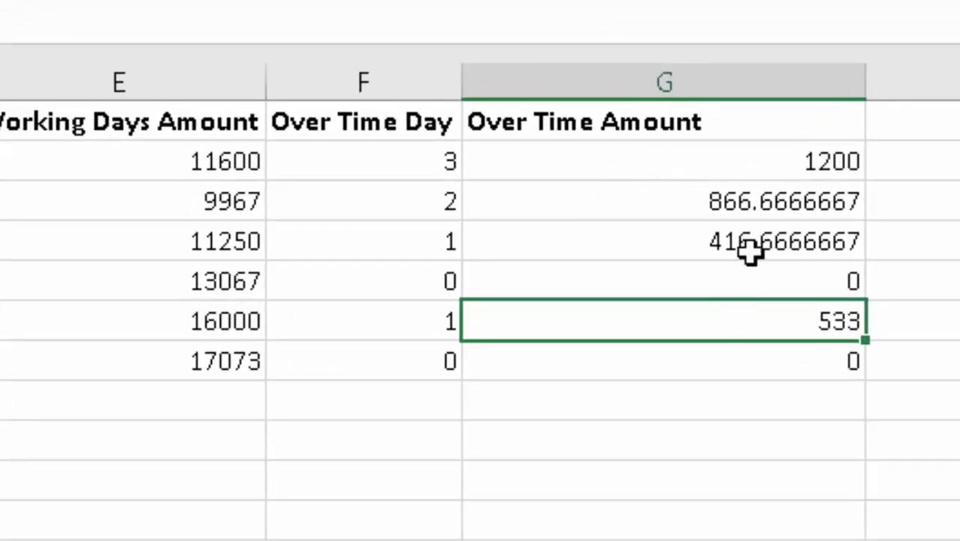
left_click(750, 248)
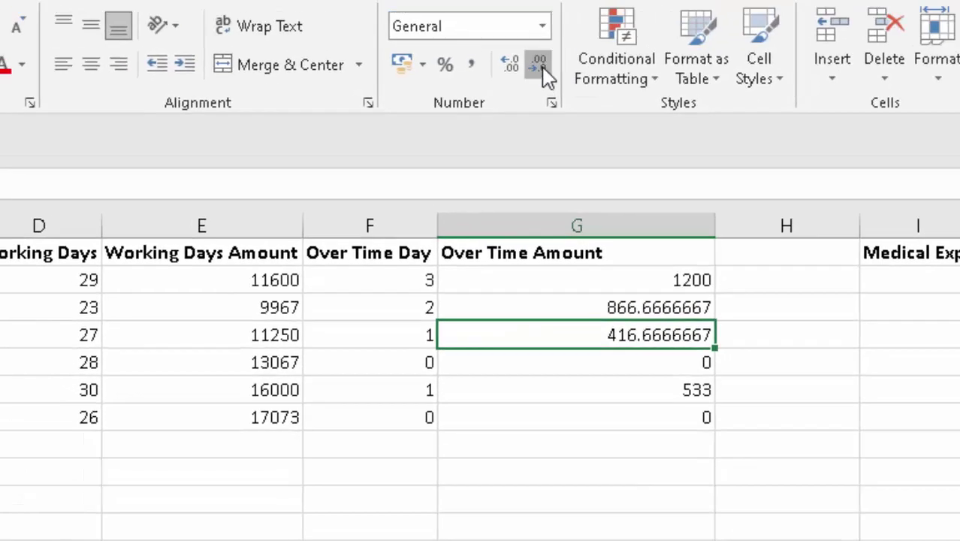
left_click(542, 66)
left_click(542, 66)
left_click(541, 66)
left_click(541, 66)
left_click(542, 66)
left_click(541, 66)
left_click(541, 66)
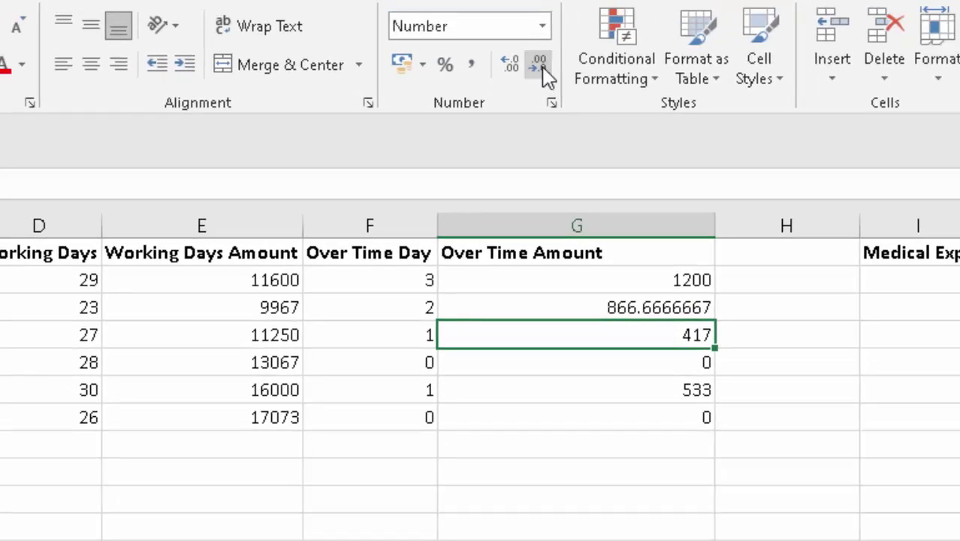
Round the G3 Over Time Amount to the whole number 867.
left_click(645, 310)
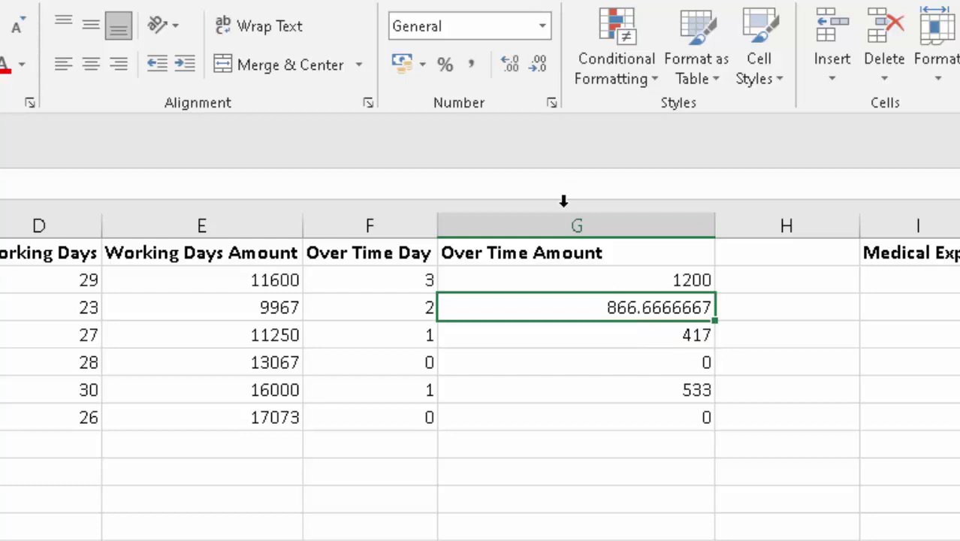
left_click(509, 65)
left_click(508, 66)
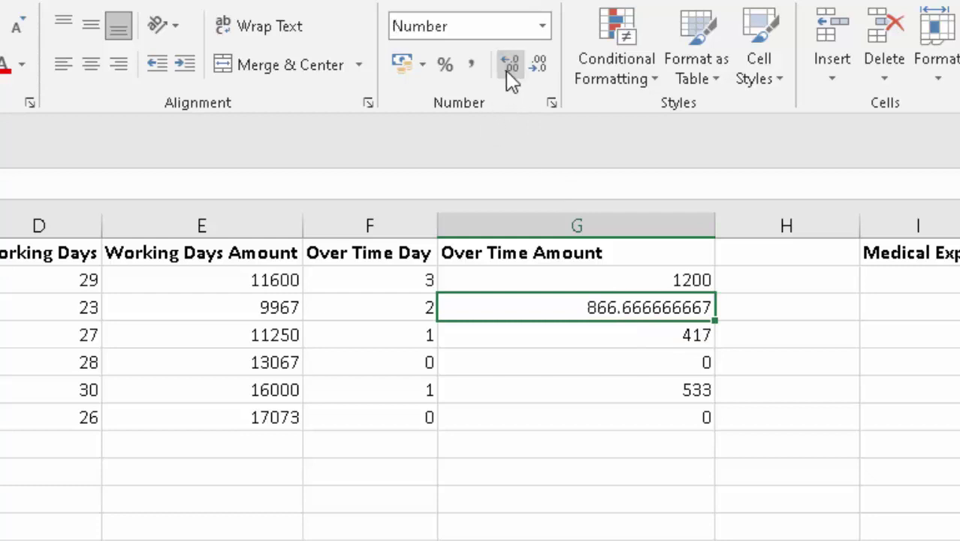
left_click(527, 65)
left_click(527, 65)
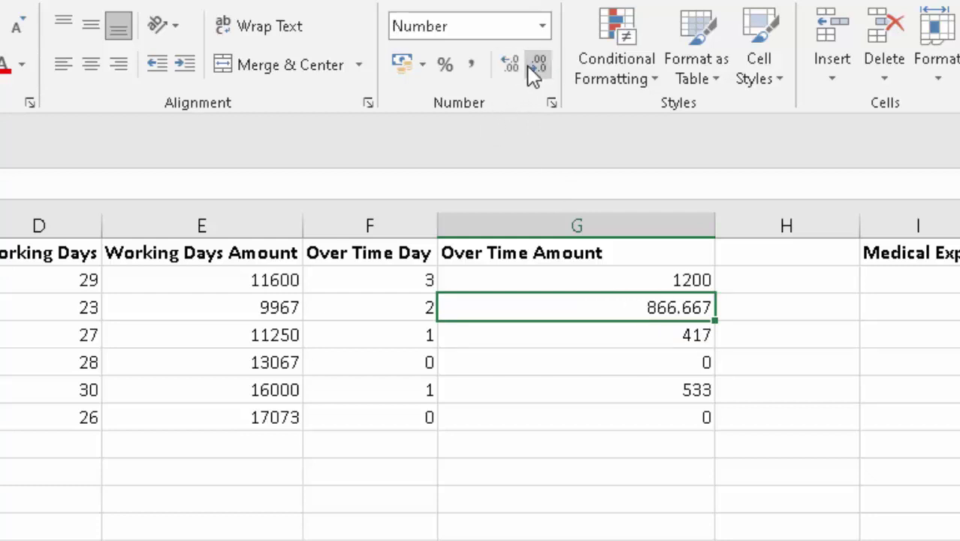
left_click(528, 65)
left_click(528, 66)
left_click(827, 382)
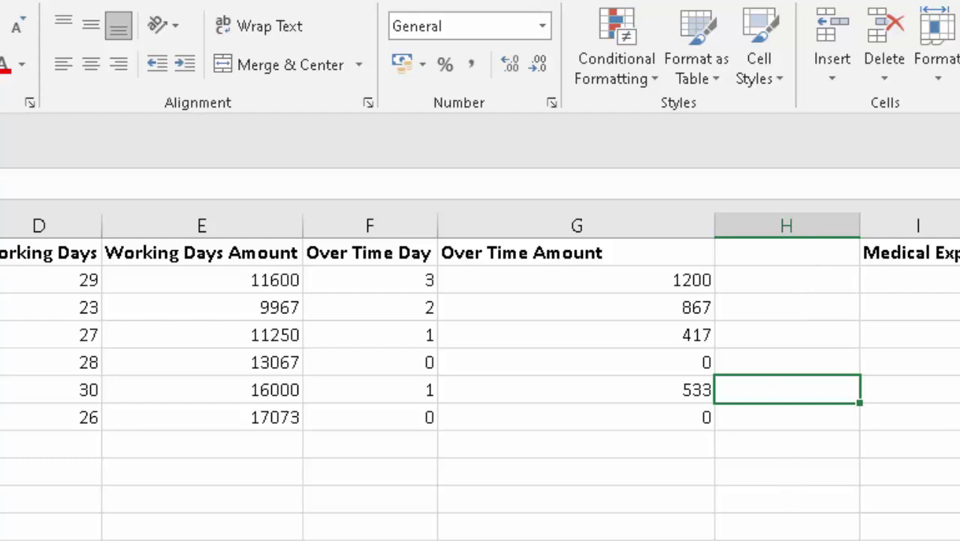
Head column H 'House Rent' and narrow column G to about 24.14 width.
left_click(764, 251)
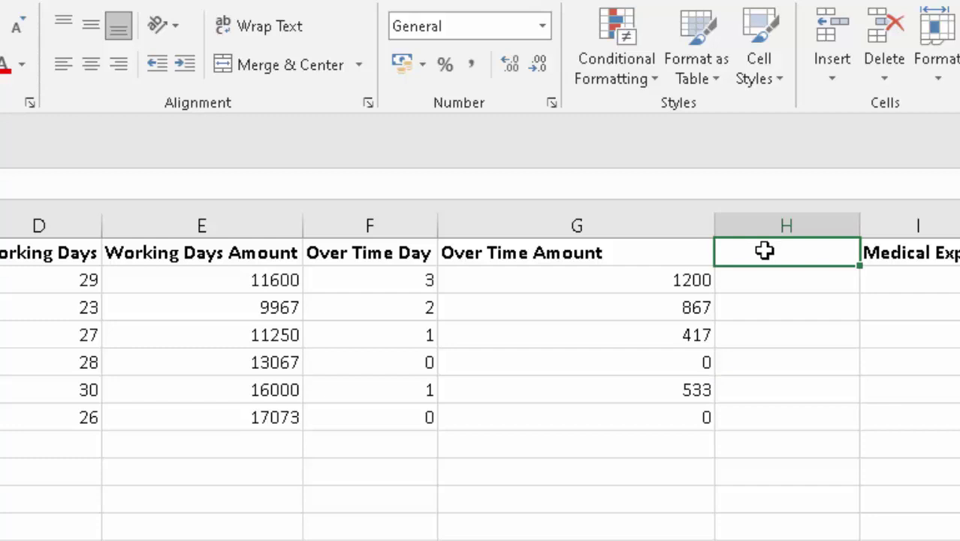
type("H")
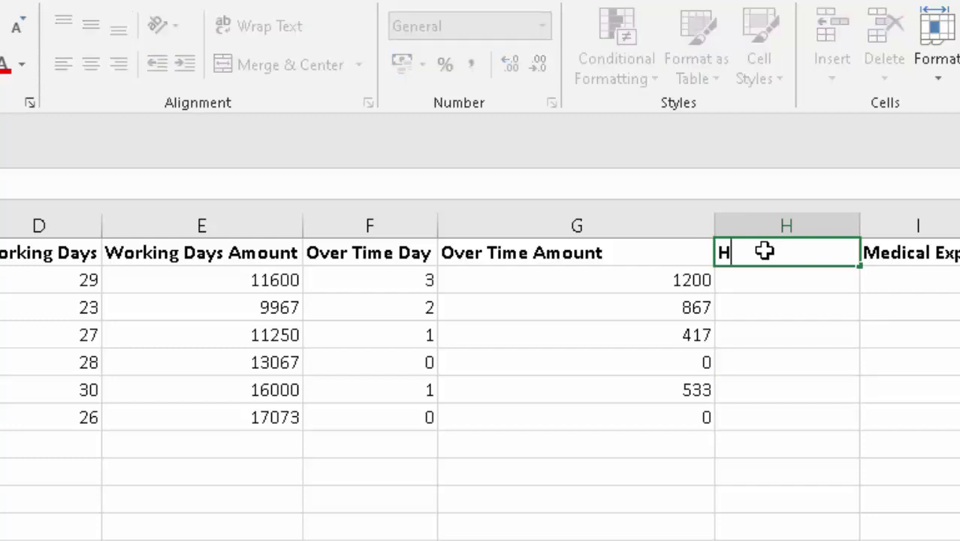
type("ouse ")
type("Rwe")
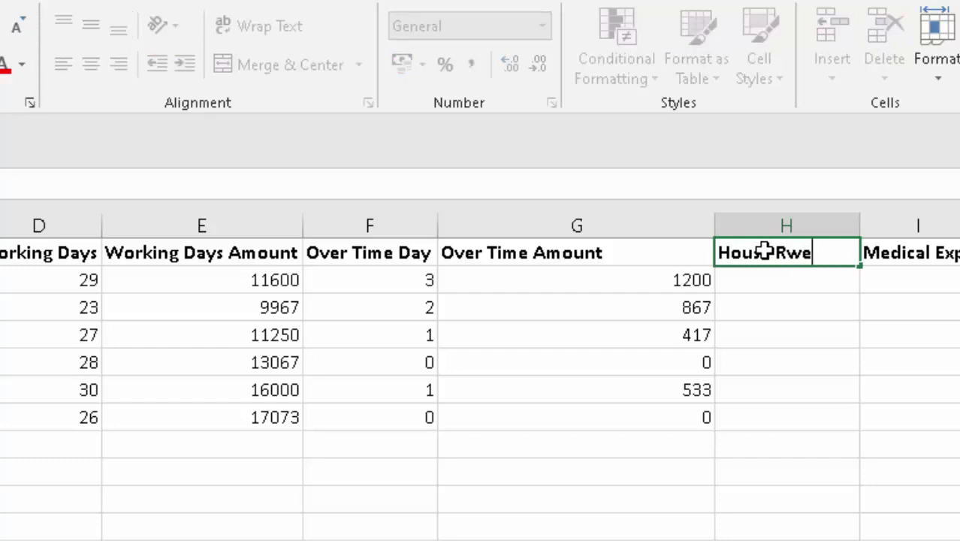
key("BackSpace")
key("BackSpace")
type("ent")
key("Return")
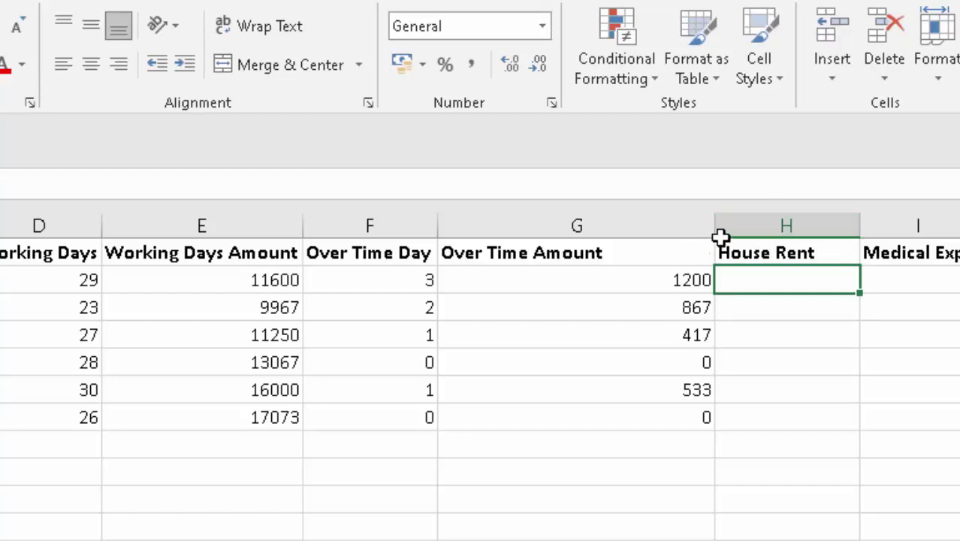
left_click_drag(714, 227, 677, 257)
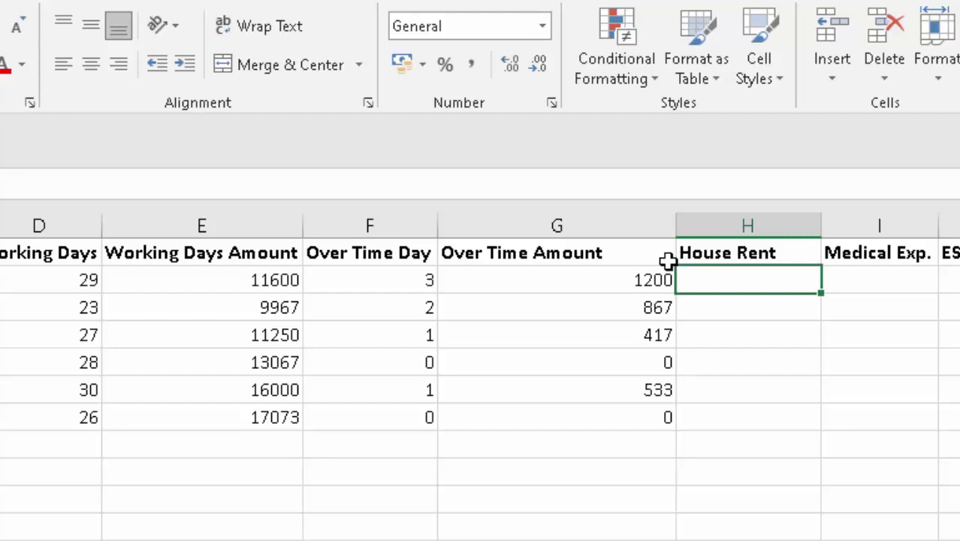
Begin H2's formula as =IF(C2>=17000,"1200", correcting the mistyped salary threshold.
type("=if")
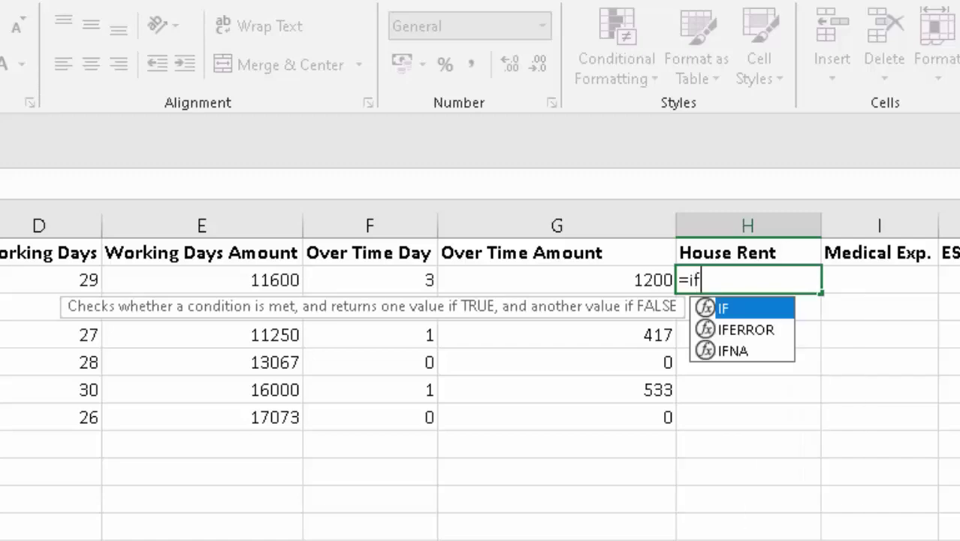
key("Tab")
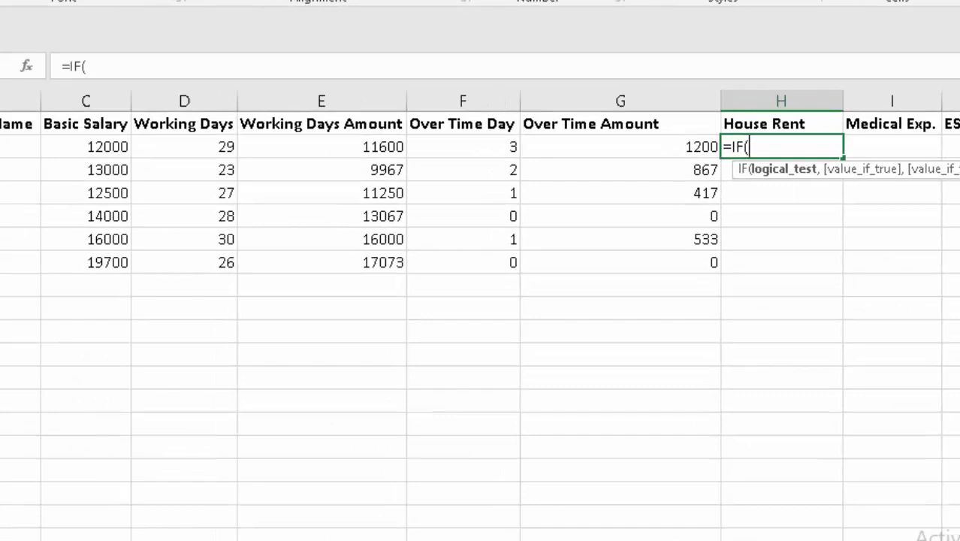
left_click(78, 144)
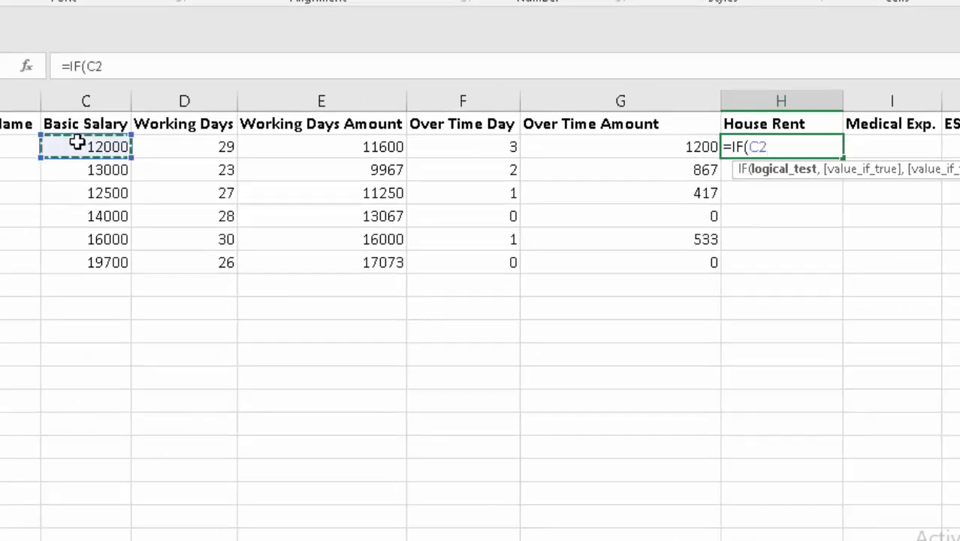
type(">")
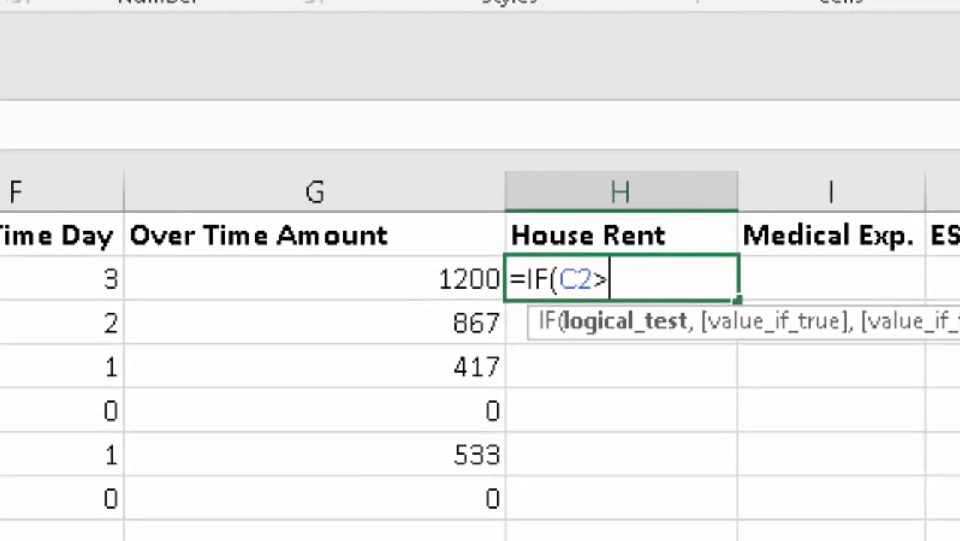
type("=1")
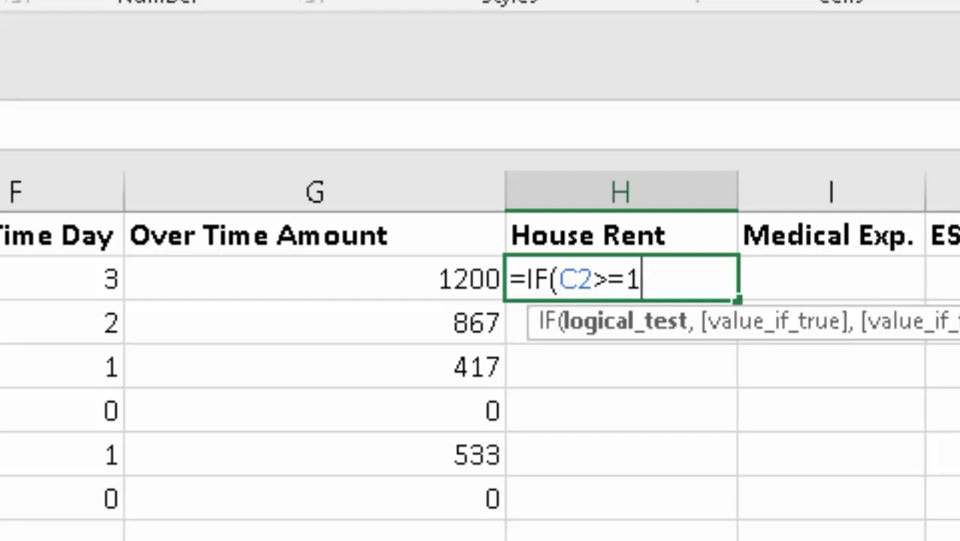
type("300")
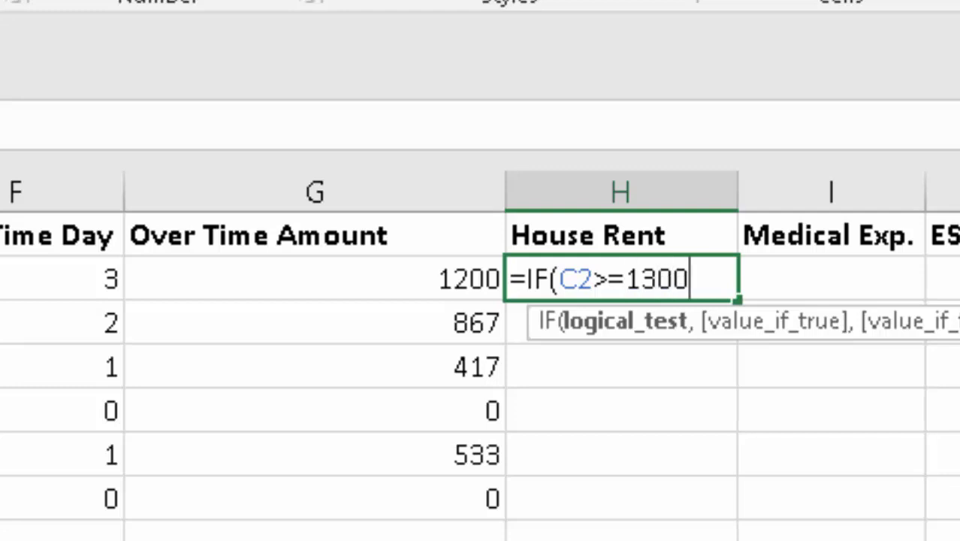
type("0")
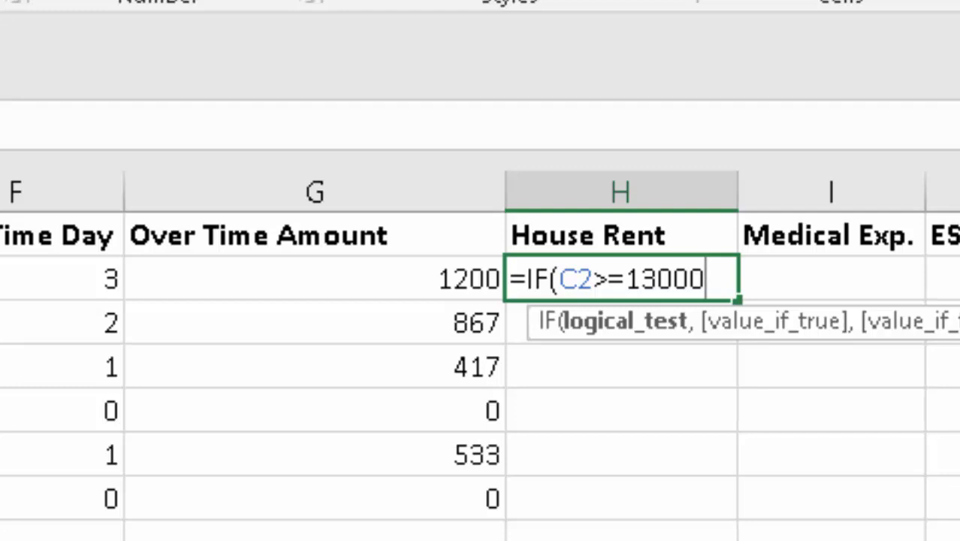
key("BackSpace")
key("BackSpace")
key("BackSpace")
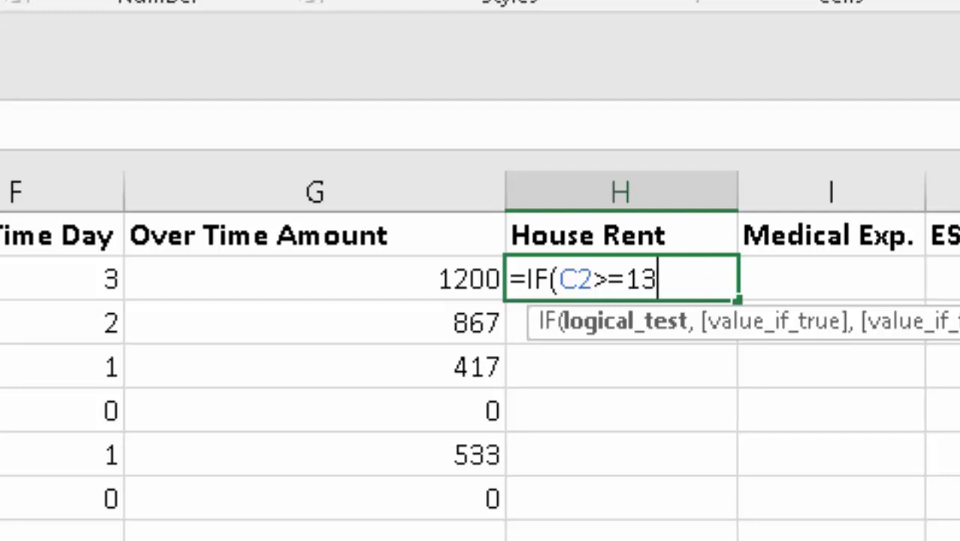
key("BackSpace")
key("BackSpace")
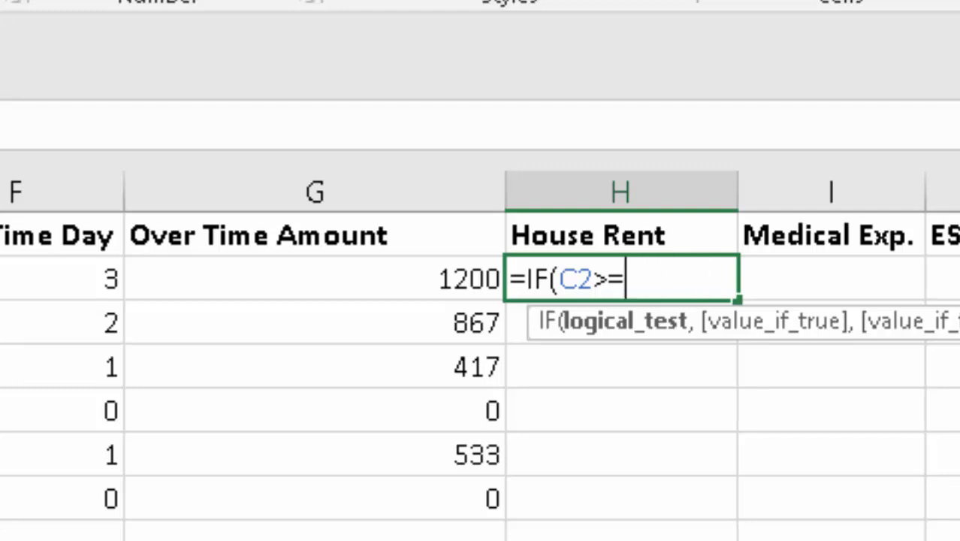
type("18")
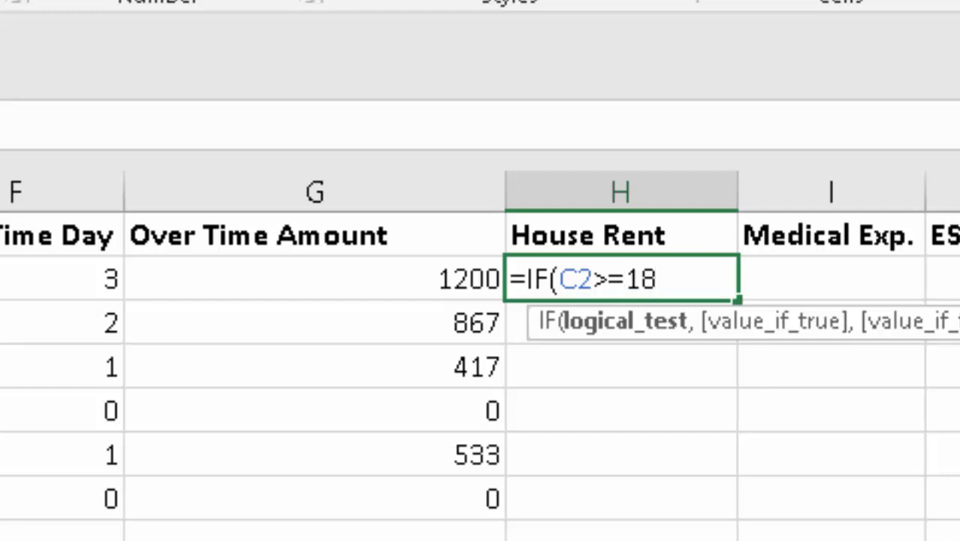
key("BackSpace")
type("300")
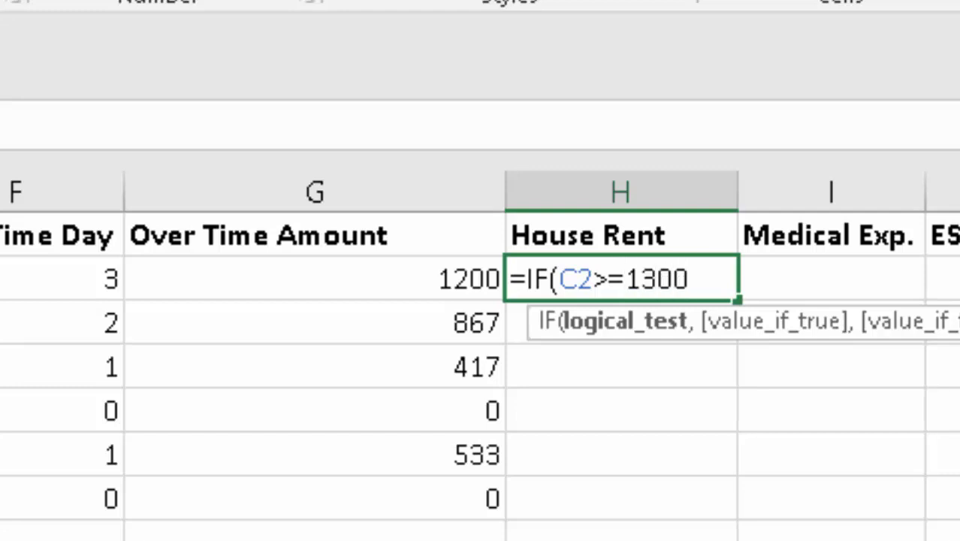
type("0")
key("BackSpace")
key("BackSpace")
key("BackSpace")
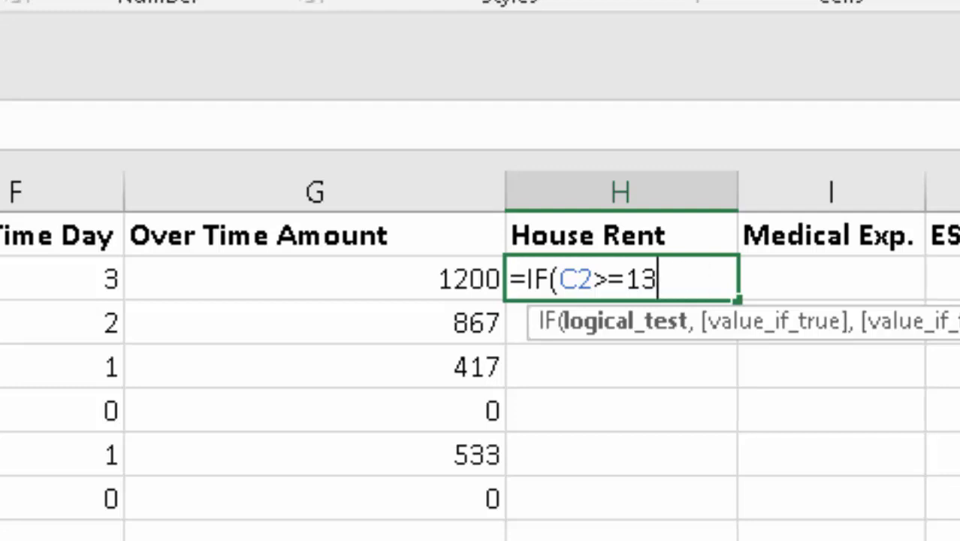
key("BackSpace")
key("BackSpace")
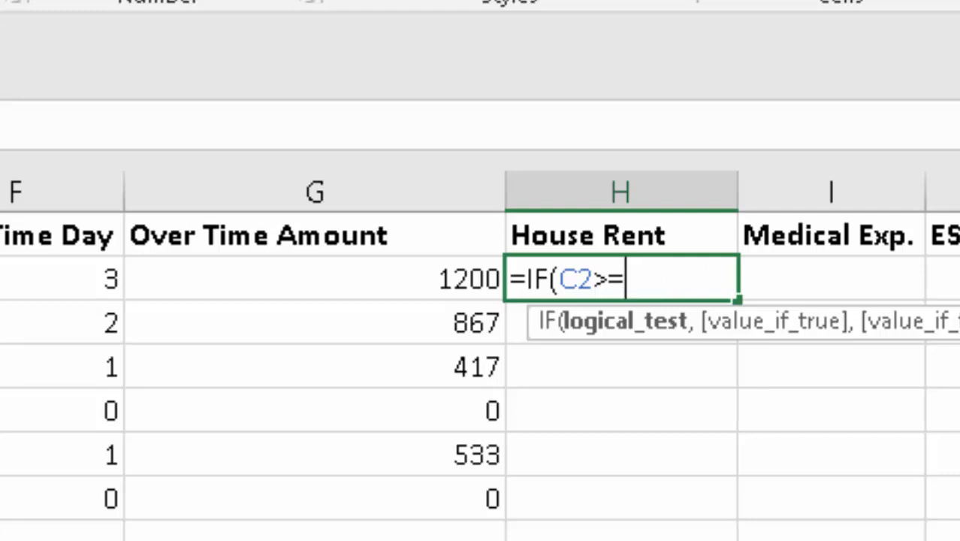
type("18")
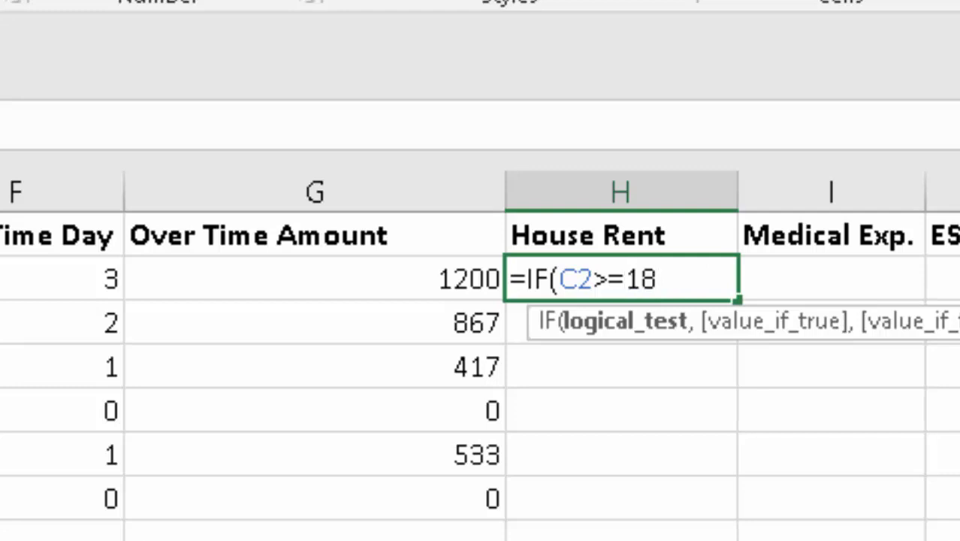
key("BackSpace")
type("17")
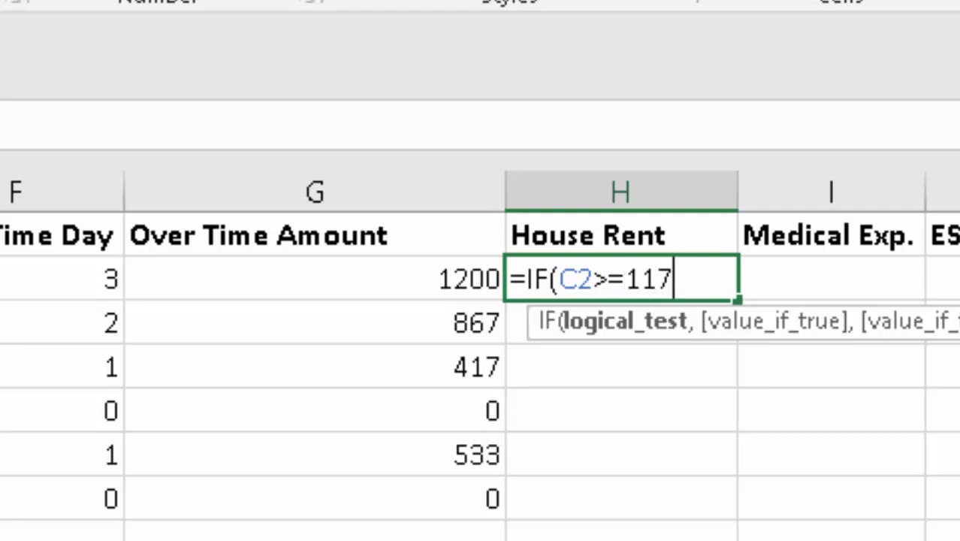
key("BackSpace")
key("BackSpace")
type("7000")
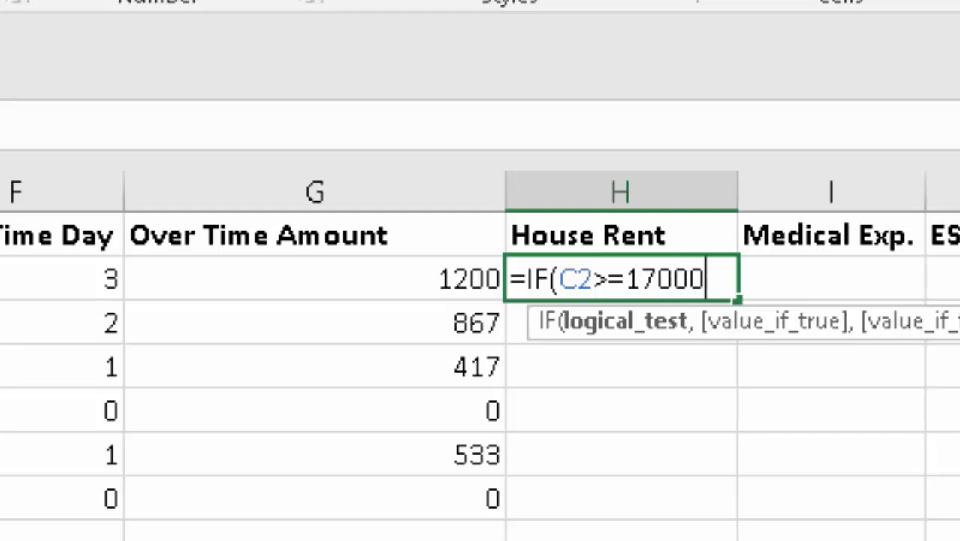
type(",\"1")
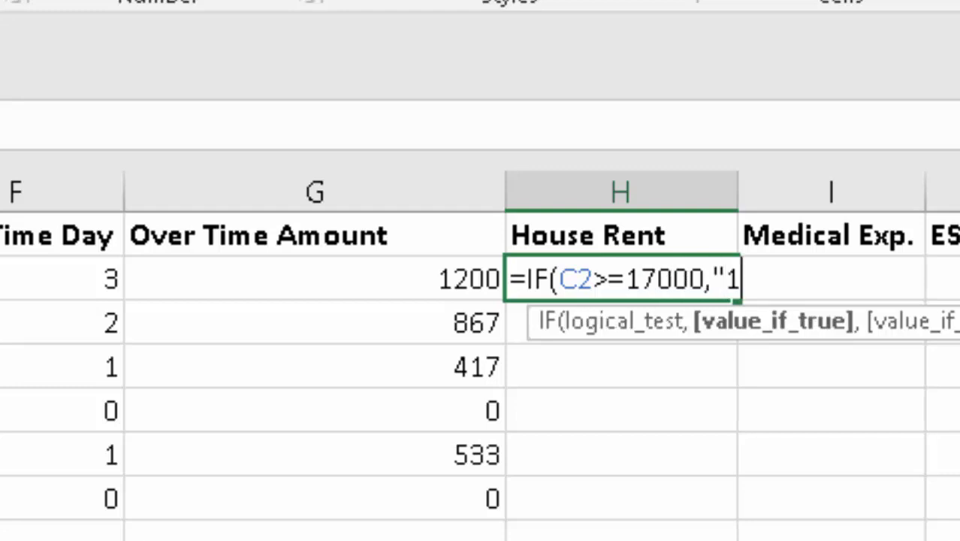
type("200")
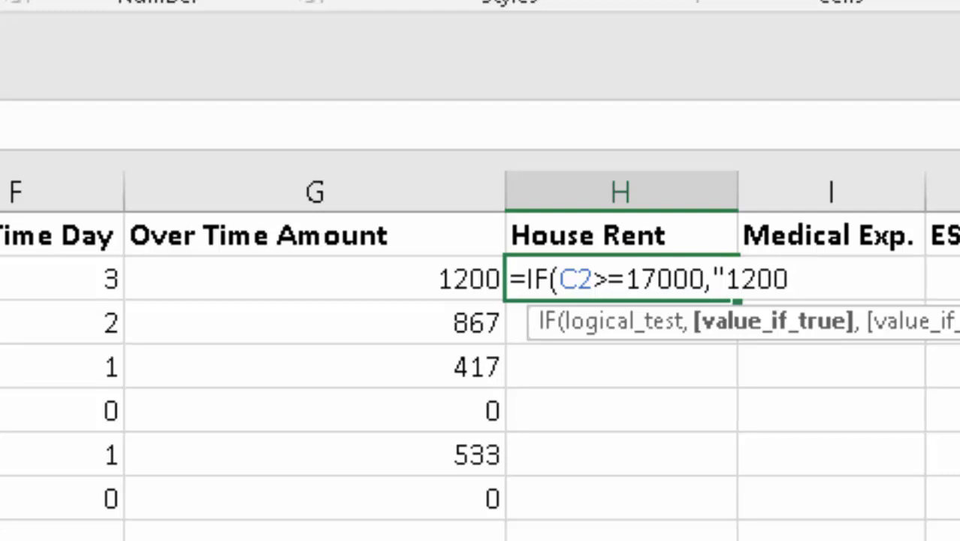
Add a "0" false value, then delete it to make room for a nested IF.
type("\"")
type(",")
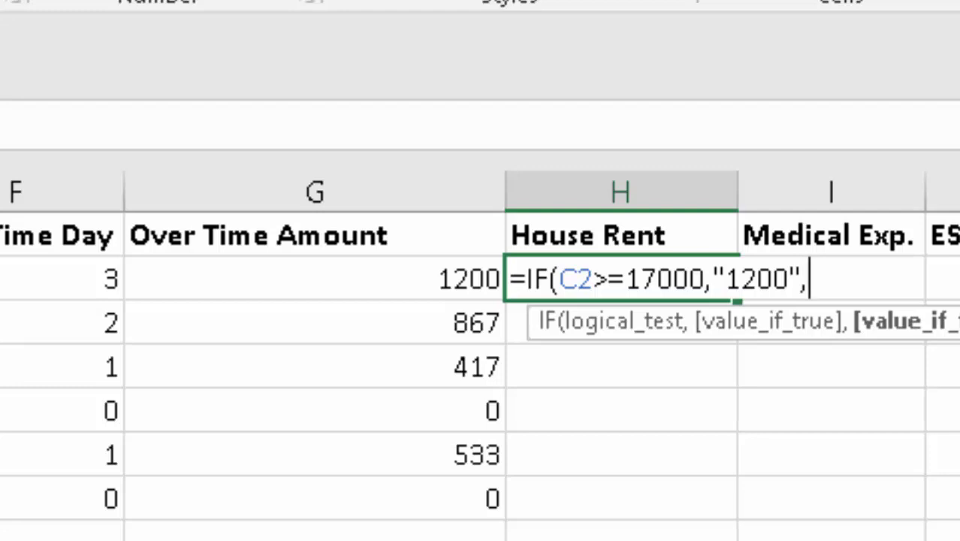
type("\"")
type("0")
key("BackSpace")
type("0")
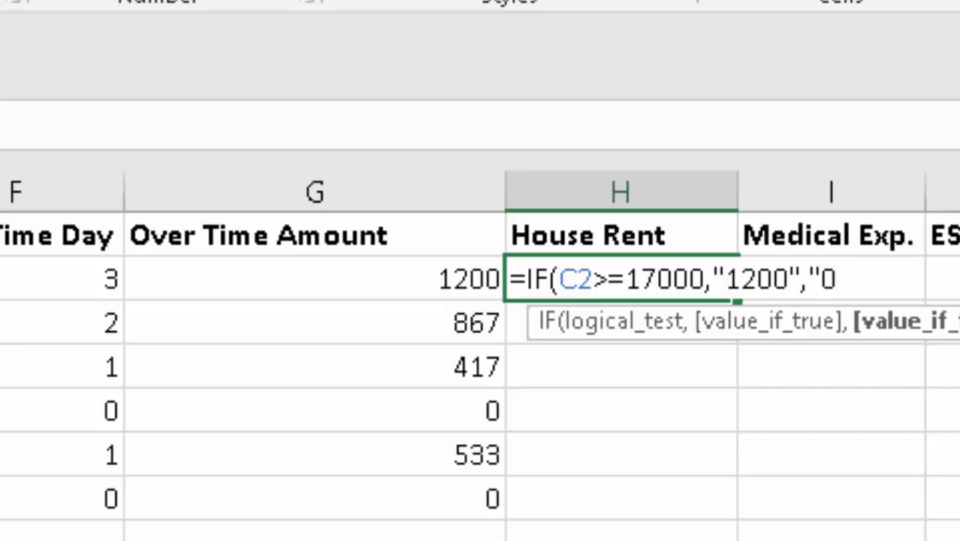
type("\")")
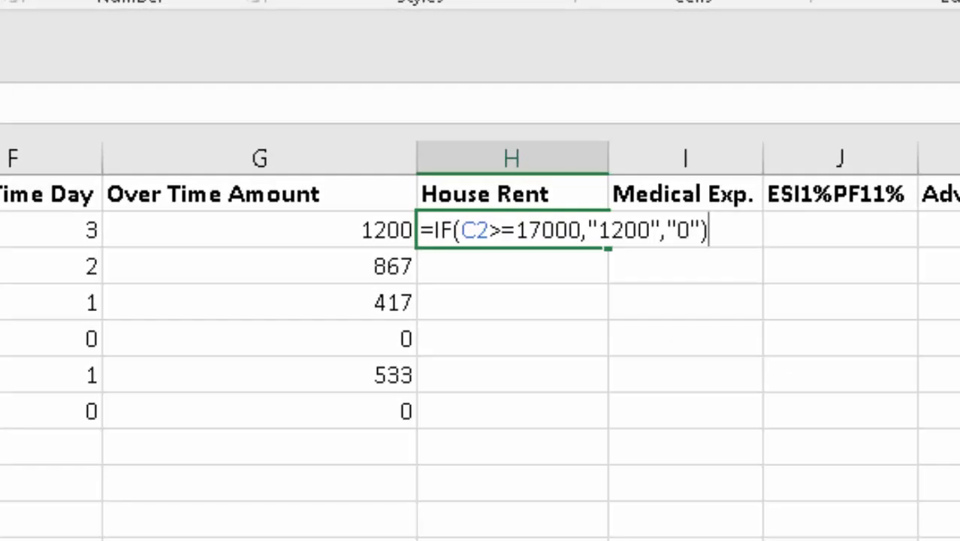
key("BackSpace")
key("BackSpace")
key("BackSpace")
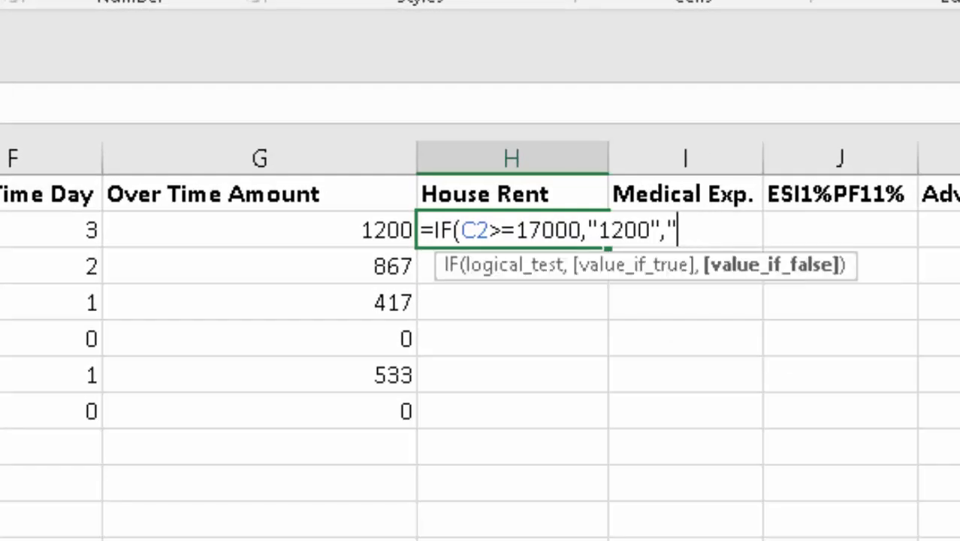
key("BackSpace")
Complete H2 as =IF(C2>=17000,"1200",IF(C2>=15000,"800","0")) and commit it.
type("i")
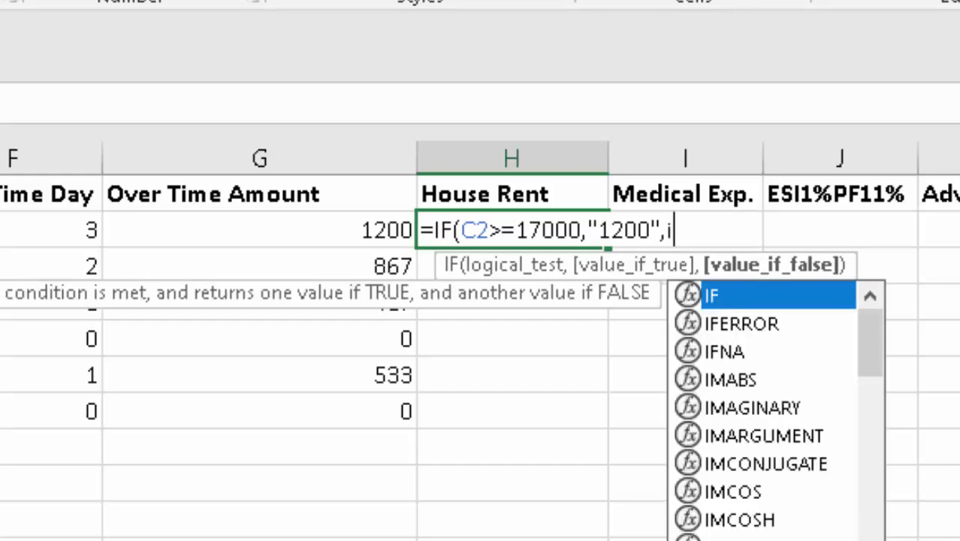
type("f")
key("Tab")
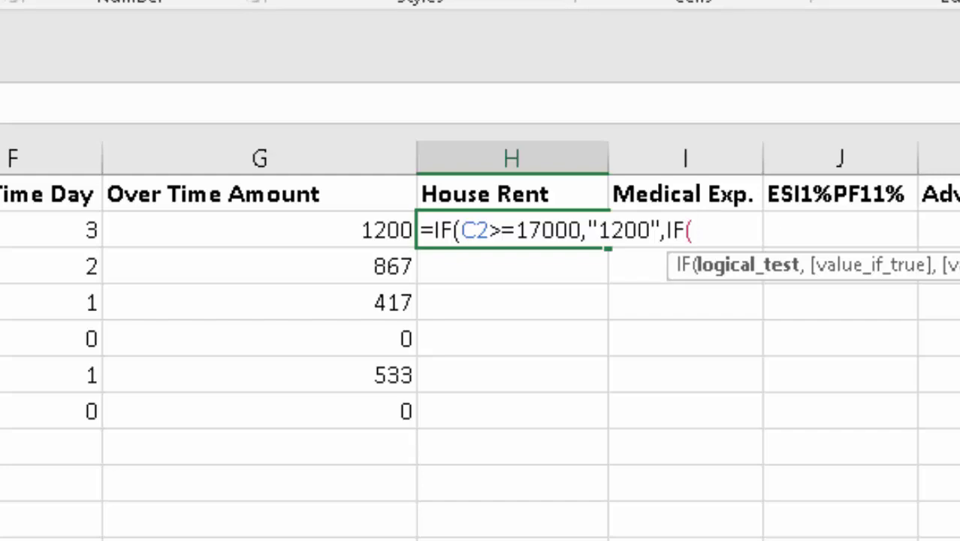
left_click(60, 133)
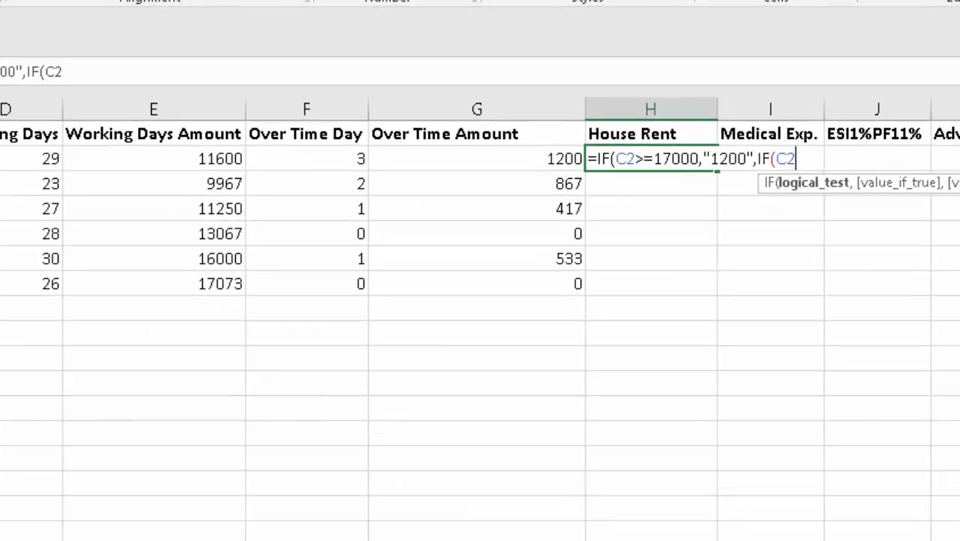
type(">=")
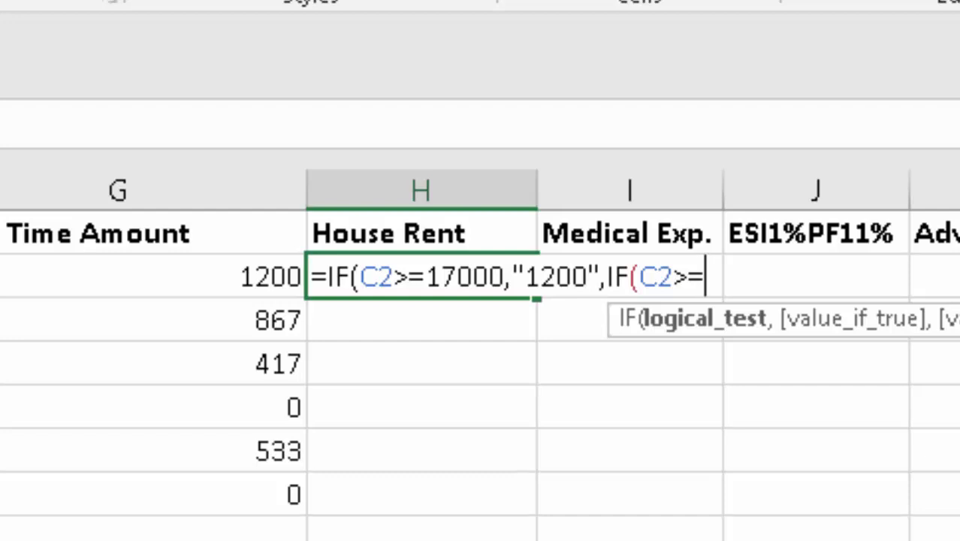
type("15")
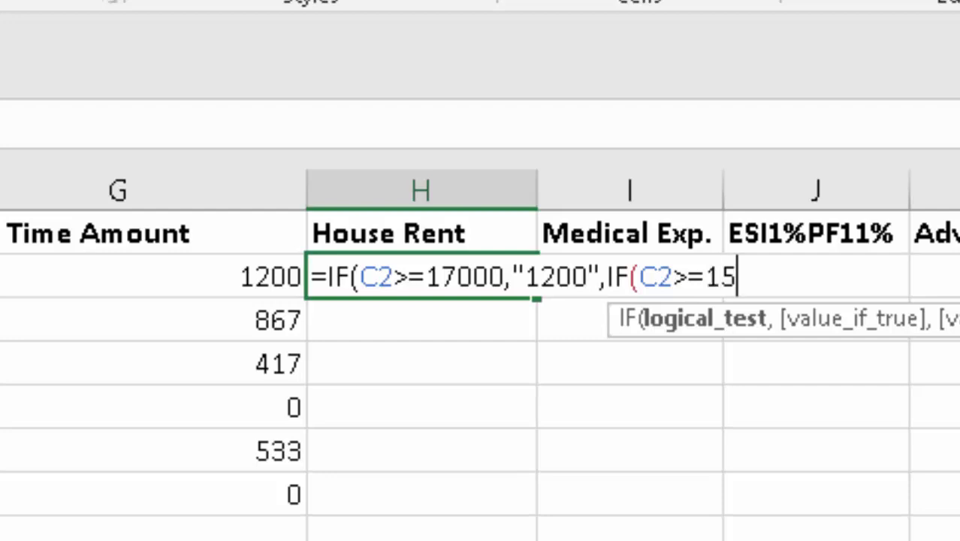
type("00")
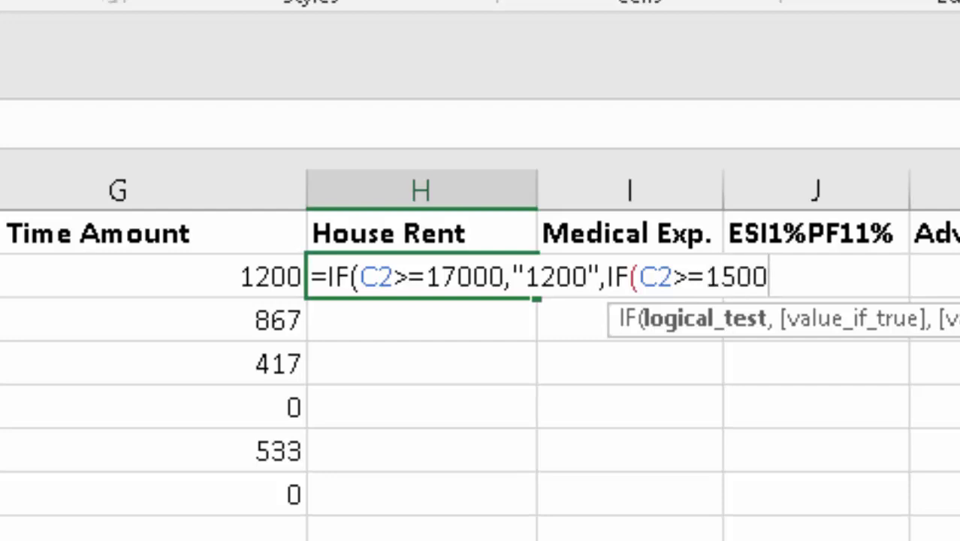
type("0,\"")
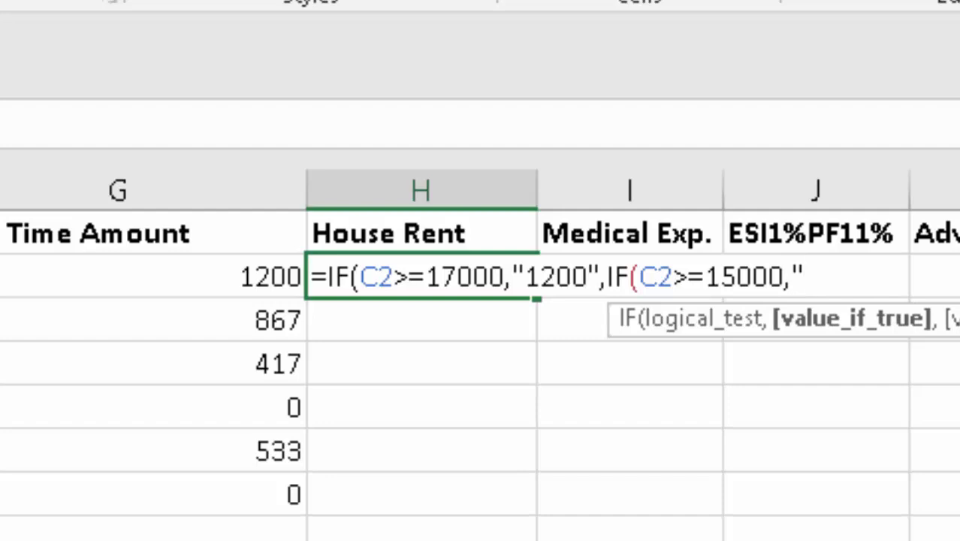
type("1")
key("BackSpace")
type("800")
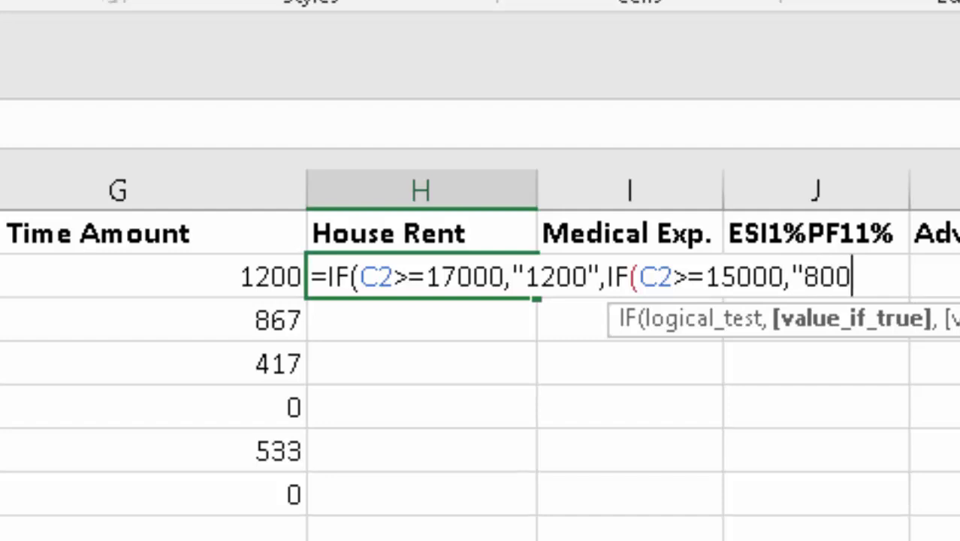
type("\",")
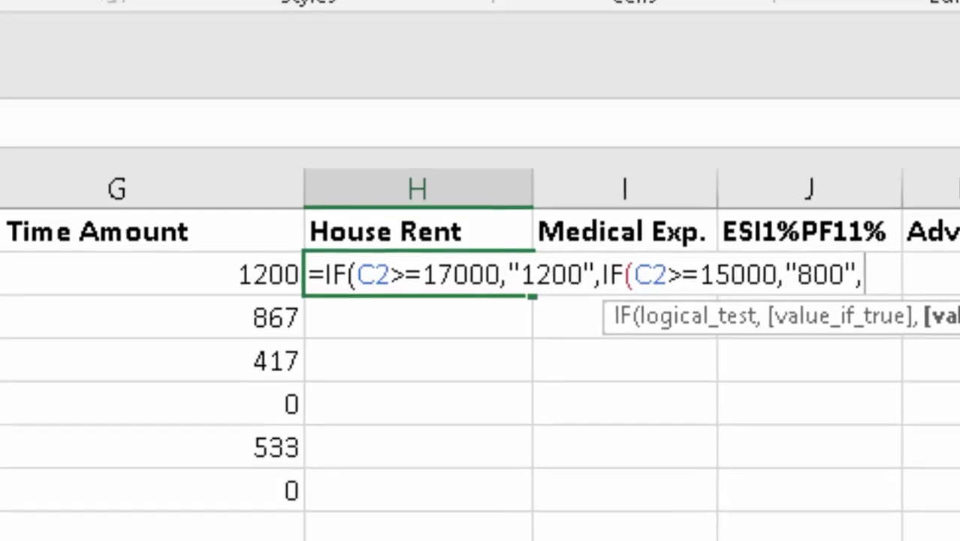
type("\"")
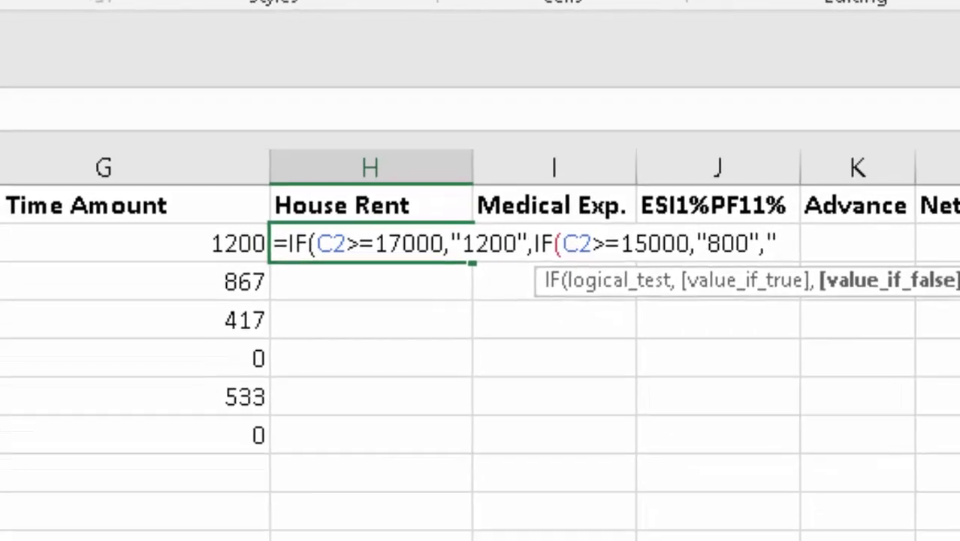
type("0")
type("\"))")
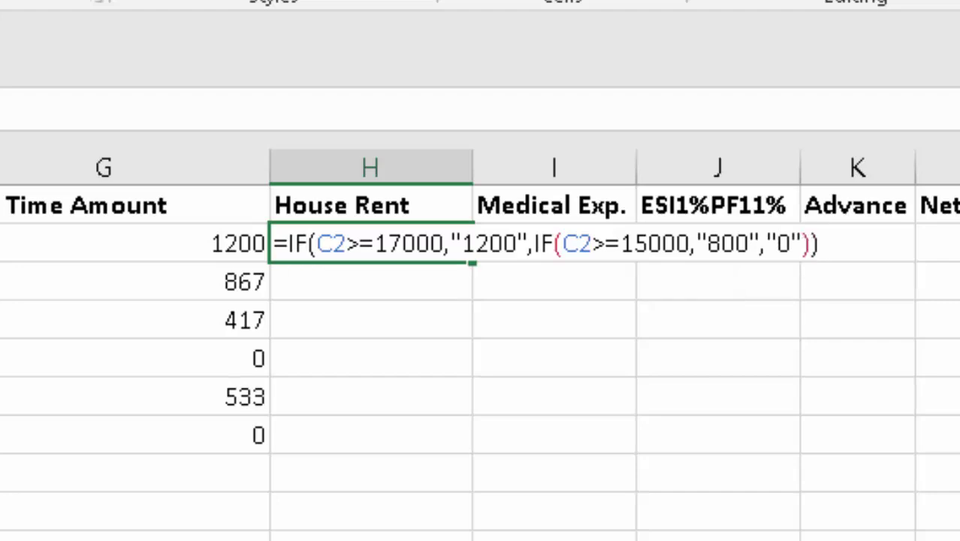
key("Return")
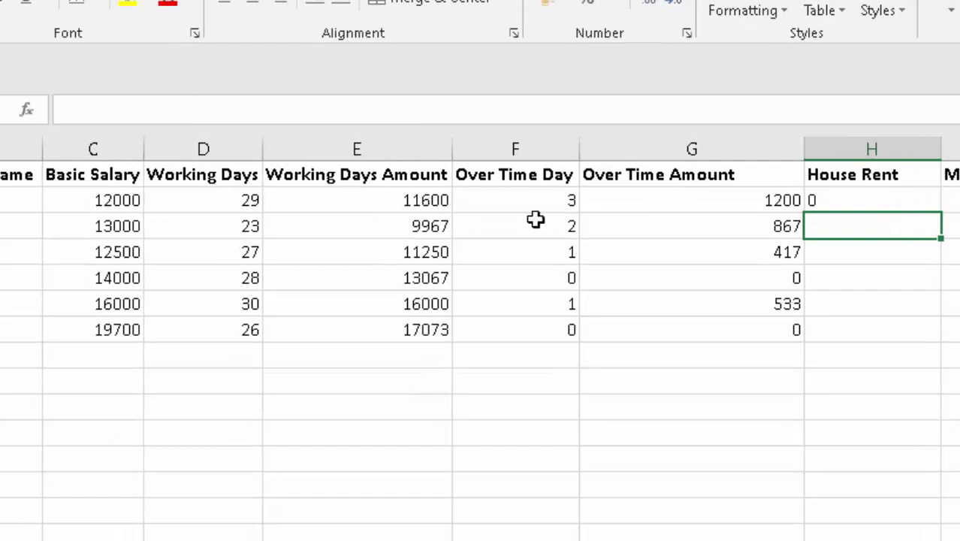
Fill the House Rent formula from H2 down to H7, giving 0, 0, 0, 0, 800 and 1200.
left_click(900, 201)
double_click(941, 216)
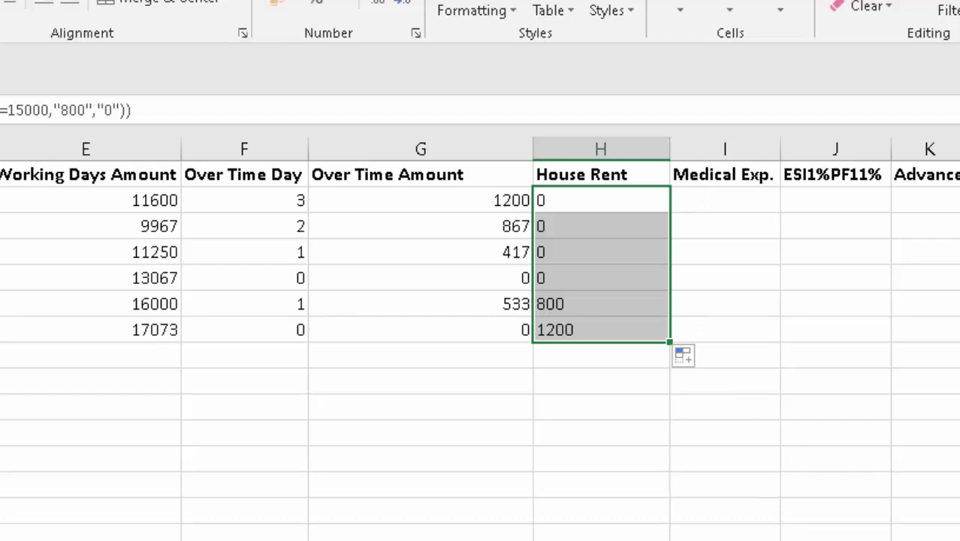
left_click(714, 204)
type("=IF(")
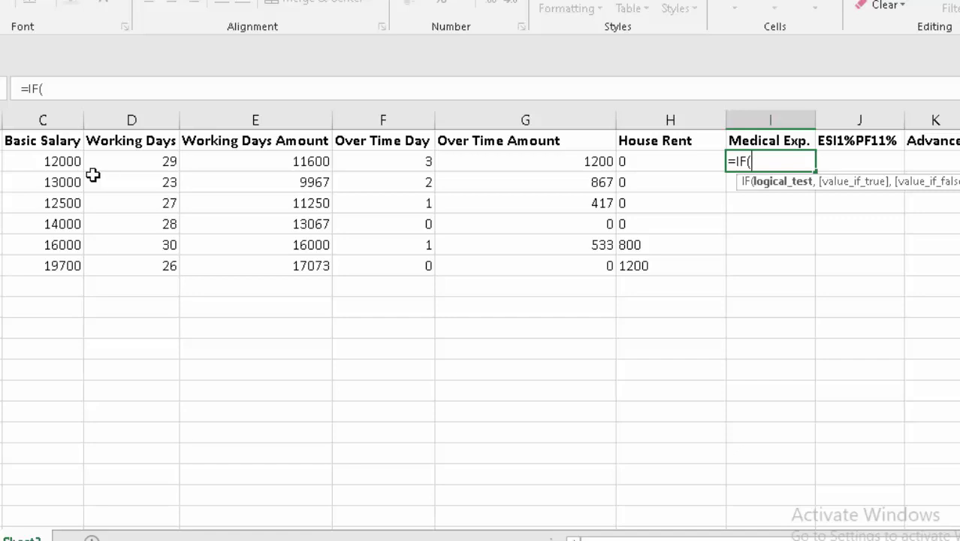
Enter a nested IF in I2: 2000 if C2>=17000, 1300 if C2>=14000, else 0.
left_click(45, 163)
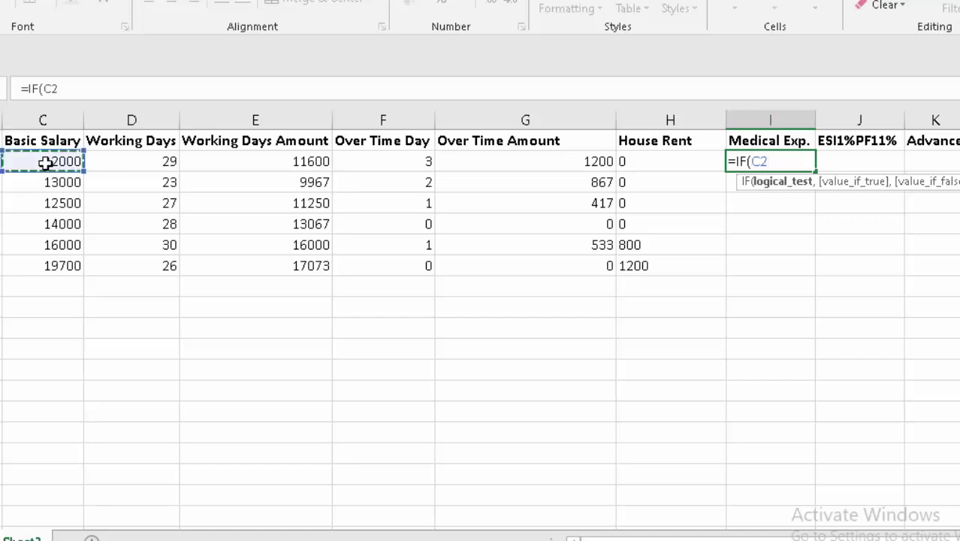
type(">")
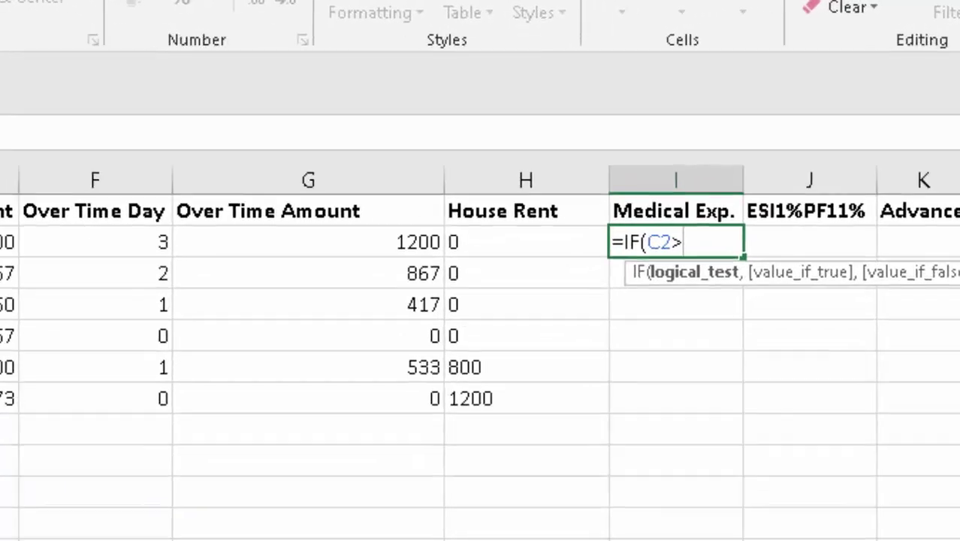
type("=1")
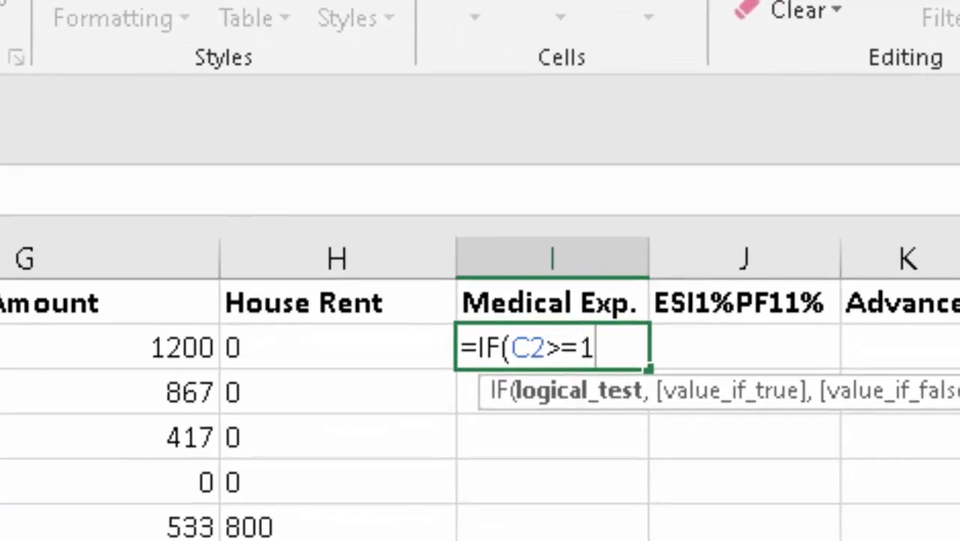
key("BackSpace")
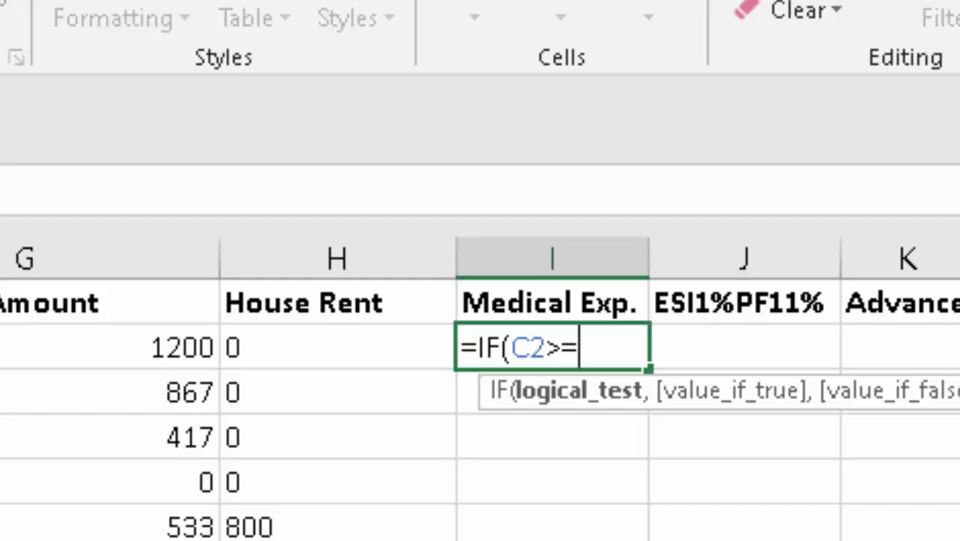
type("17000")
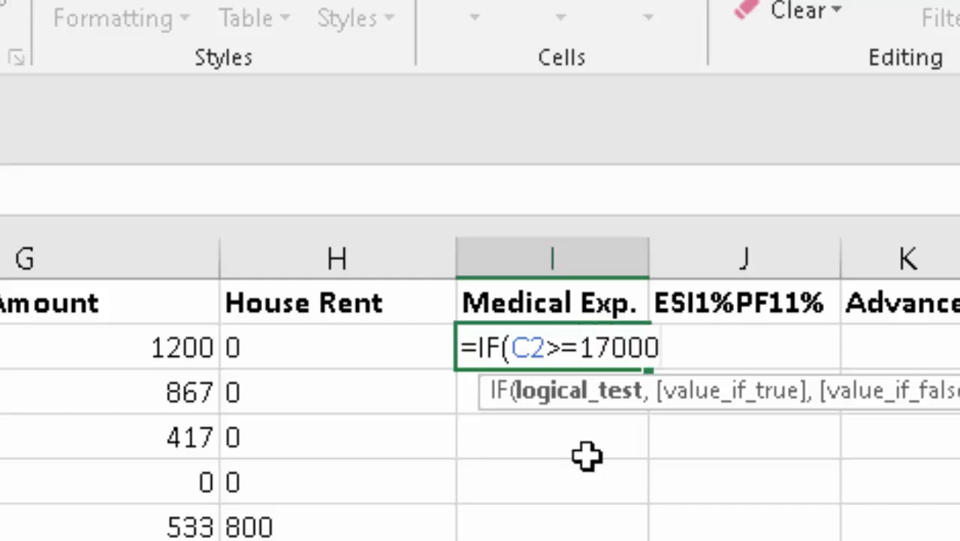
type(",\"")
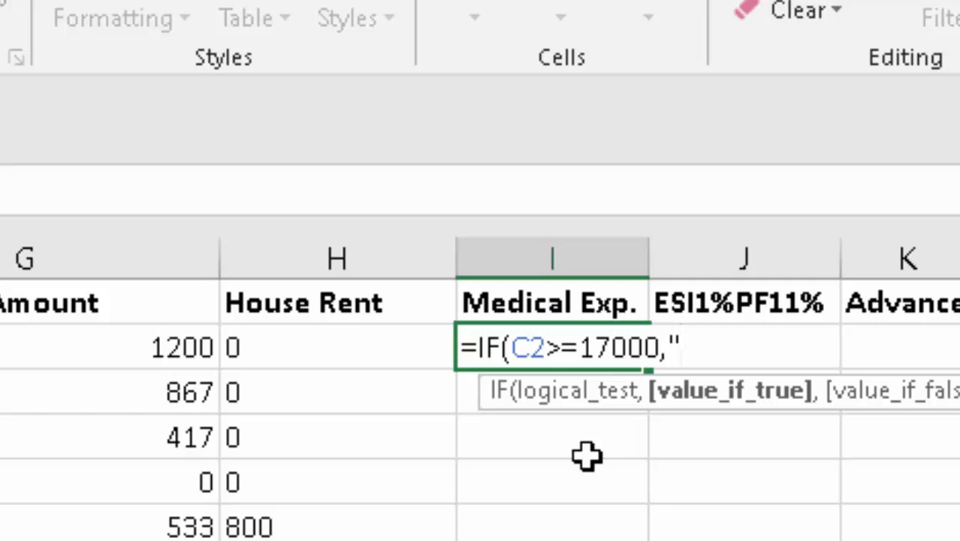
type("2")
type("000")
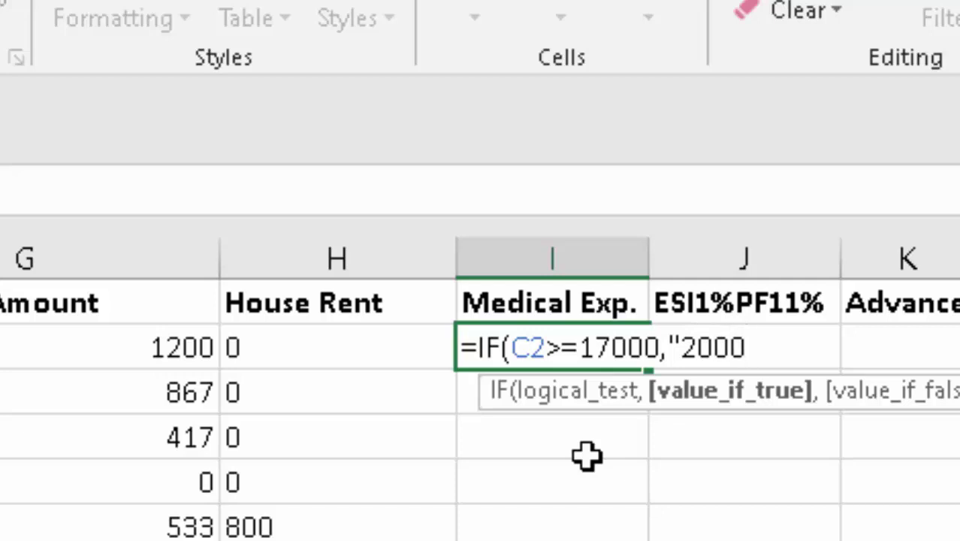
type("\"")
type(",if")
key("Tab")
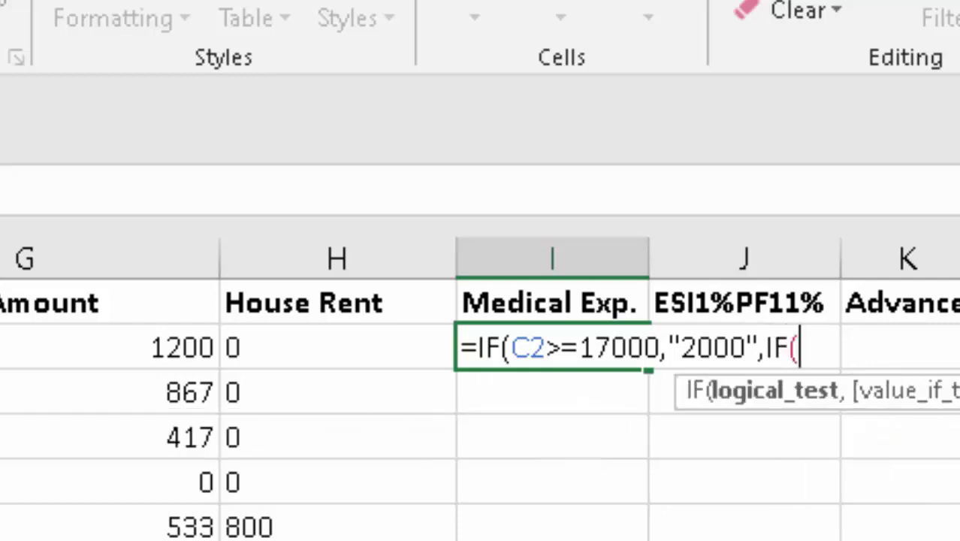
type("C2>")
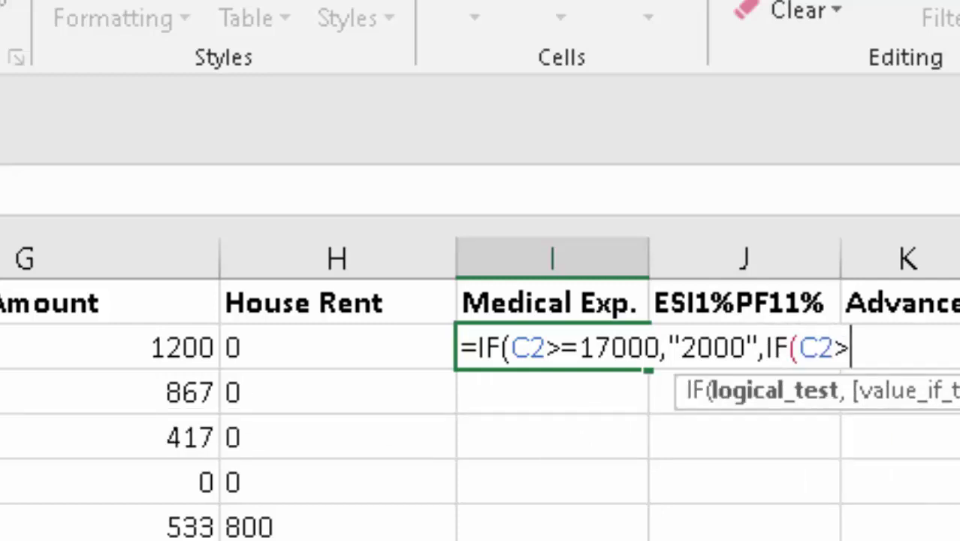
type("=")
type("1")
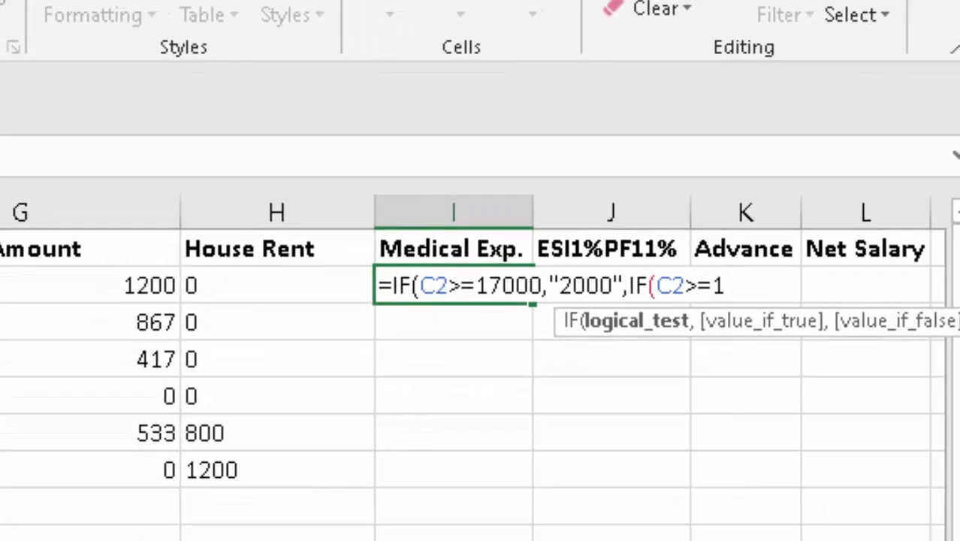
type("4000")
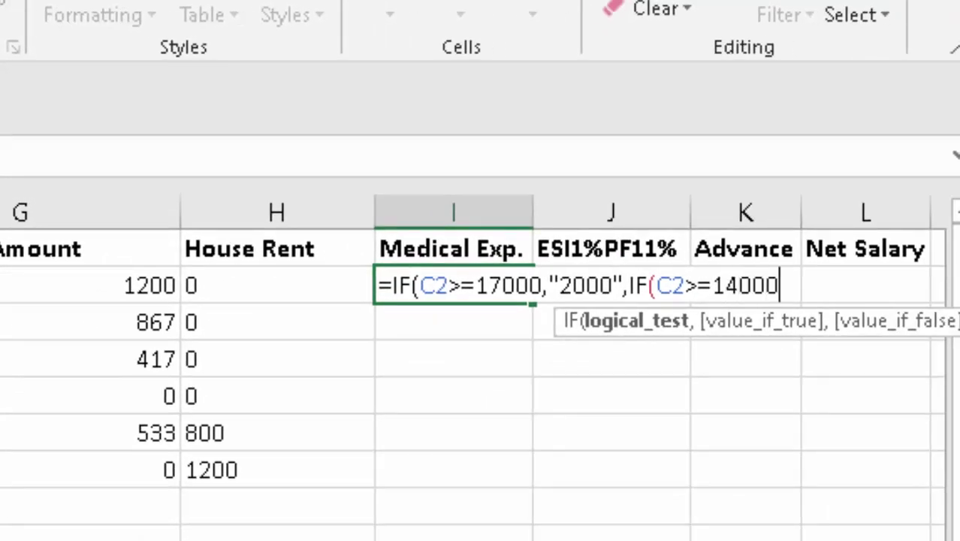
type(",")
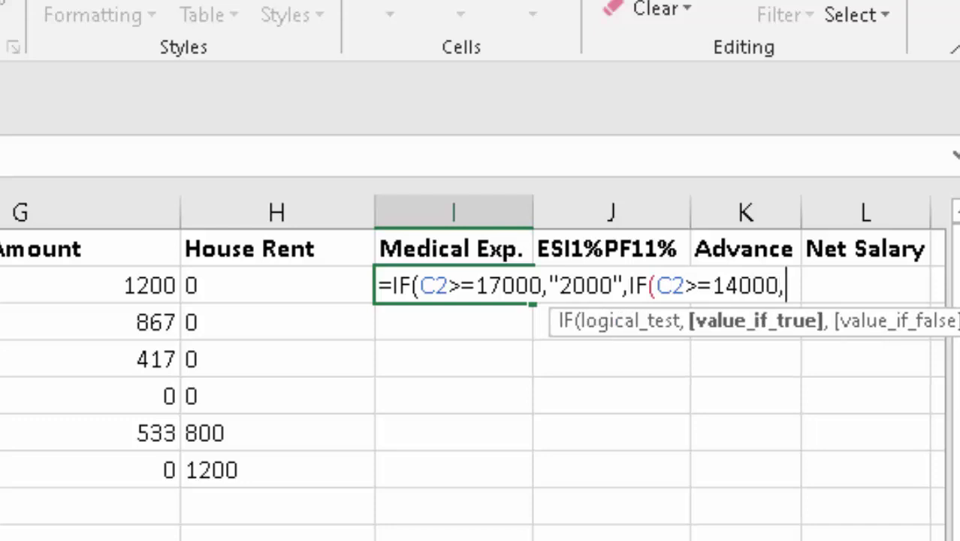
type("\"")
type("1")
type("300")
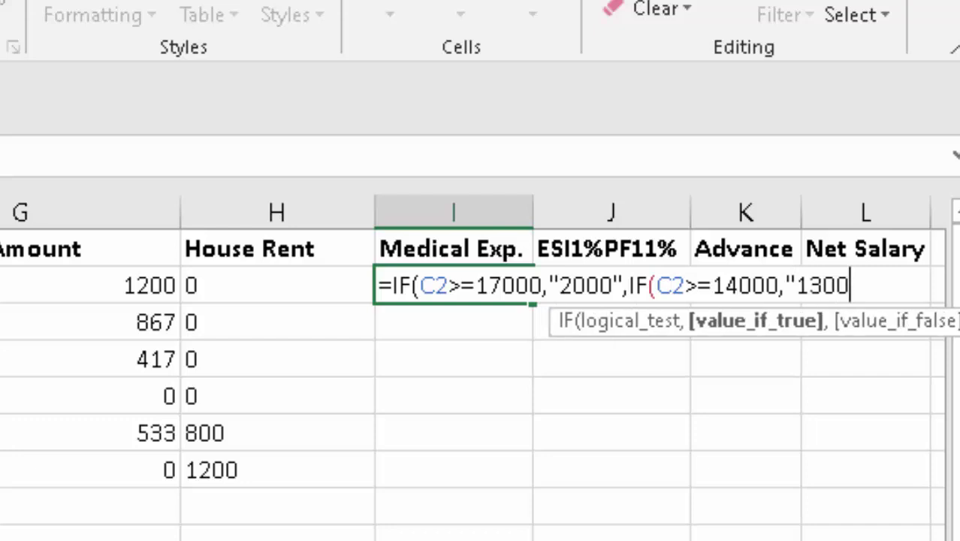
type("\",")
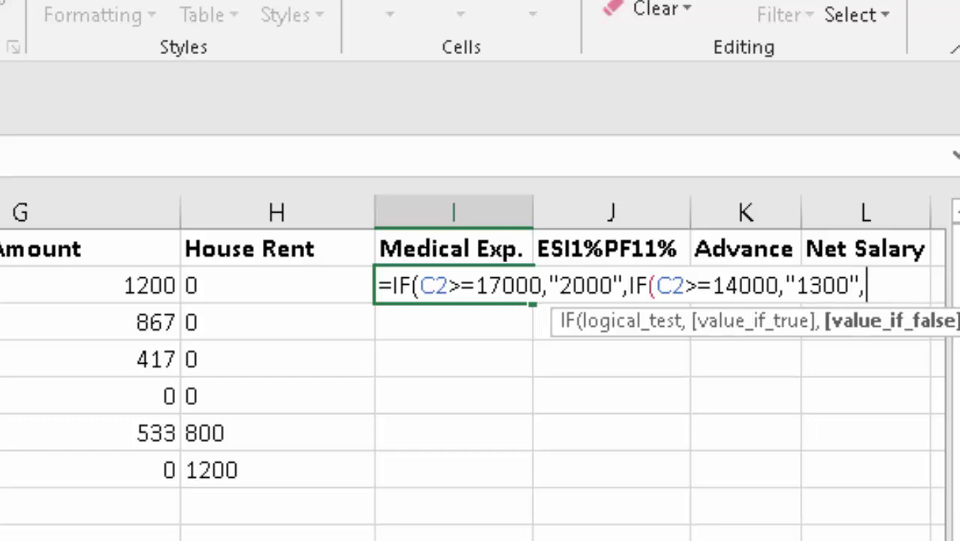
type(")")
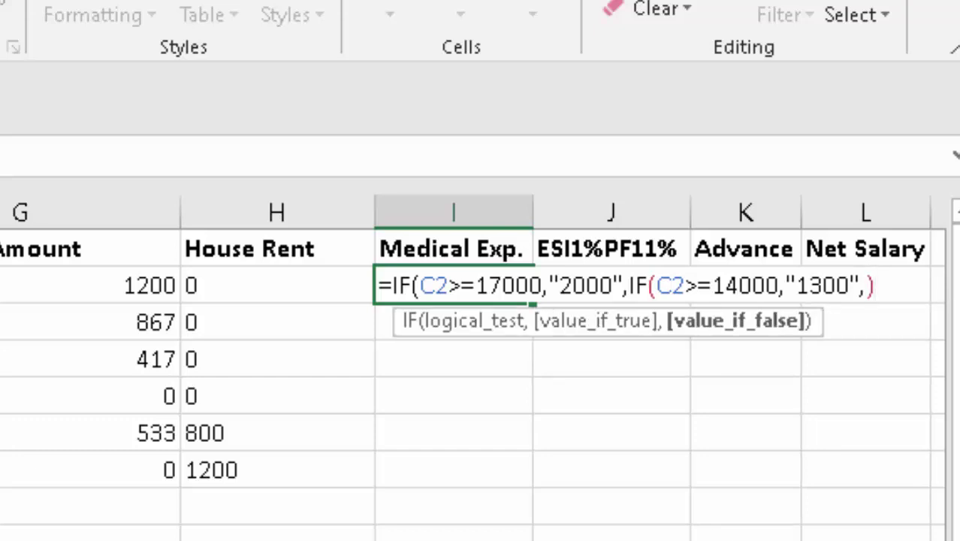
type("0")
key("BackSpace")
key("BackSpace")
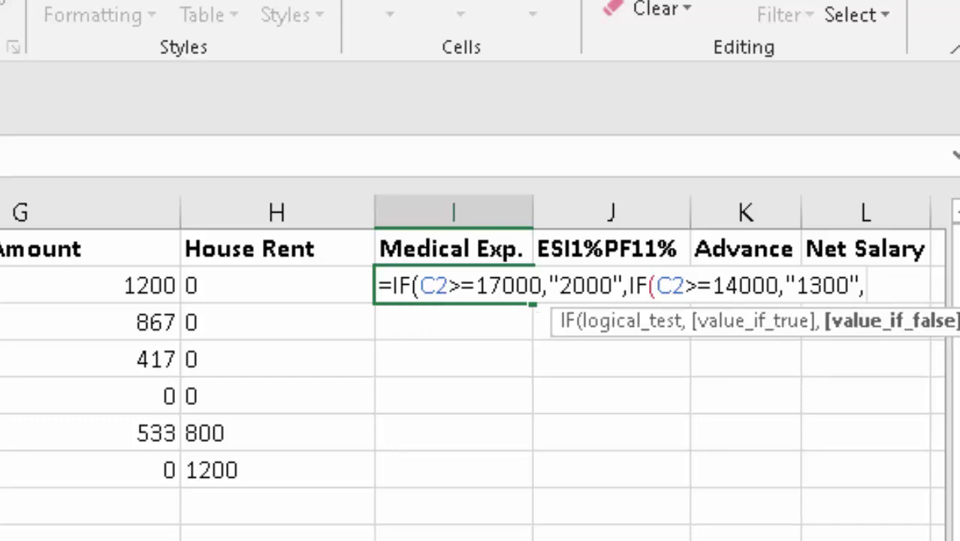
type("\"0\"")
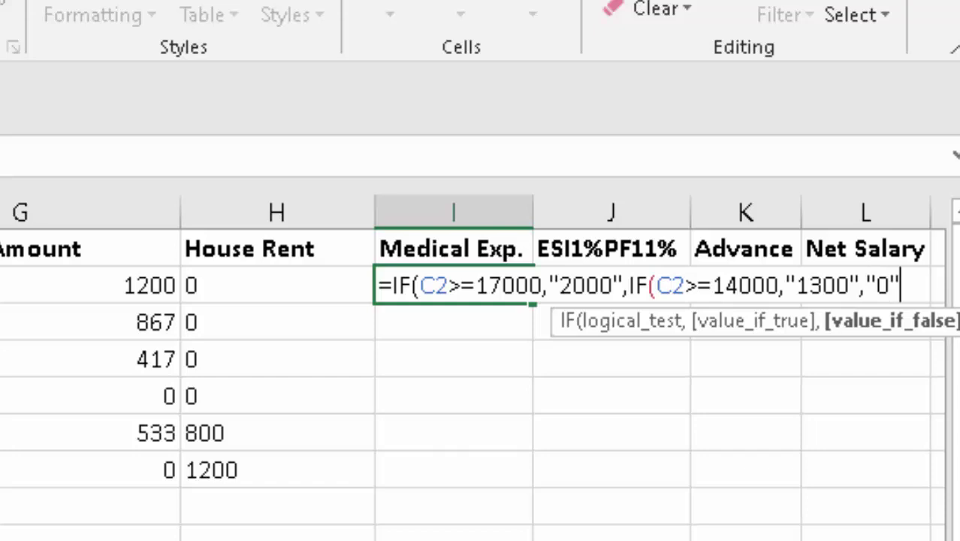
type("))")
key("Return")
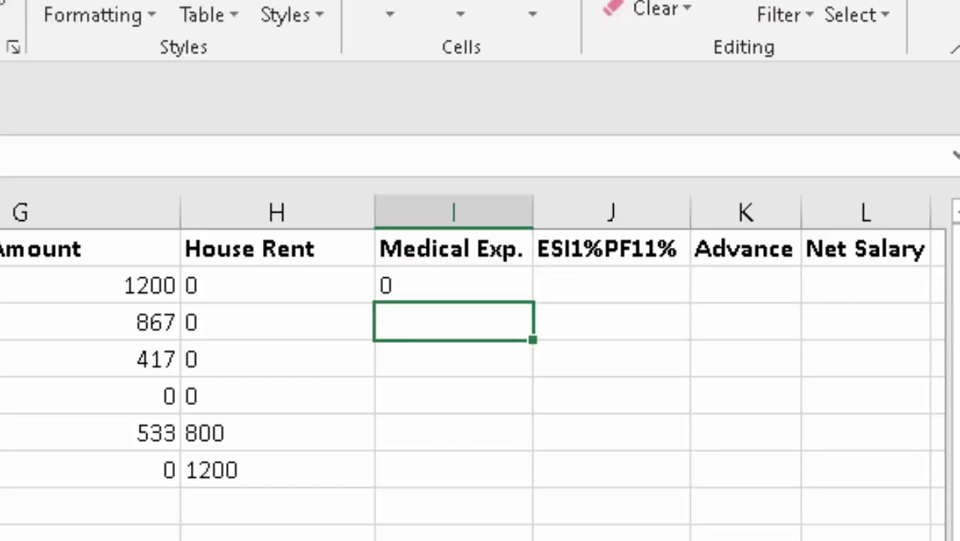
Copy the Medical Exp. formula from I2 down to I7.
left_click(482, 289)
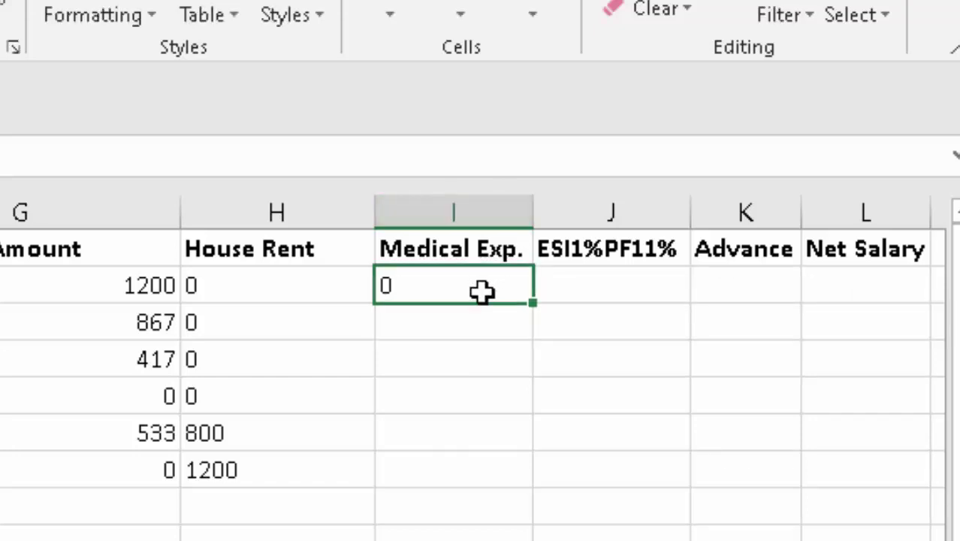
double_click(532, 305)
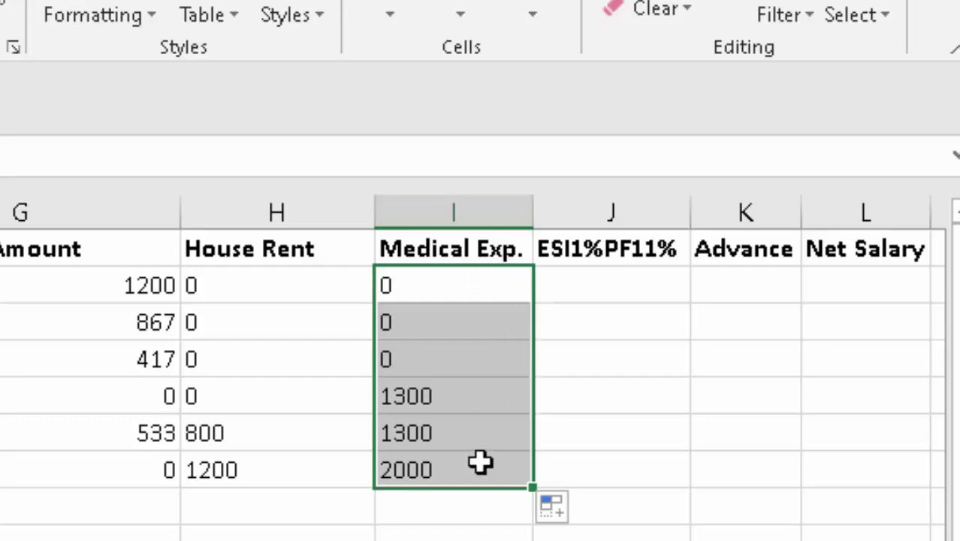
left_click(595, 287)
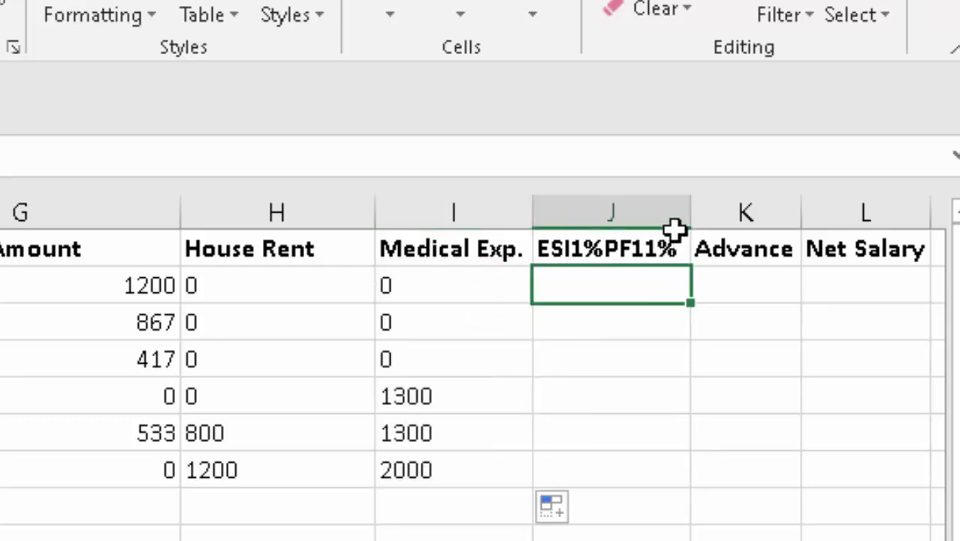
Widen column J and cut PF11% out of the ESI1%PF11% header in J1.
left_click_drag(690, 210, 728, 246)
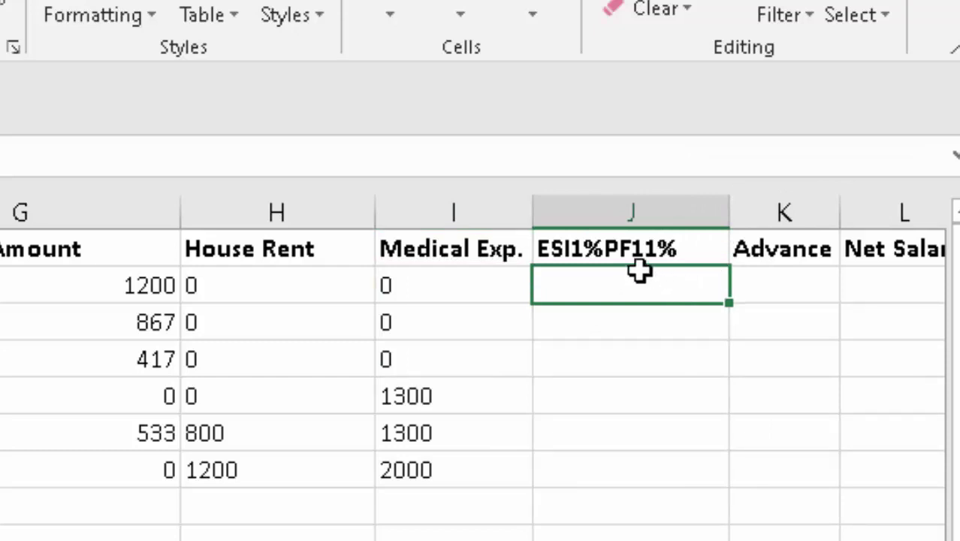
left_click(689, 250)
double_click(689, 249)
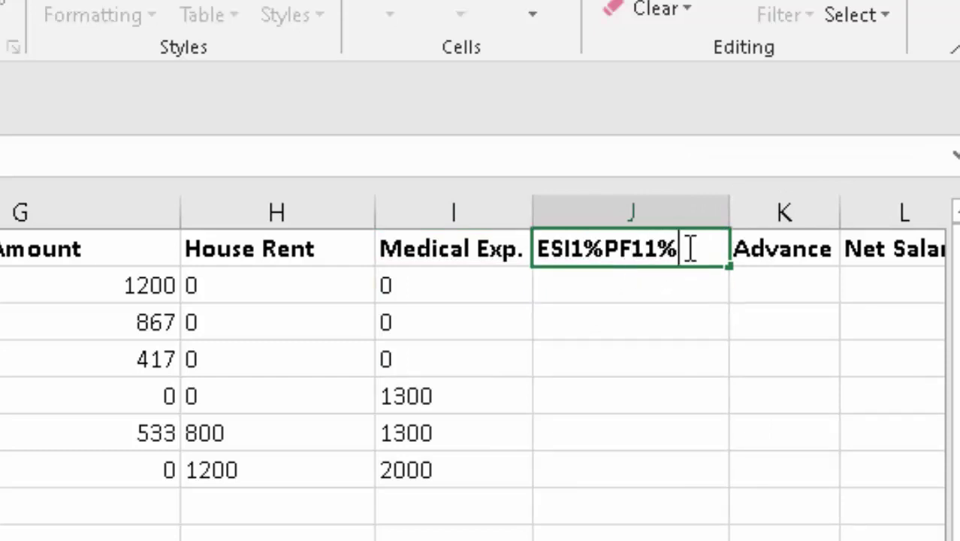
left_click_drag(689, 249, 608, 255)
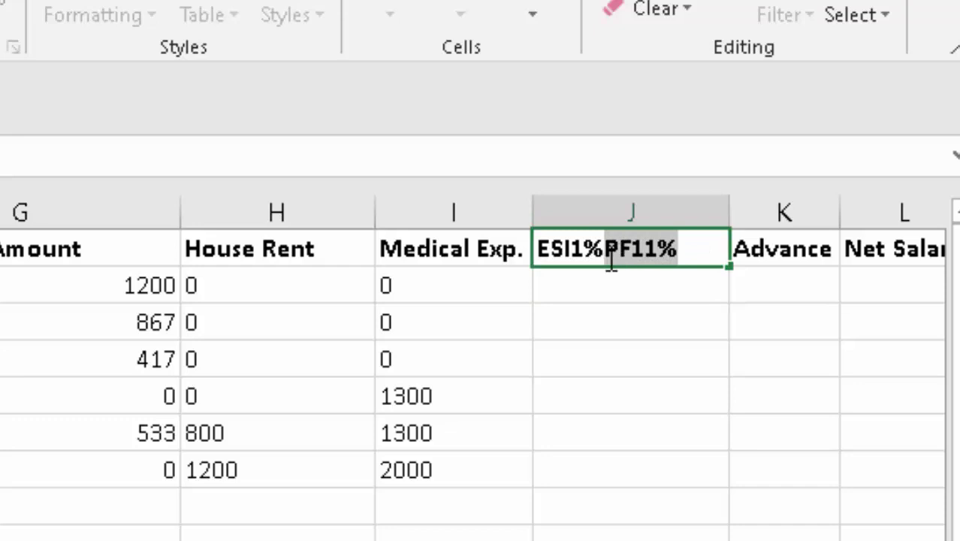
right_click(622, 260)
left_click(637, 278)
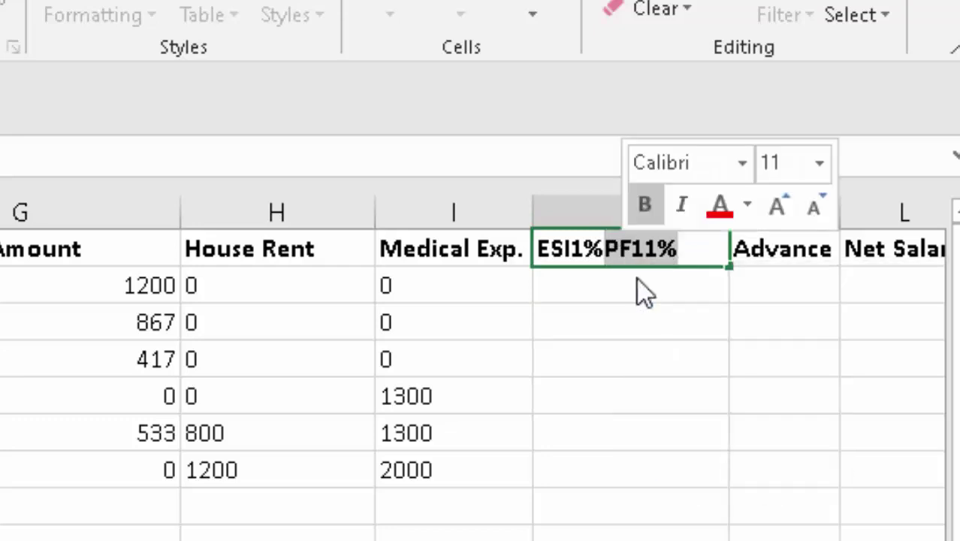
Insert a new column K and paste PF11% into K1.
right_click(747, 212)
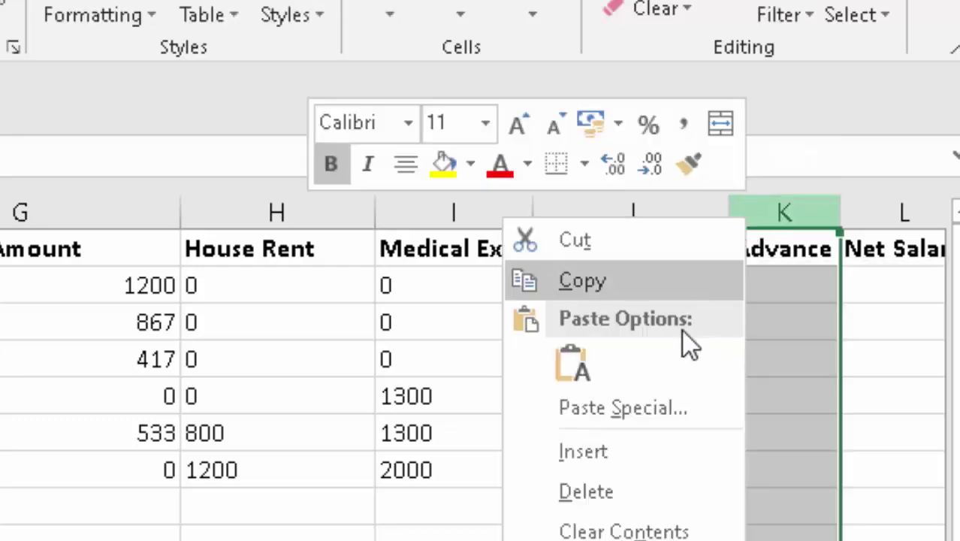
left_click(629, 467)
left_click(807, 250)
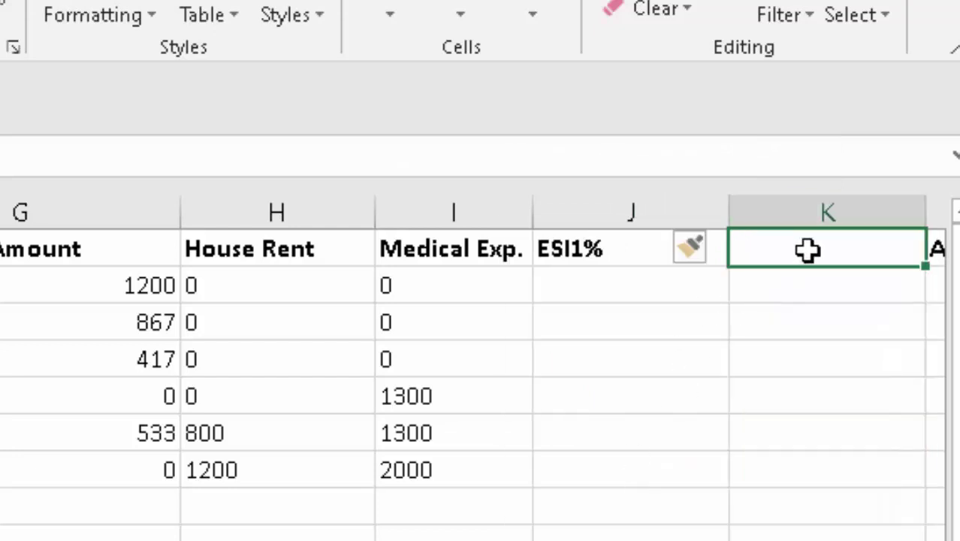
key("ctrl+v")
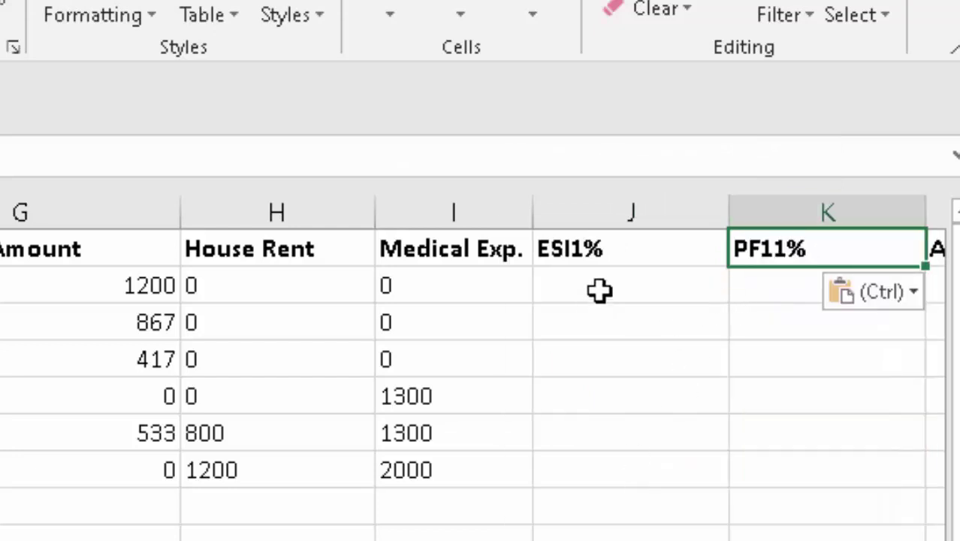
left_click(599, 290)
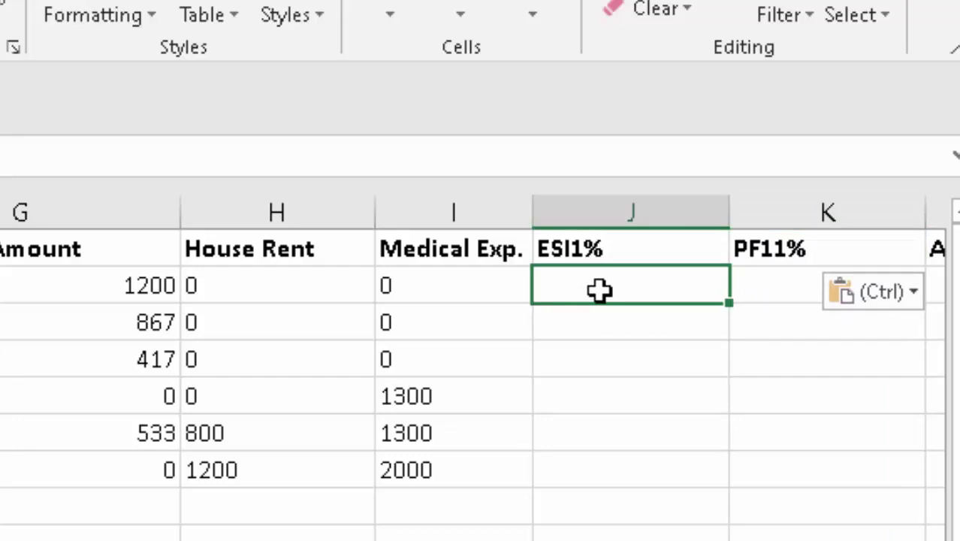
Enter =E2*1% in J2 and fill it down to J7, giving 116 in J2.
type("=")
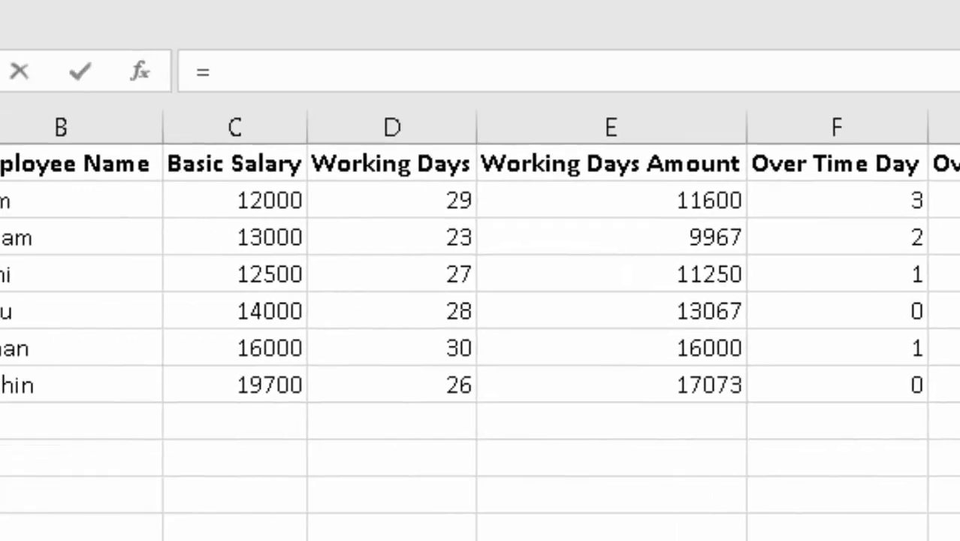
key("Escape")
left_click(586, 196)
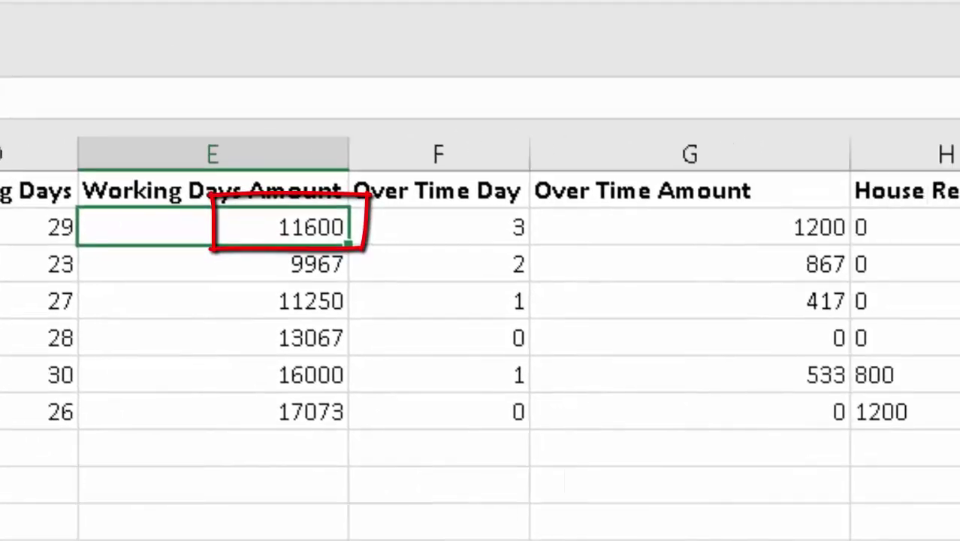
left_click(683, 257)
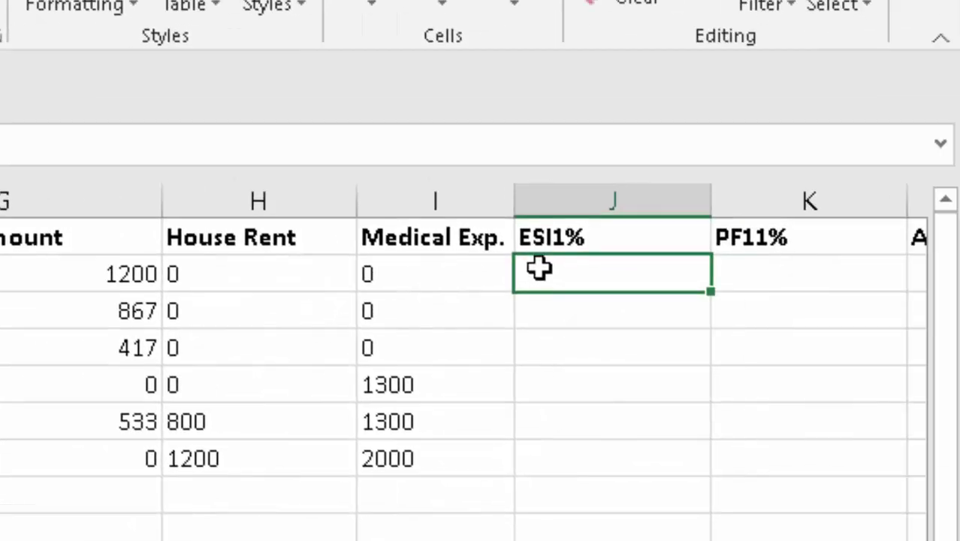
type("=")
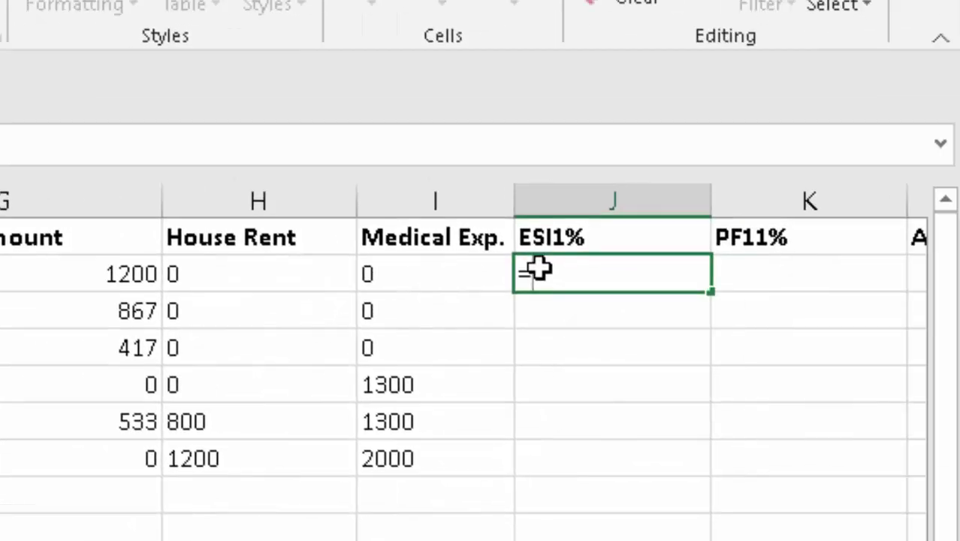
left_click(75, 178)
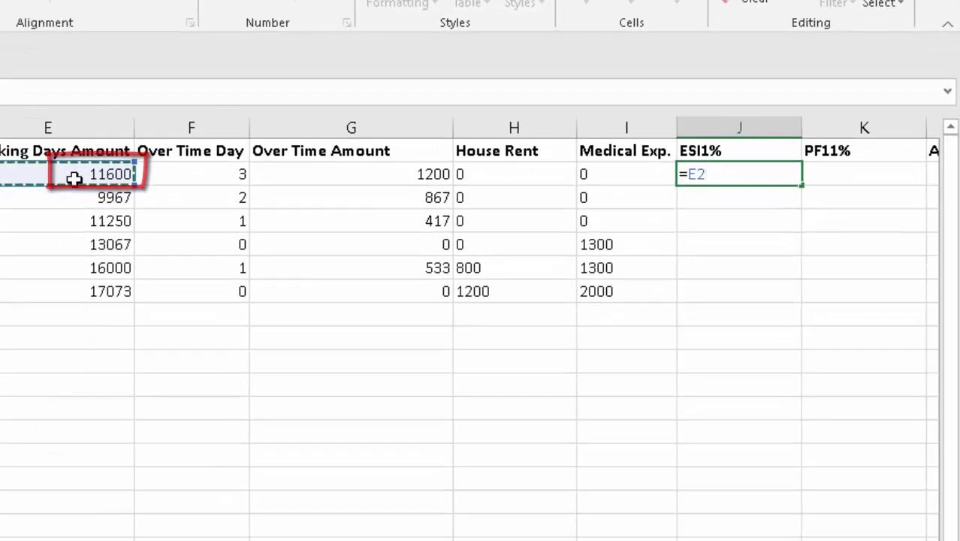
type("*")
type("1")
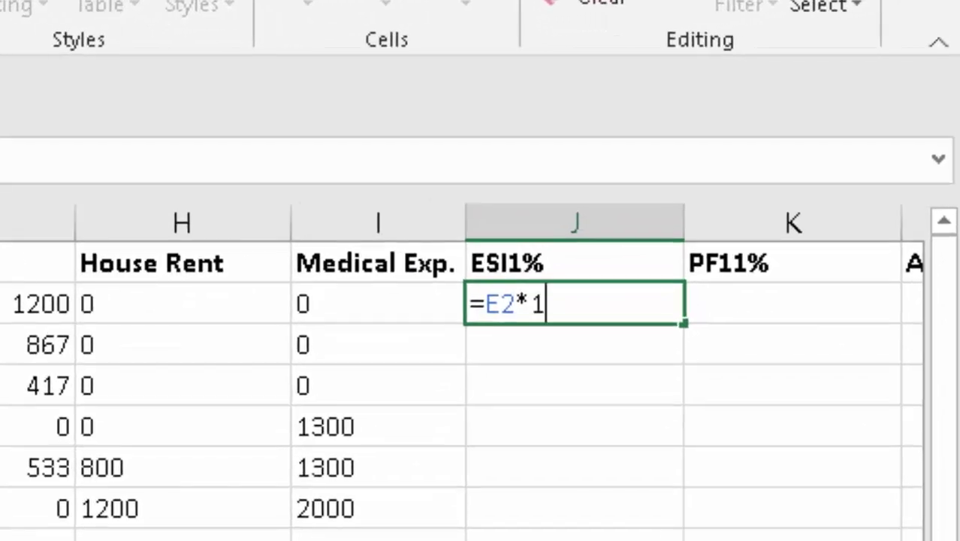
type("%")
key("Return")
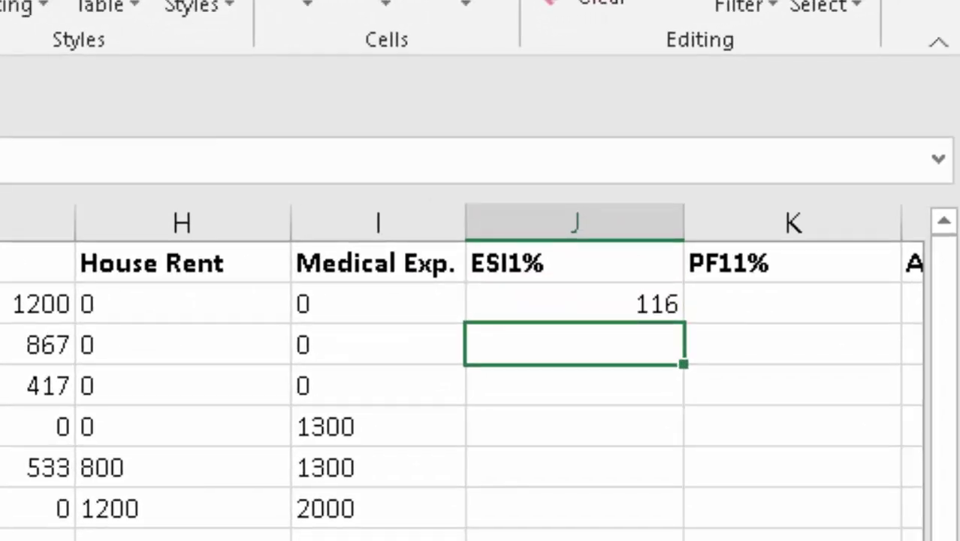
left_click(575, 302)
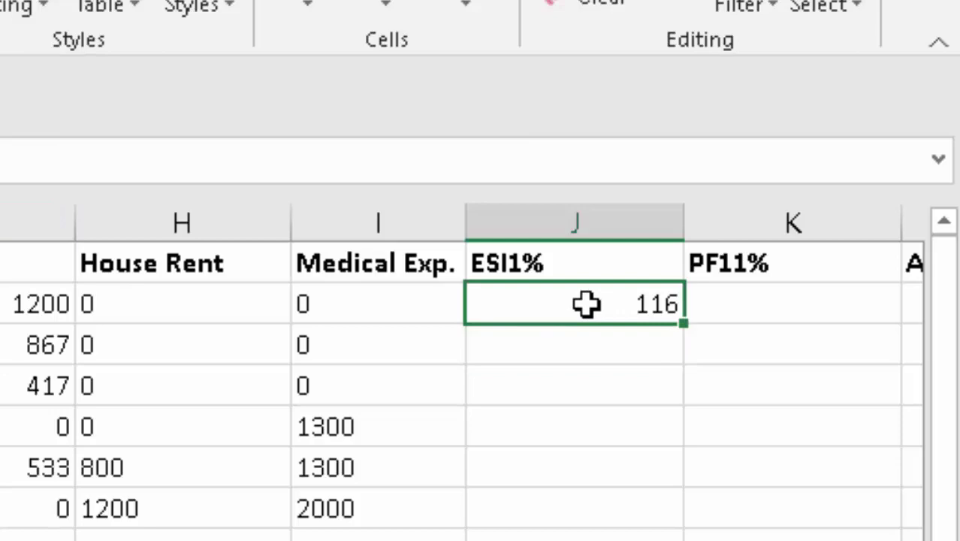
double_click(684, 322)
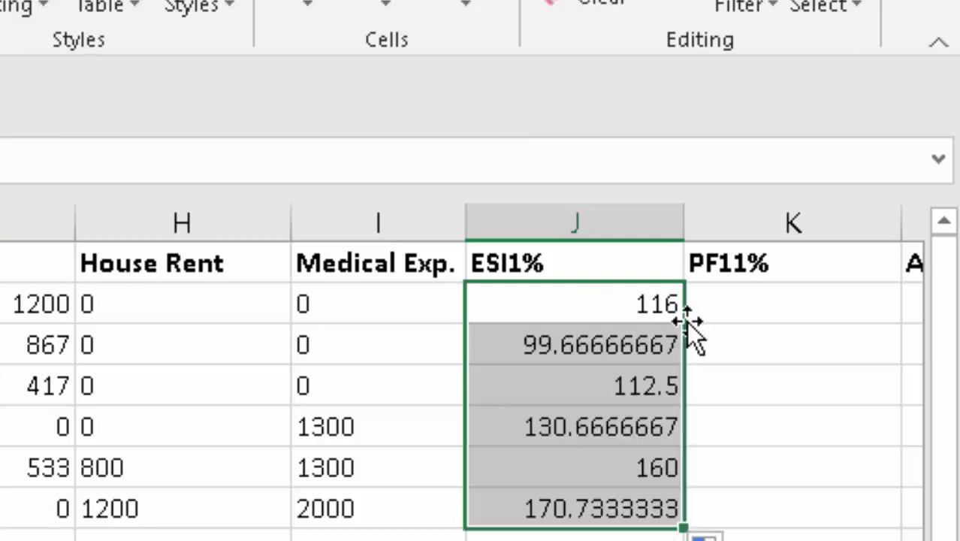
Remove decimals from the ESI values in J3 and J4, showing 100 and 113.
left_click(623, 346)
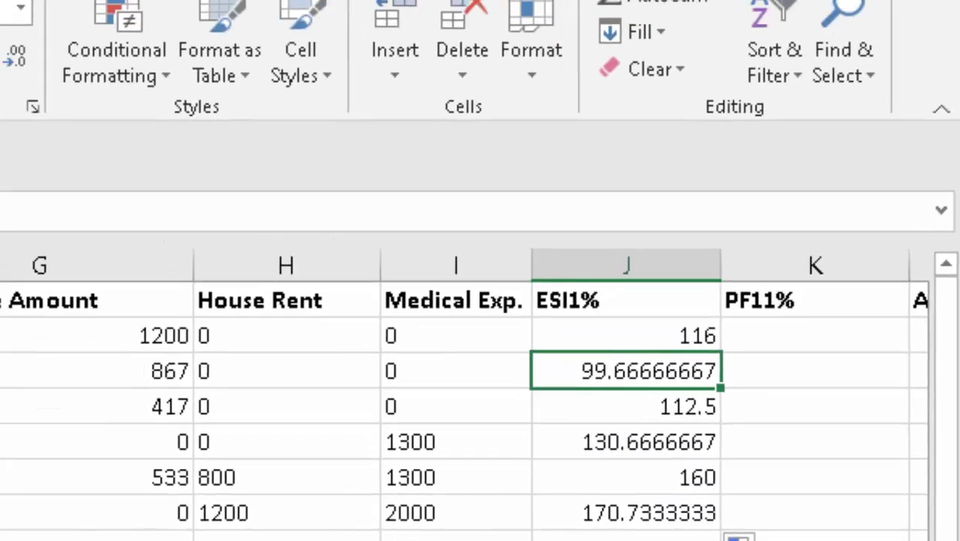
left_click(141, 127)
left_click(141, 127)
left_click(141, 127)
left_click(141, 127)
left_click(140, 127)
left_click(141, 127)
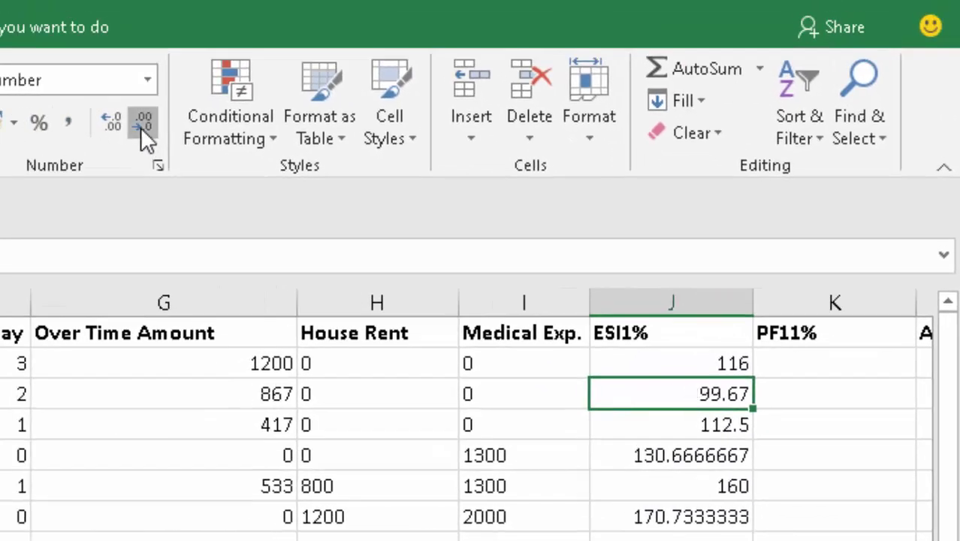
left_click(140, 127)
left_click(141, 127)
left_click(635, 421)
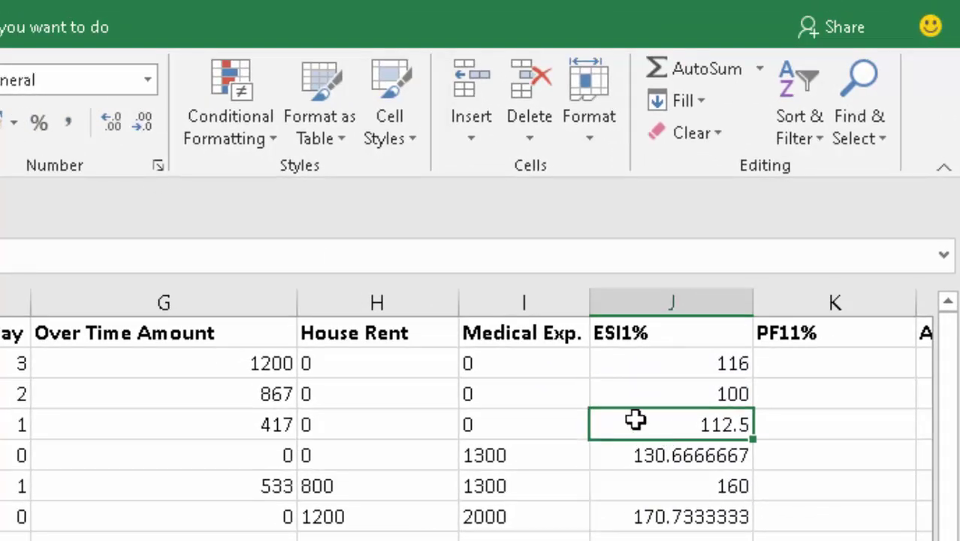
left_click(146, 128)
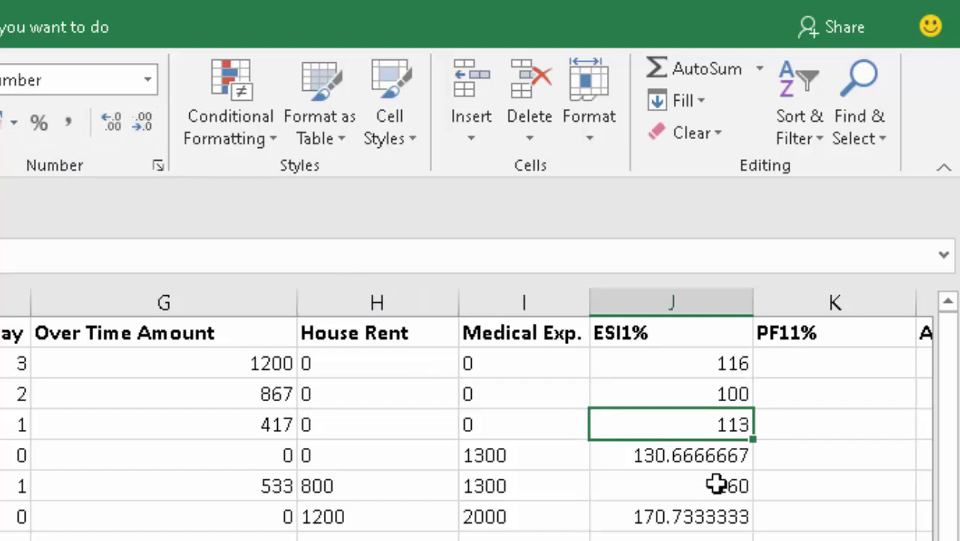
Remove decimals from the next two ESI values so they show 131 and 171.
left_click(712, 457)
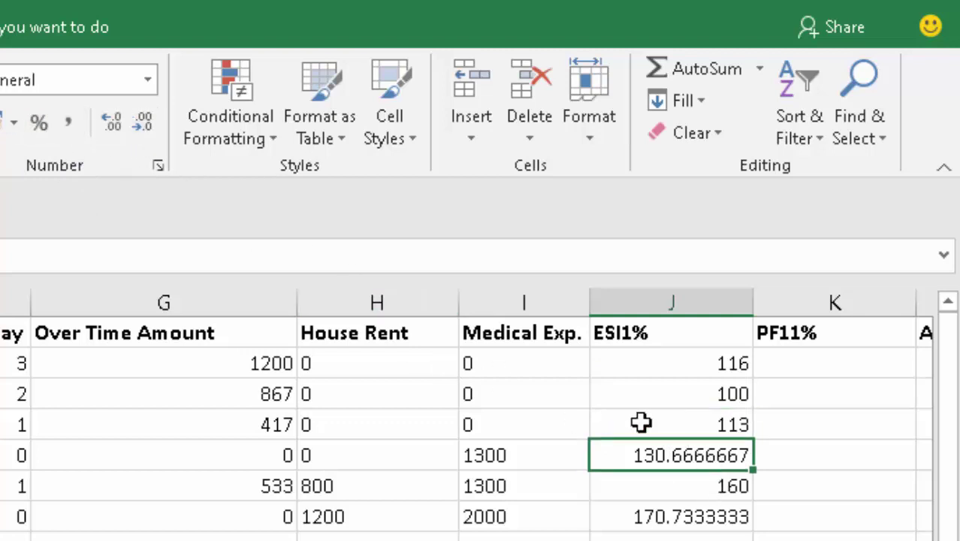
double_click(143, 124)
triple_click(143, 124)
double_click(143, 124)
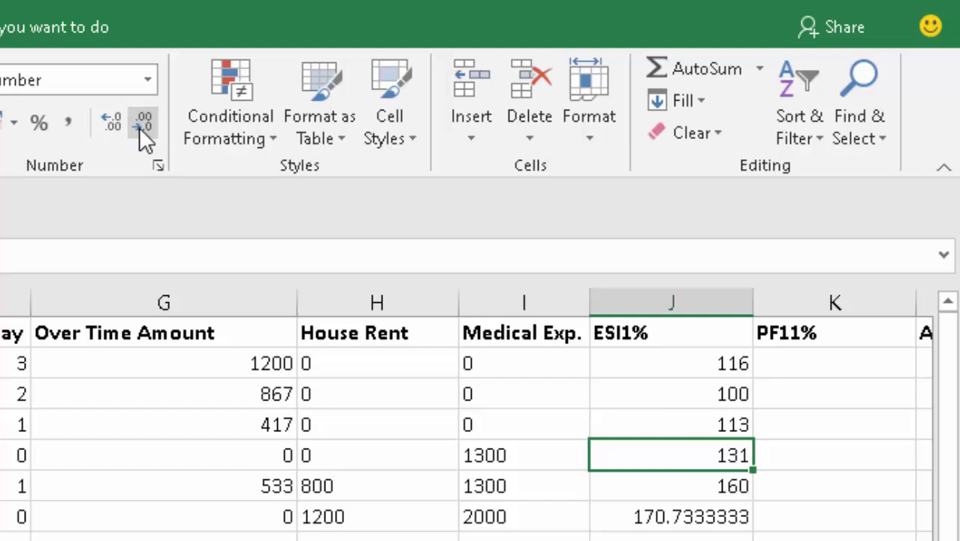
left_click(733, 517)
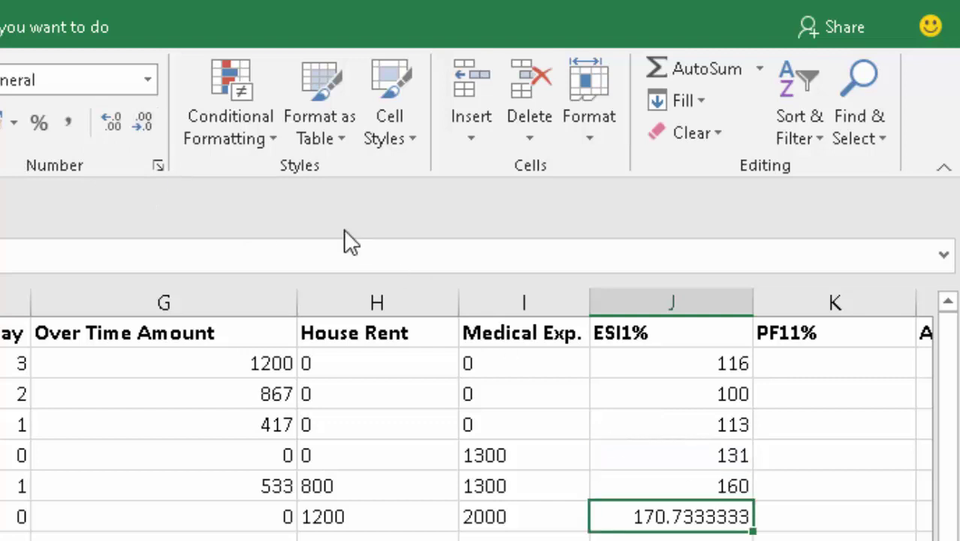
double_click(143, 133)
triple_click(144, 133)
double_click(144, 133)
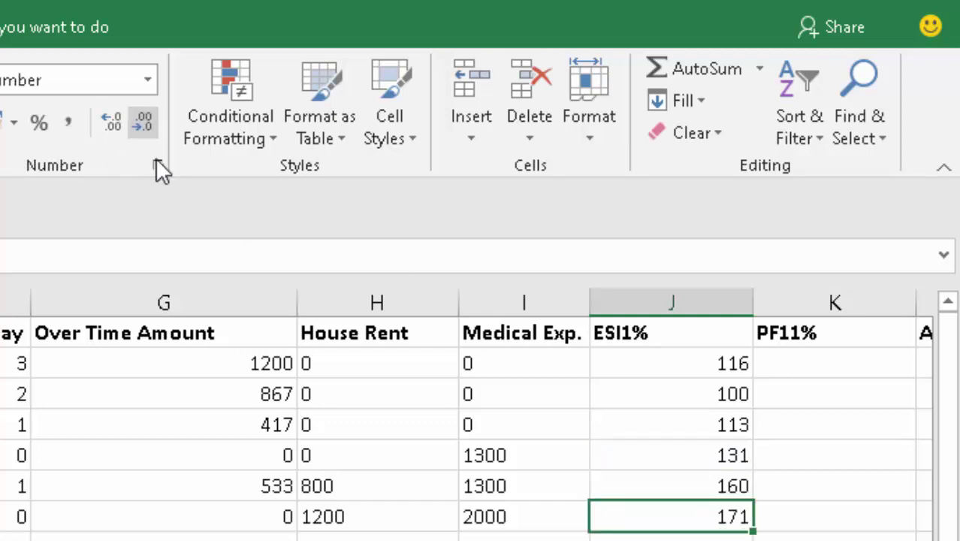
left_click(808, 368)
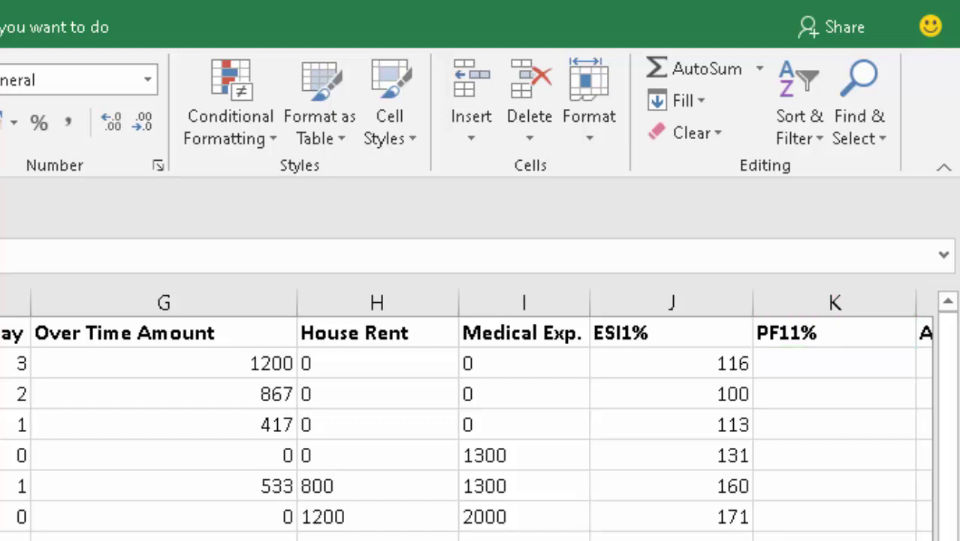
Enter =E2*11% in K2 and fill it down the PF11% column.
left_click(834, 362)
type("=")
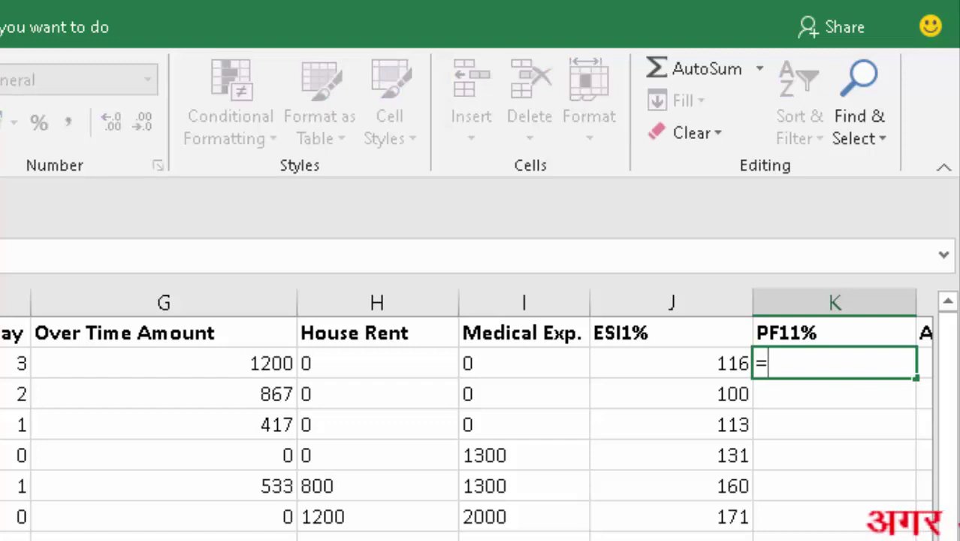
type("E2")
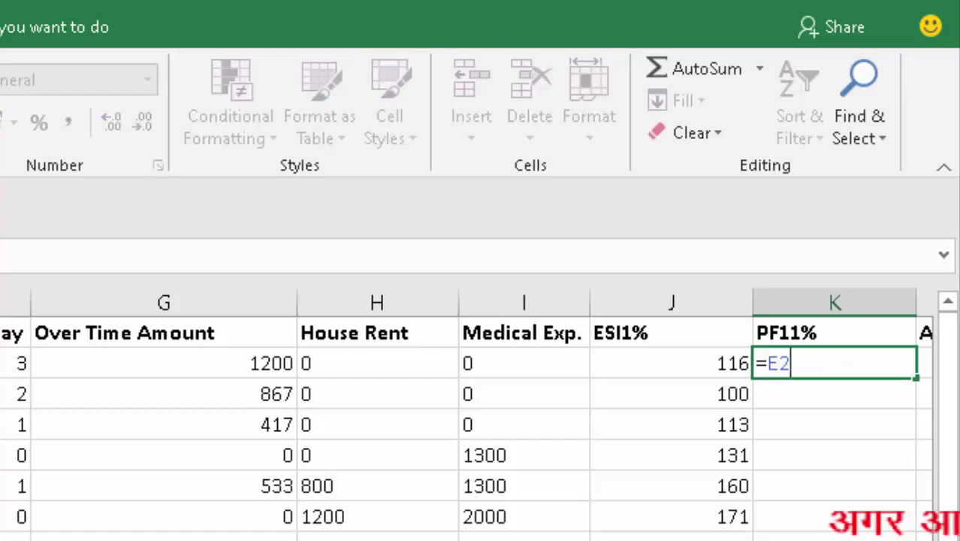
type("*11")
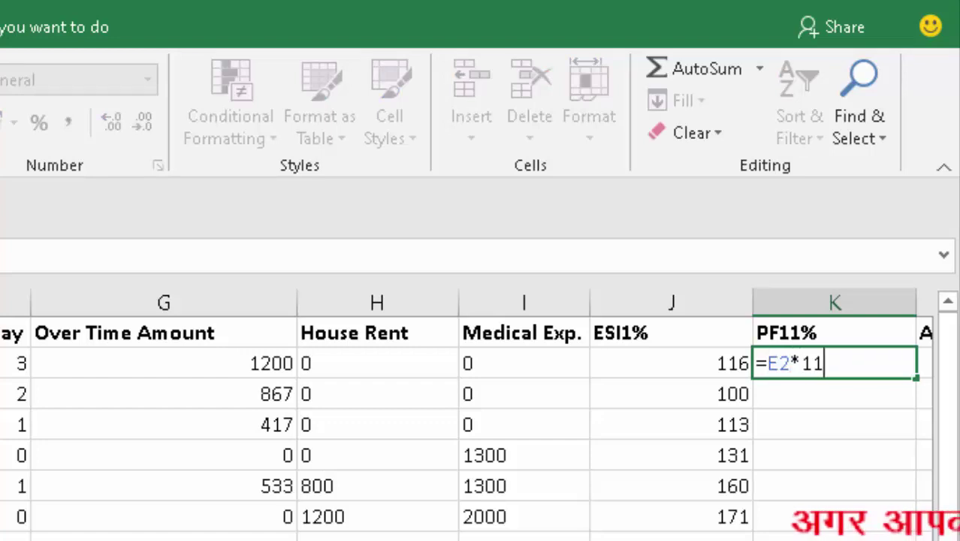
type("%")
key("Return")
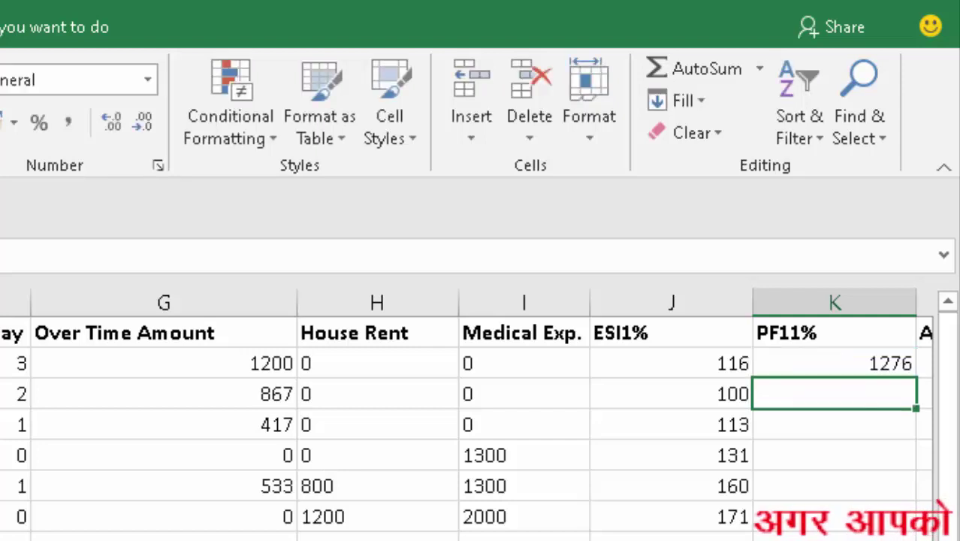
left_click(877, 367)
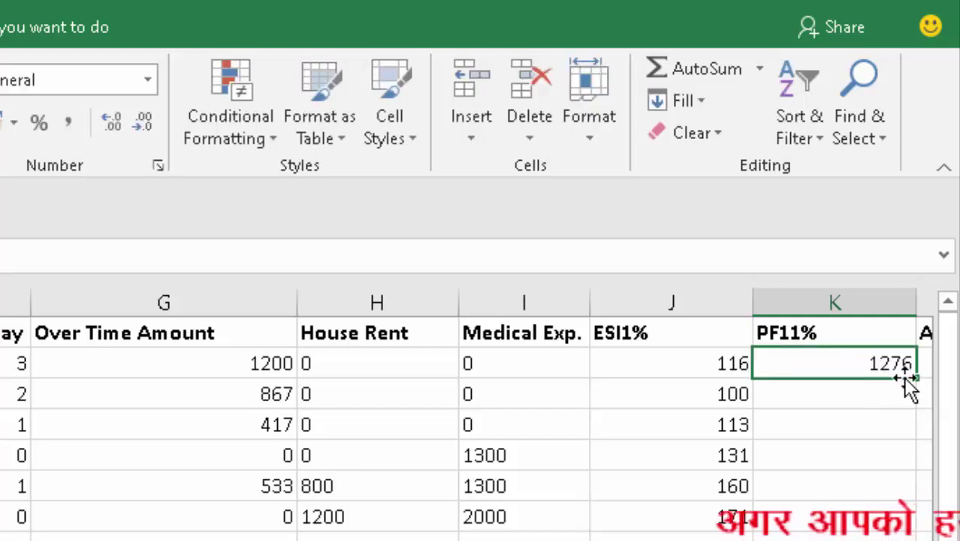
double_click(913, 380)
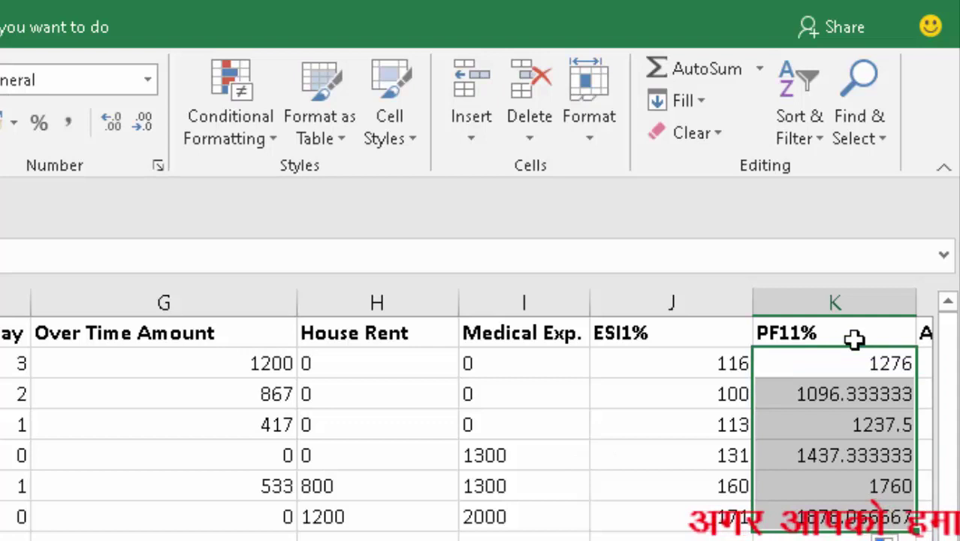
Remove decimal places from the PF value in K3.
left_click(853, 399)
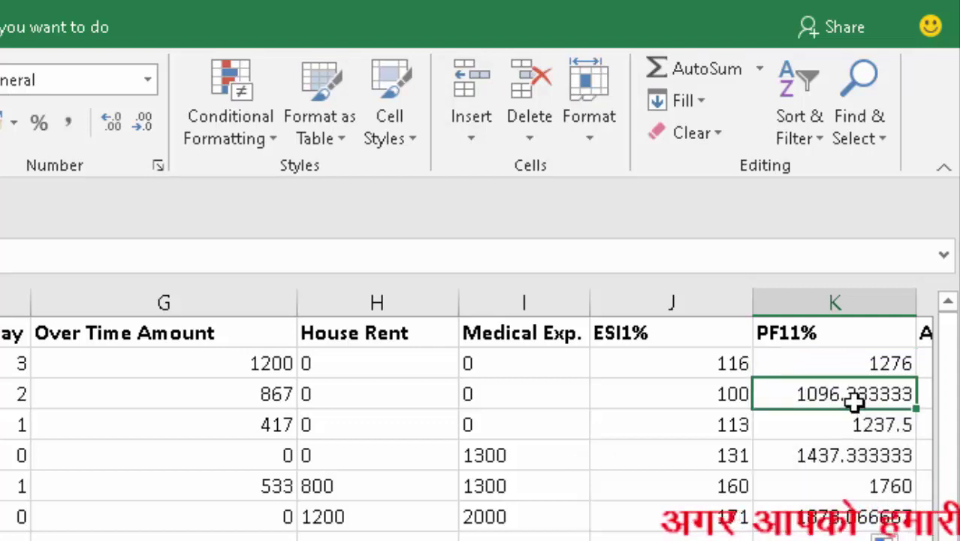
left_click(137, 121)
left_click(138, 121)
left_click(138, 121)
left_click(138, 121)
left_click(137, 120)
left_click(137, 121)
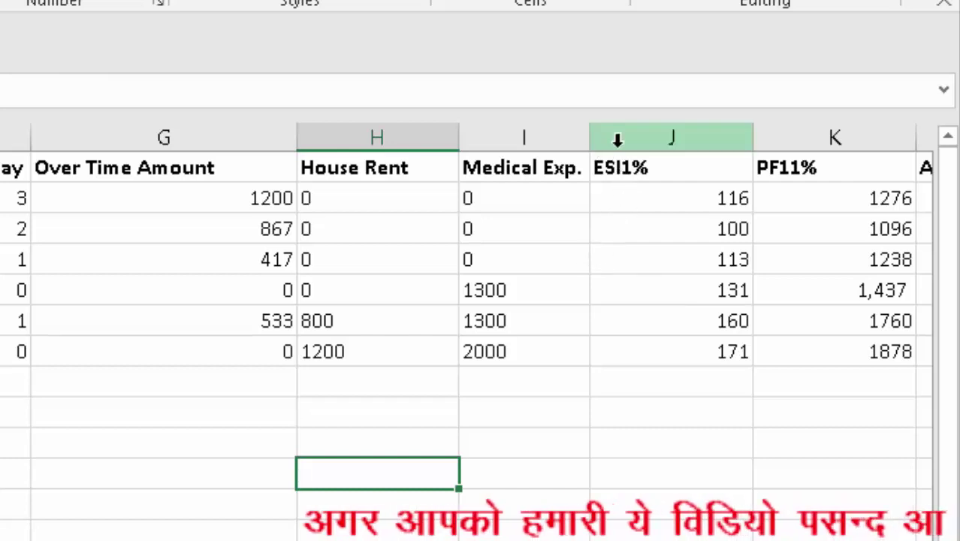
Insert a new column J before ESI1% headed 'Gross Salary'.
left_click(617, 143)
right_click(618, 149)
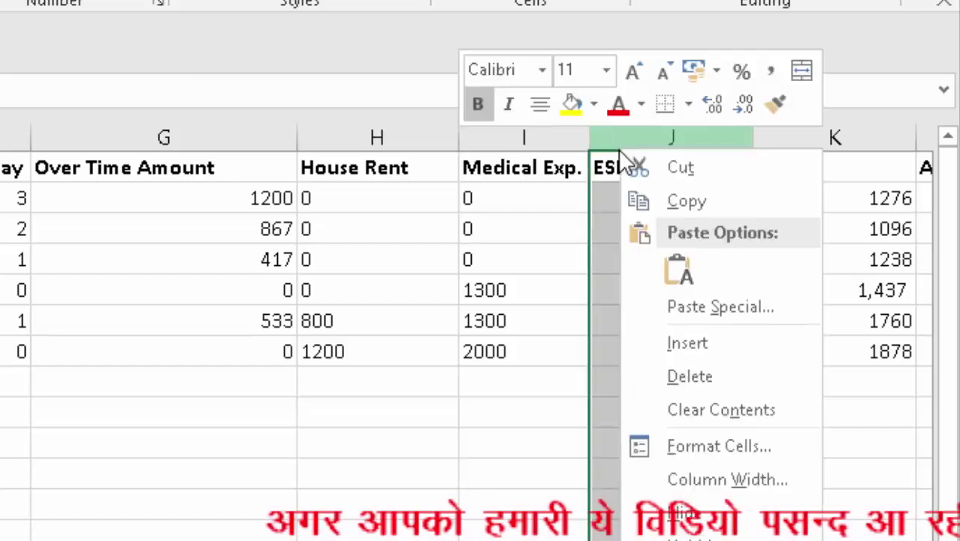
left_click(625, 347)
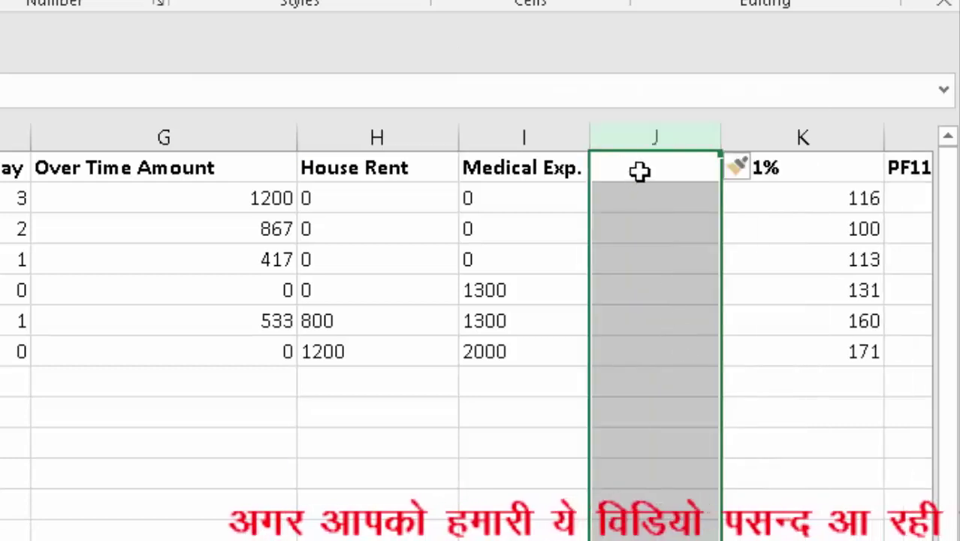
left_click(639, 171)
type("G")
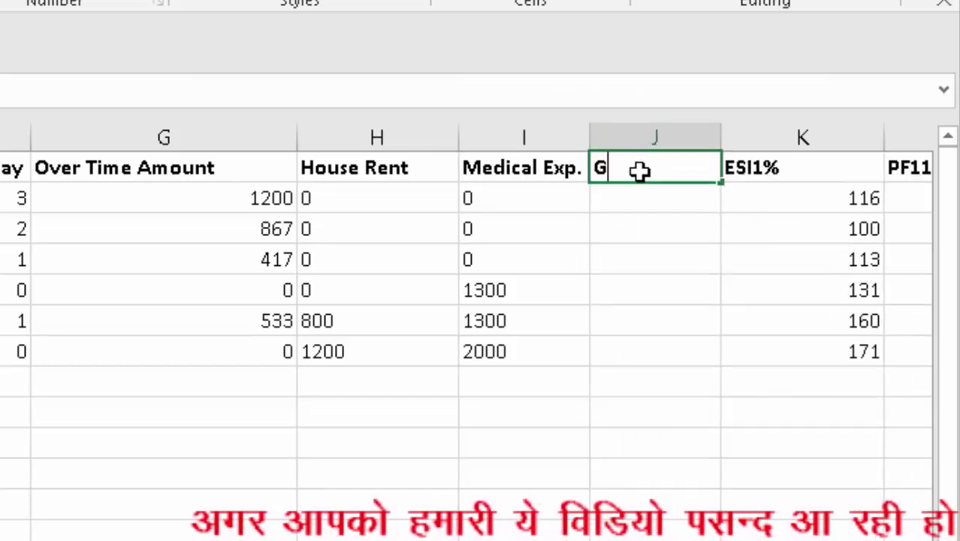
type("ros")
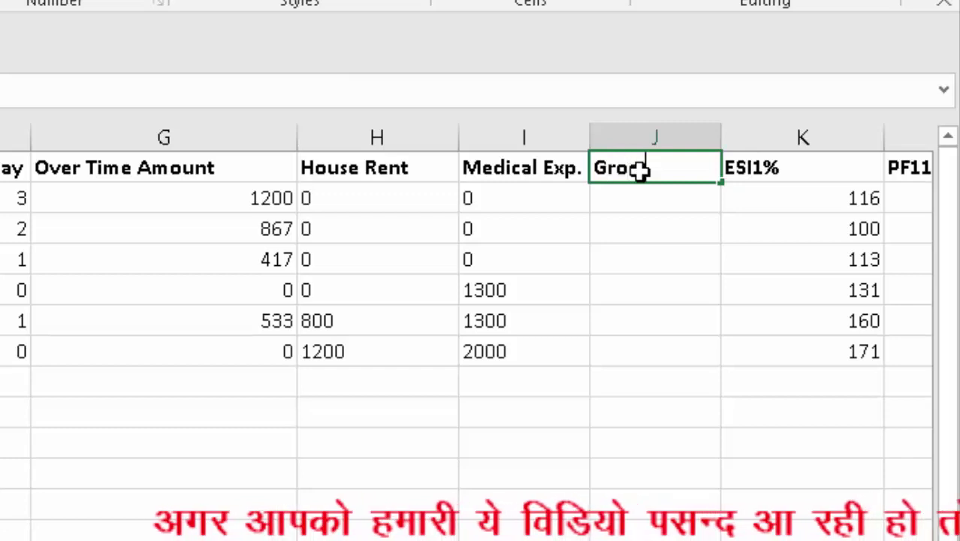
type("s Sal")
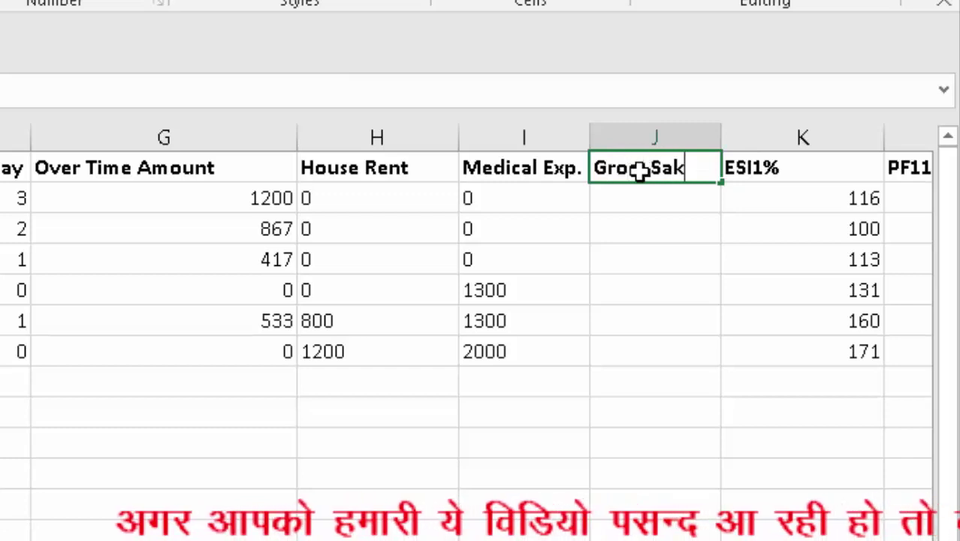
key("BackSpace")
type("lary")
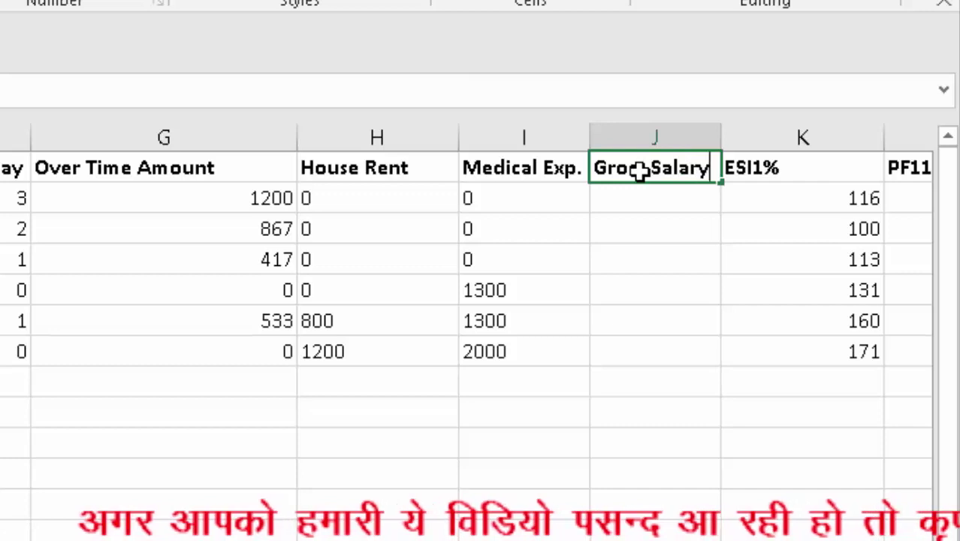
key("Return")
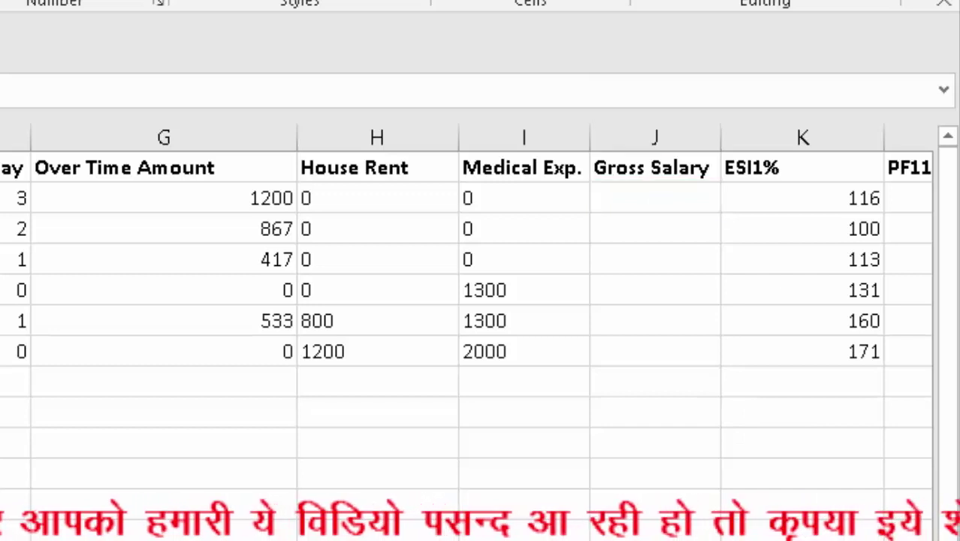
Enter =E2+G2+H2+I2 in J2 to total the gross salary.
double_click(632, 201)
type("=")
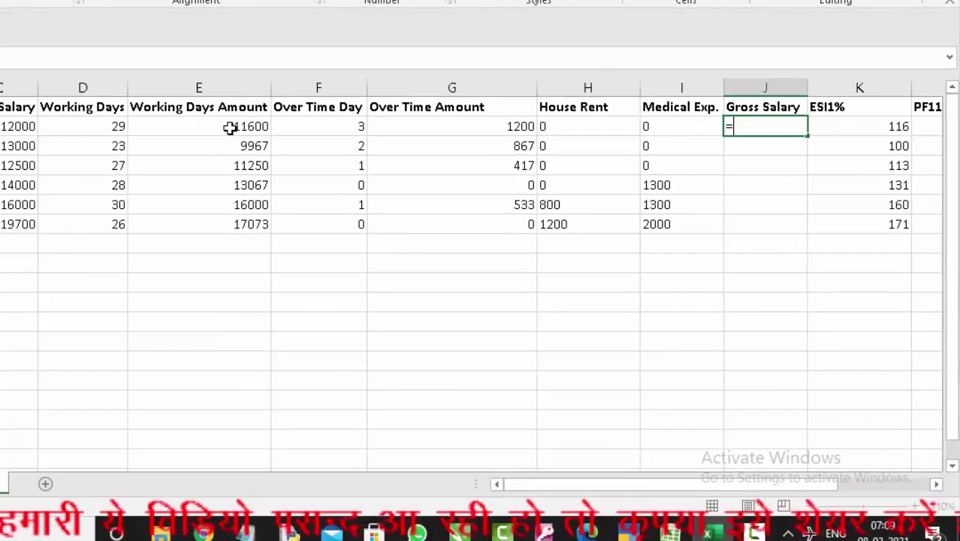
left_click(230, 127)
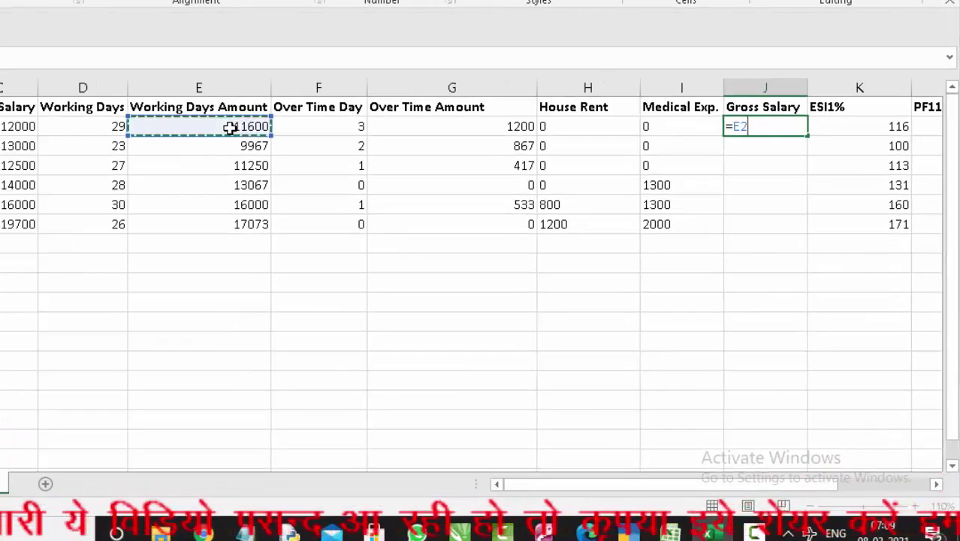
type("+")
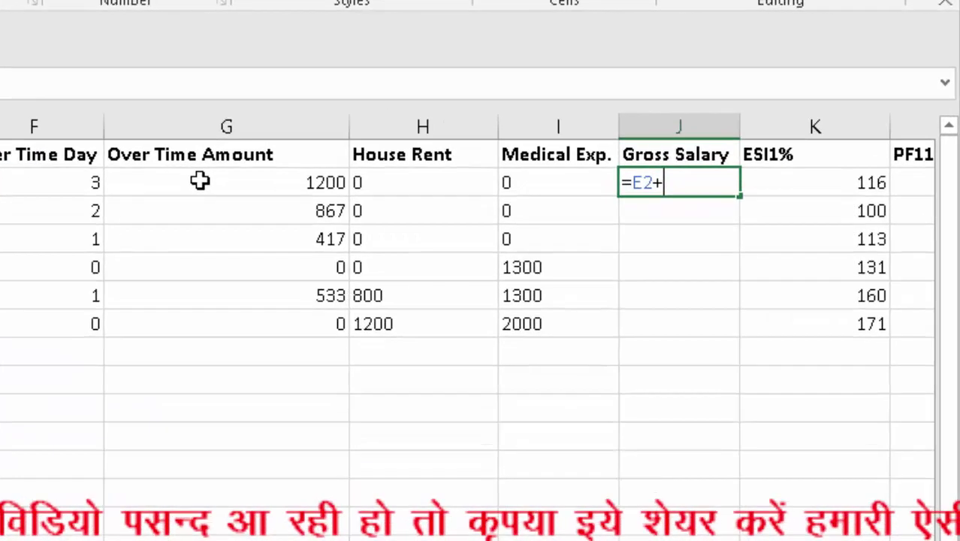
left_click(431, 128)
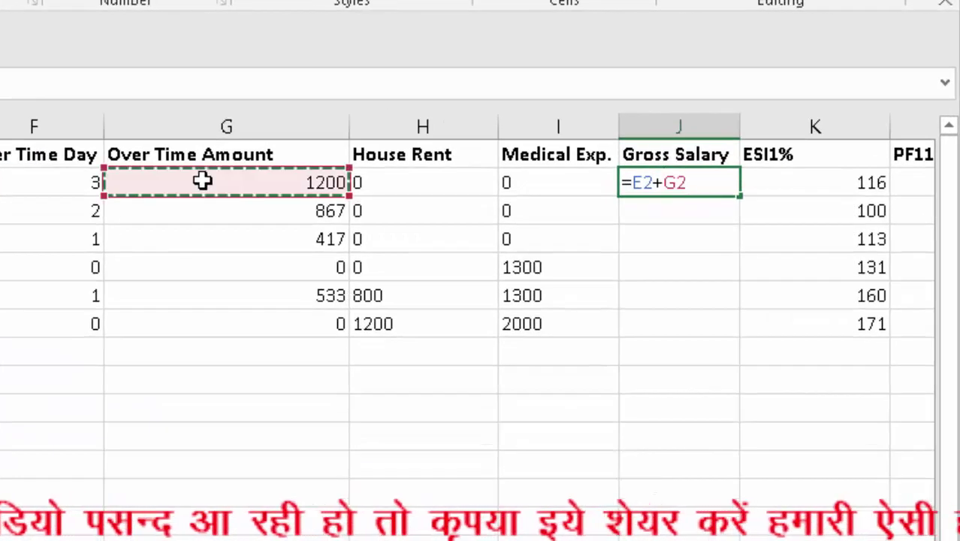
type("+")
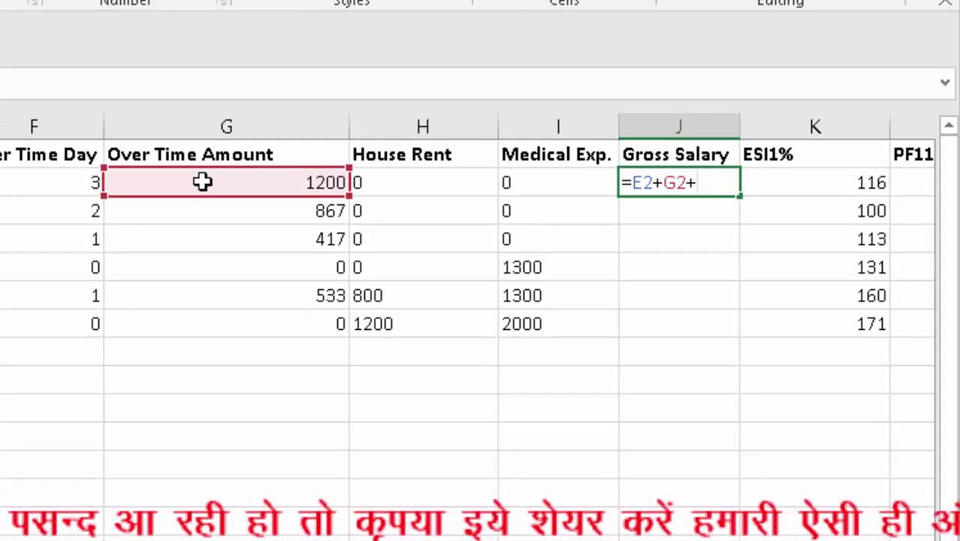
left_click(385, 182)
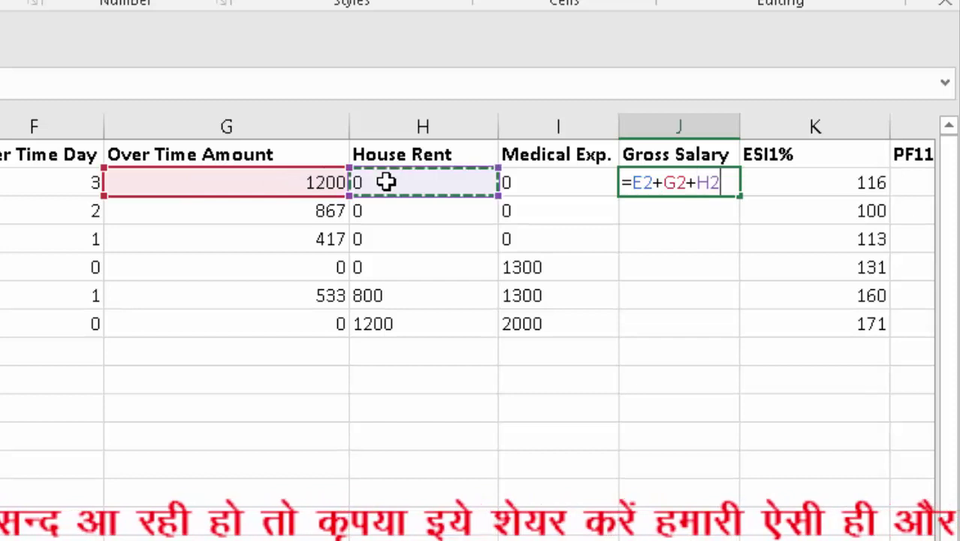
type("+")
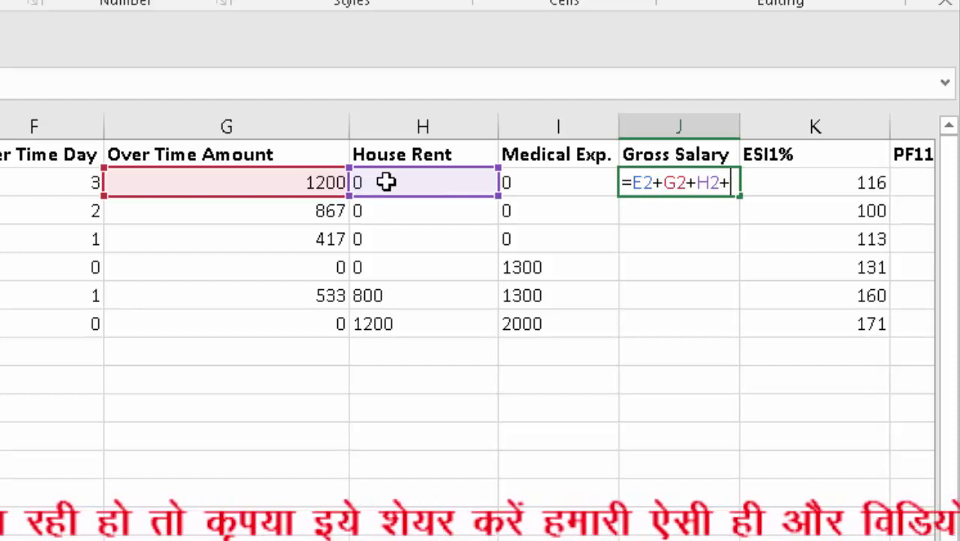
left_click(546, 185)
key("Return")
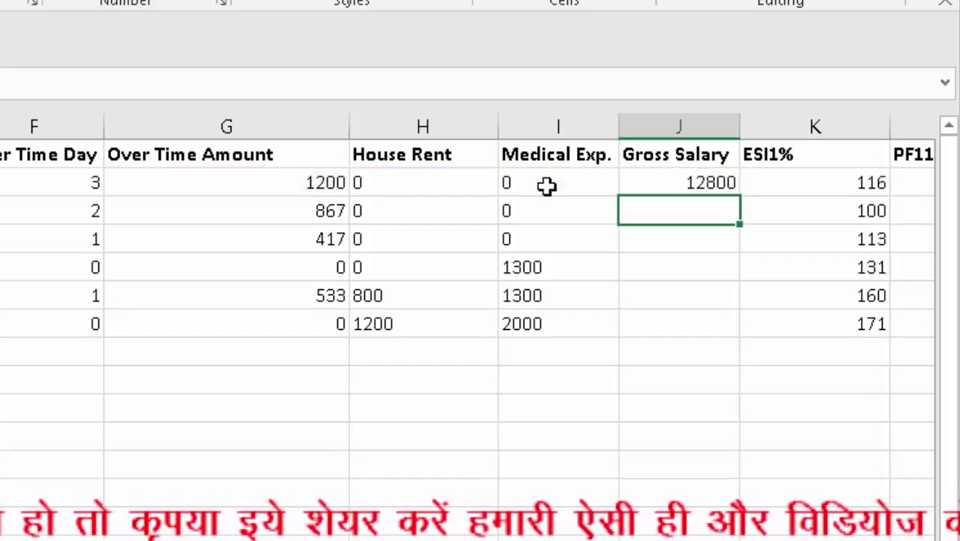
Fill the Gross Salary formula down to all employees and drop decimals to whole numbers.
left_click(690, 185)
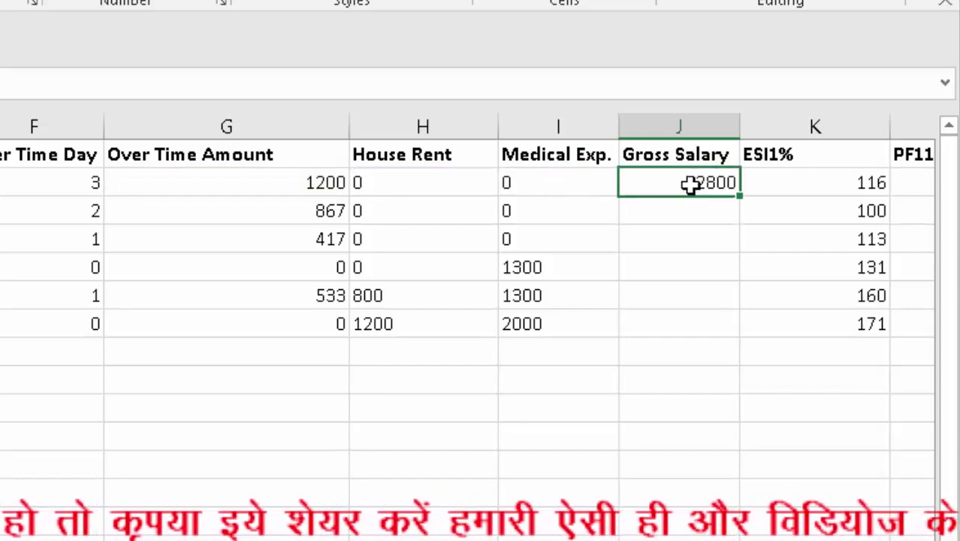
double_click(739, 196)
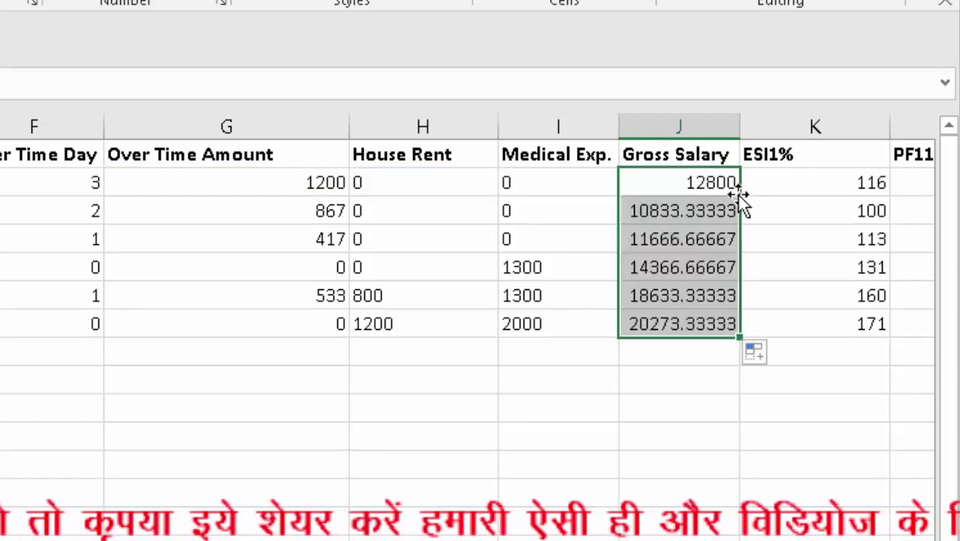
left_click(692, 214)
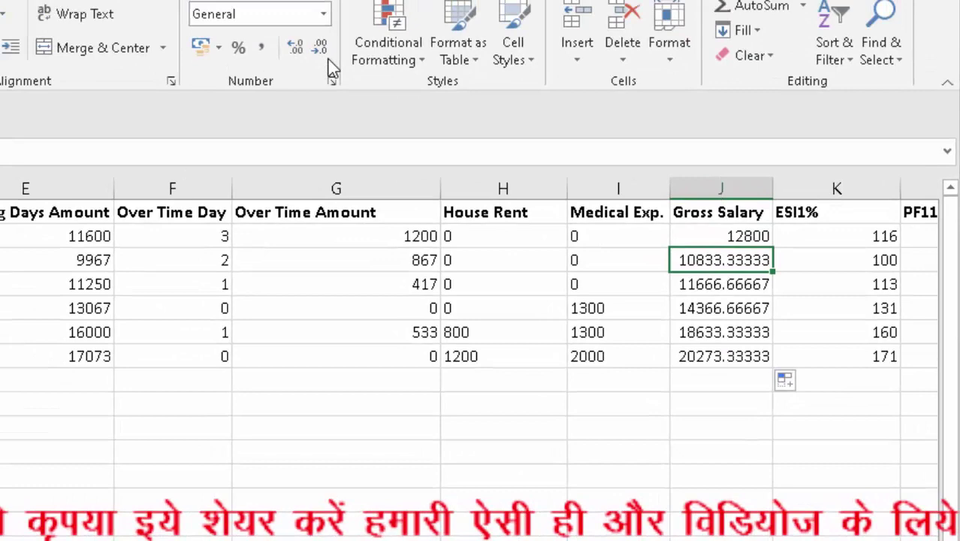
left_click(333, 59)
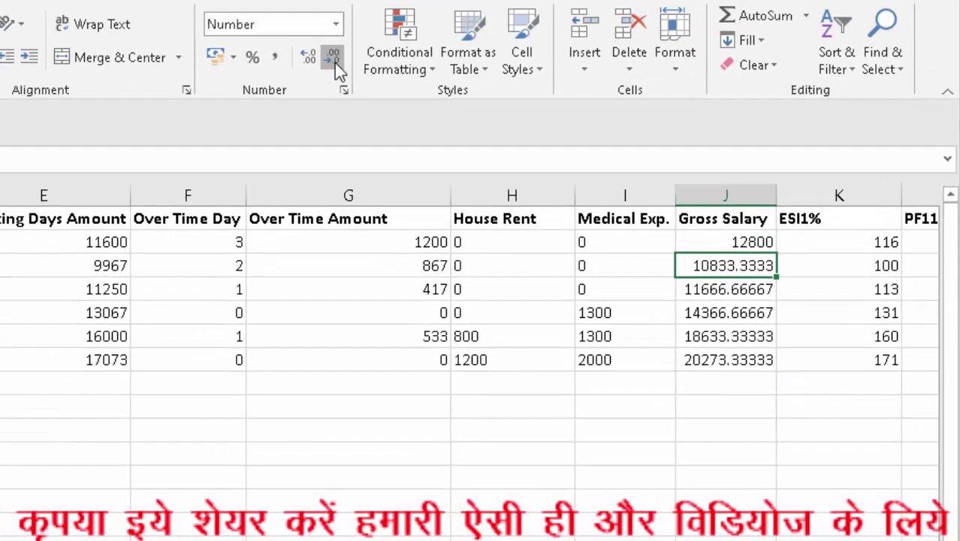
triple_click(334, 62)
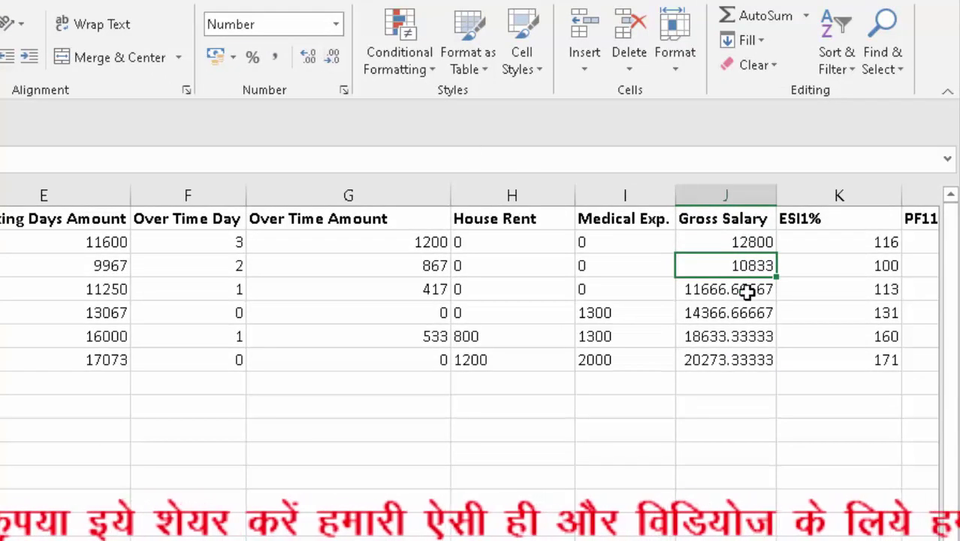
left_click(745, 291)
left_click(328, 60)
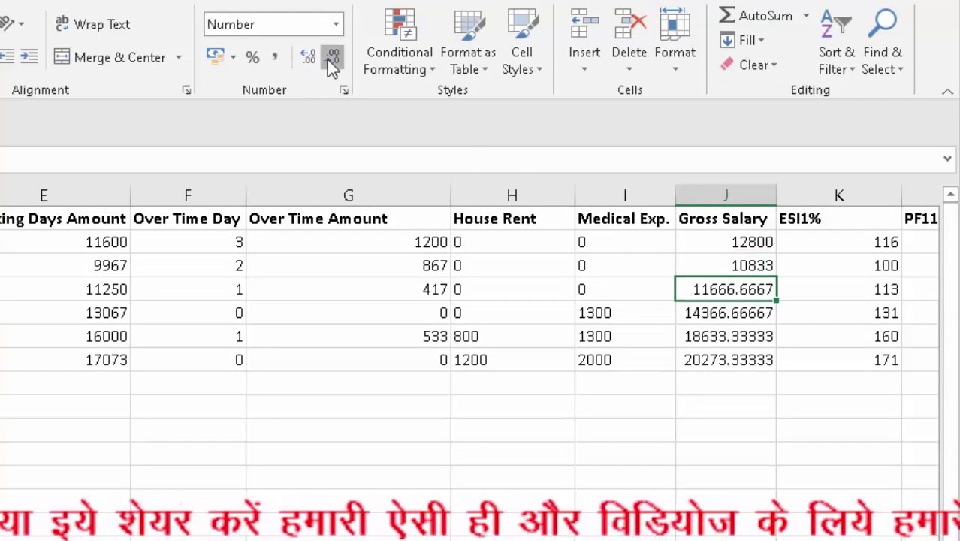
triple_click(328, 60)
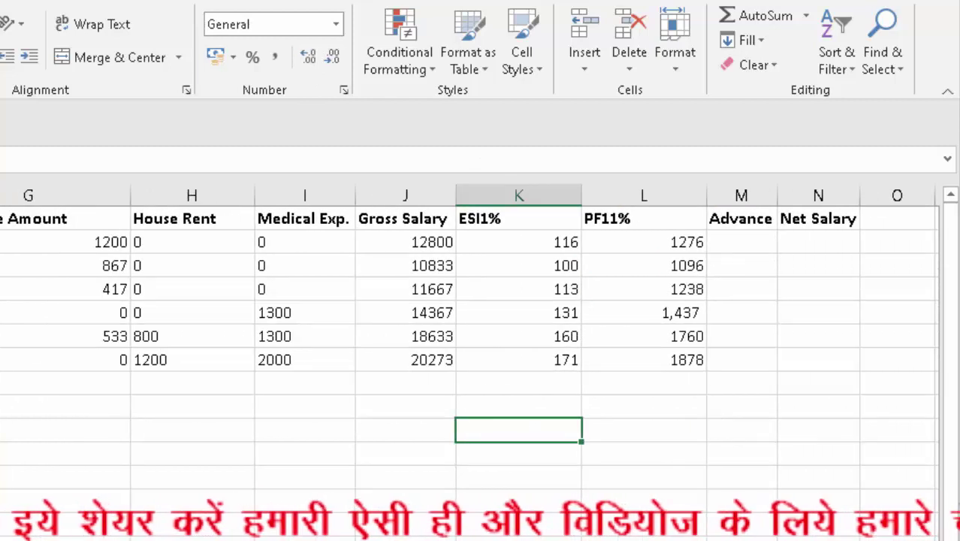
left_click_drag(777, 195, 781, 197)
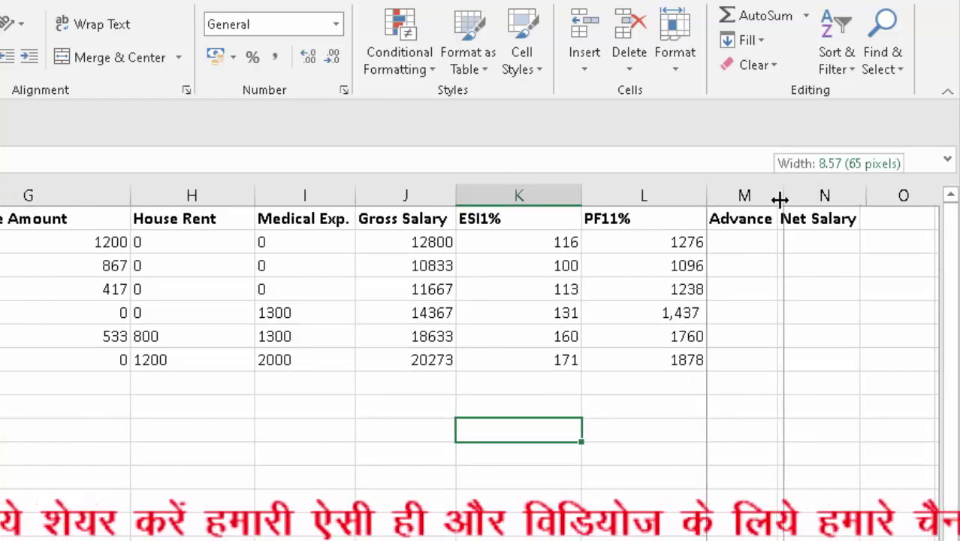
Enter Advance amounts 1000, 2000 and 500 for the first three employees.
left_click(733, 241)
type("1000")
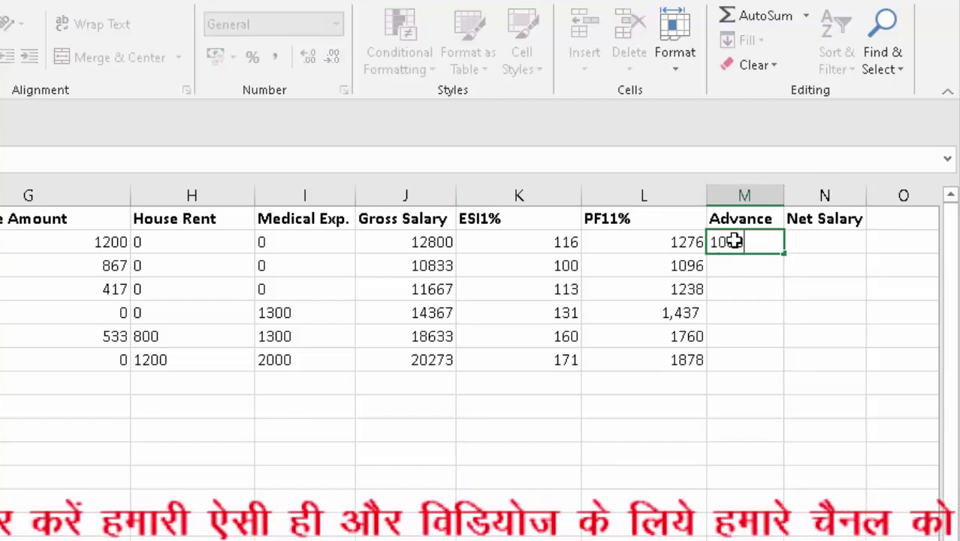
key("Return")
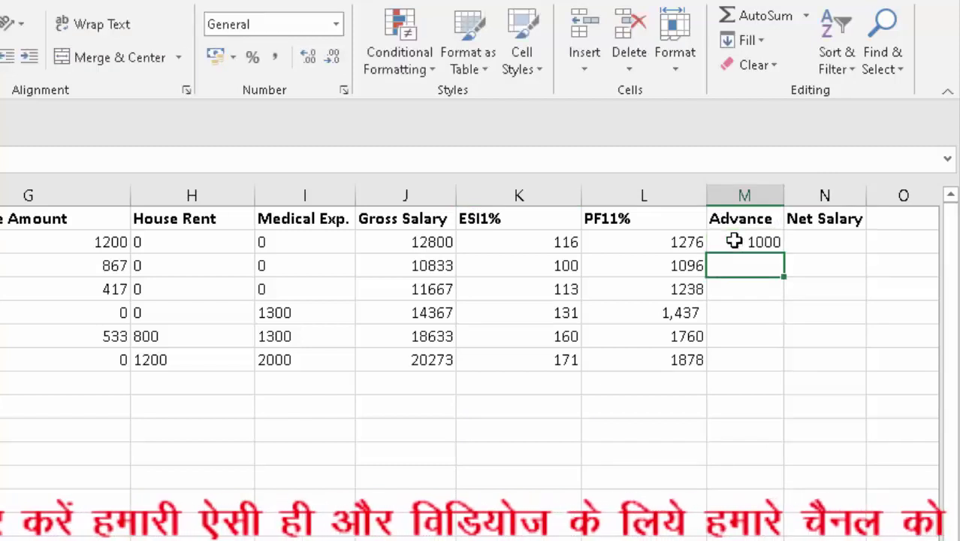
type("2000")
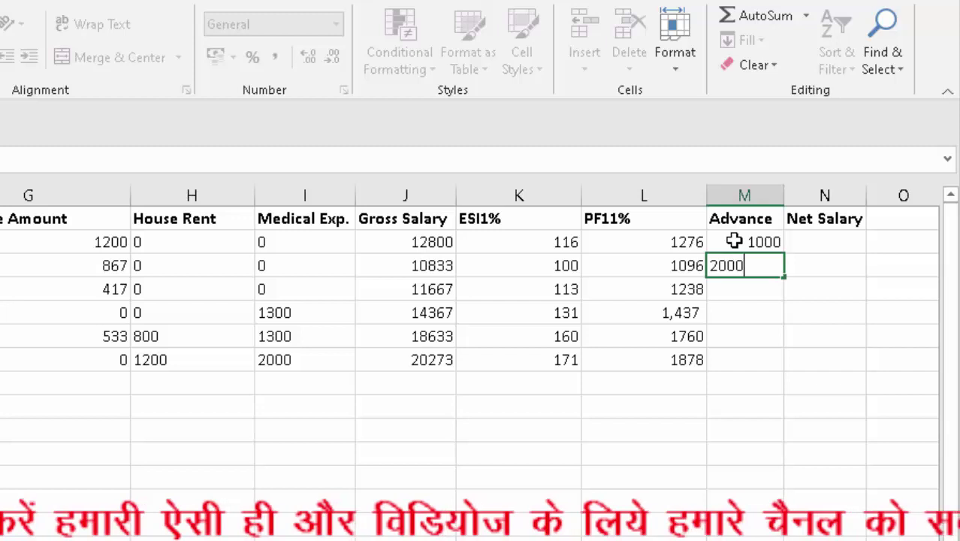
key("Return")
type("500")
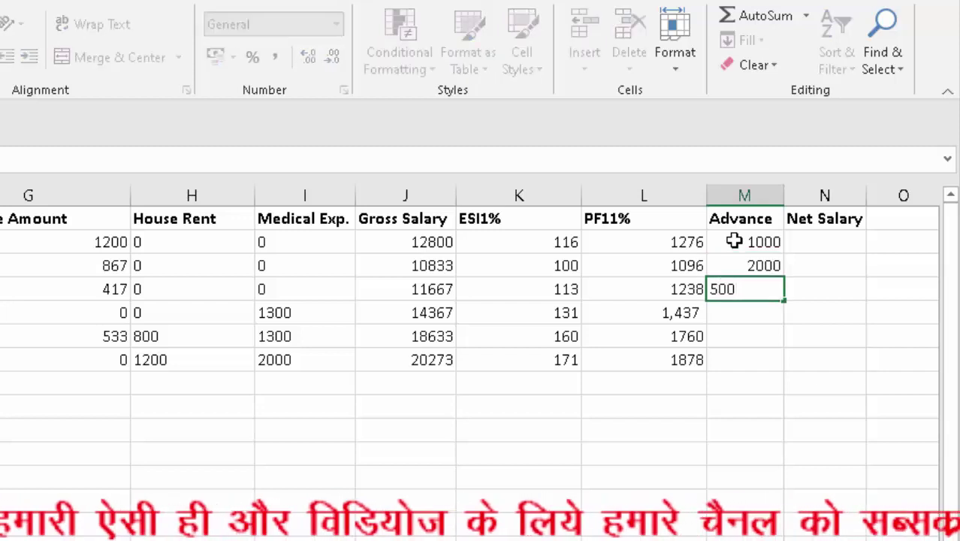
key("Return")
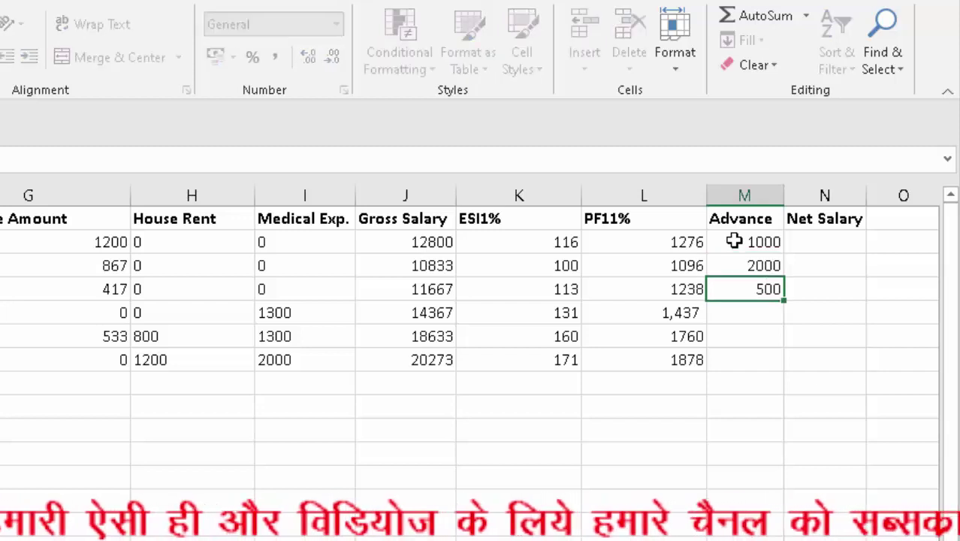
Enter Advances 0, 100 and 0 for the remaining employees and widen the Net Salary column.
type("0")
key("Return")
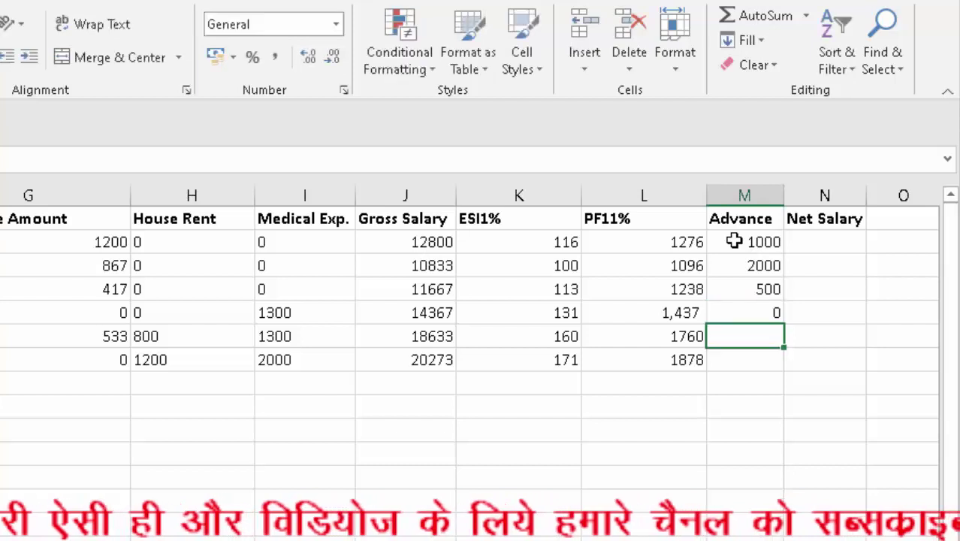
type("100")
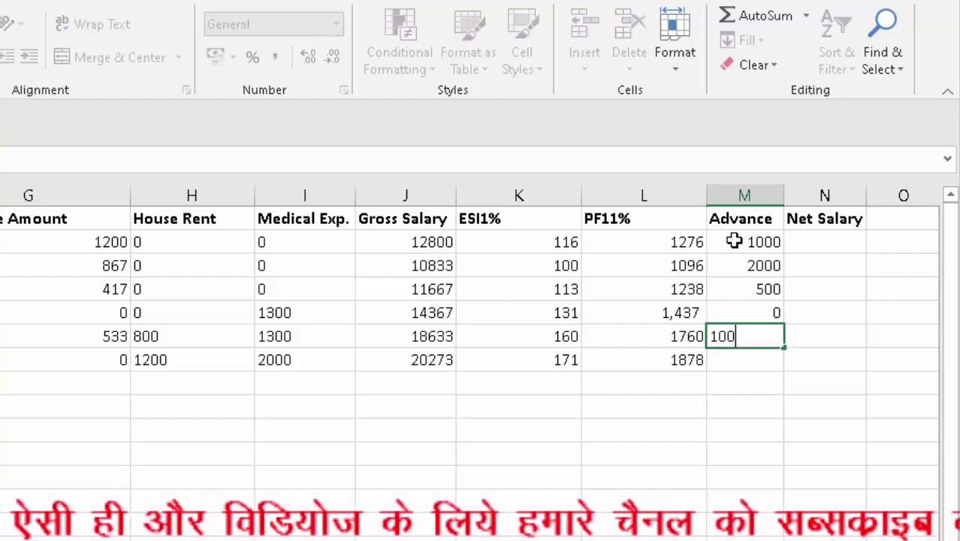
key("Return")
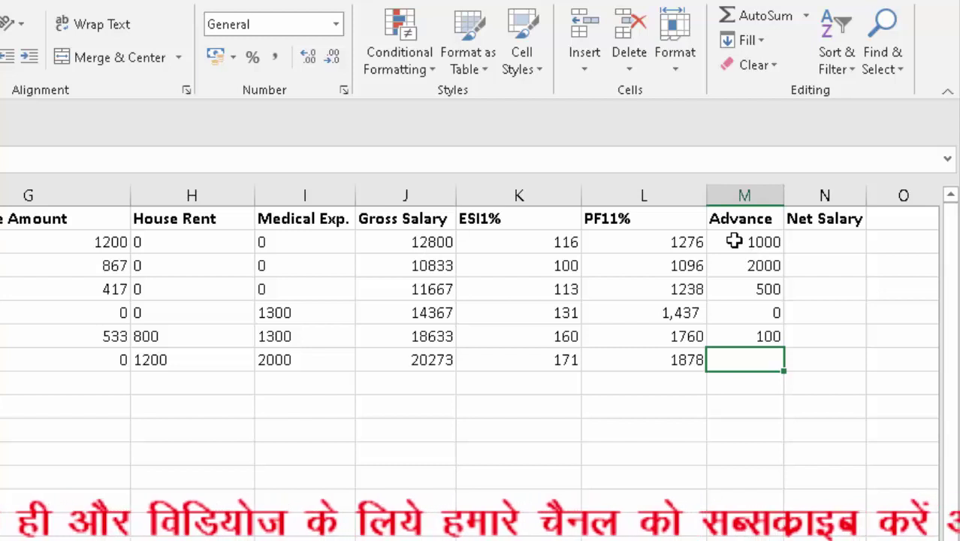
type("0")
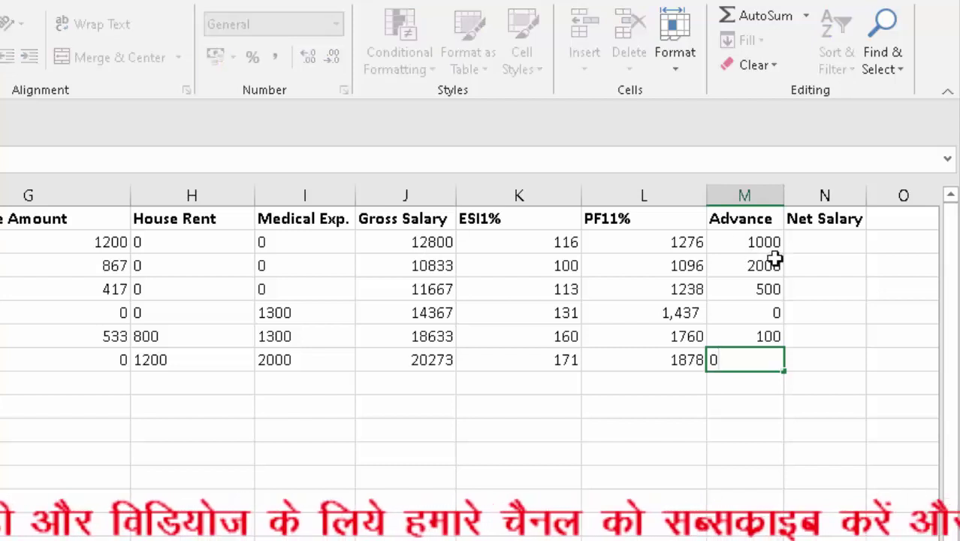
left_click(870, 196)
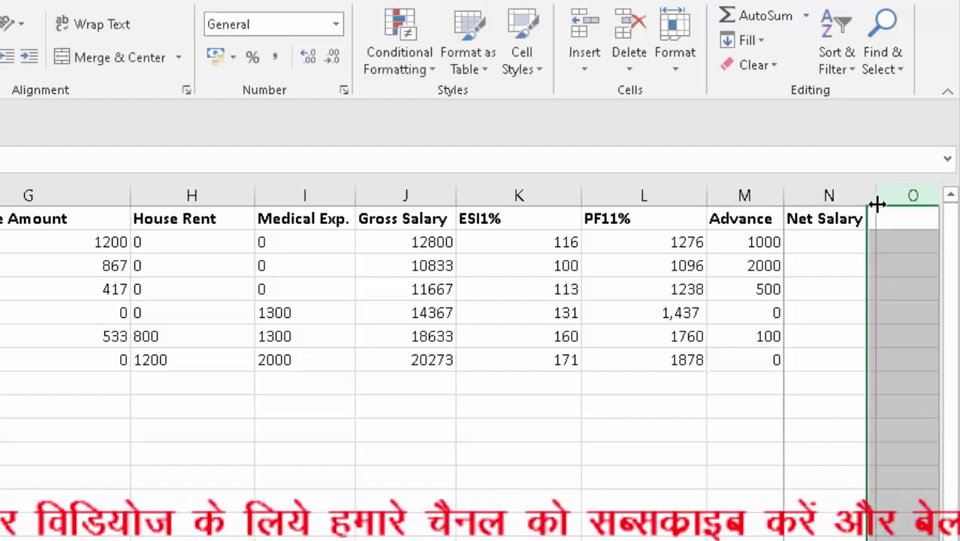
left_click_drag(868, 197, 875, 197)
left_click(828, 239)
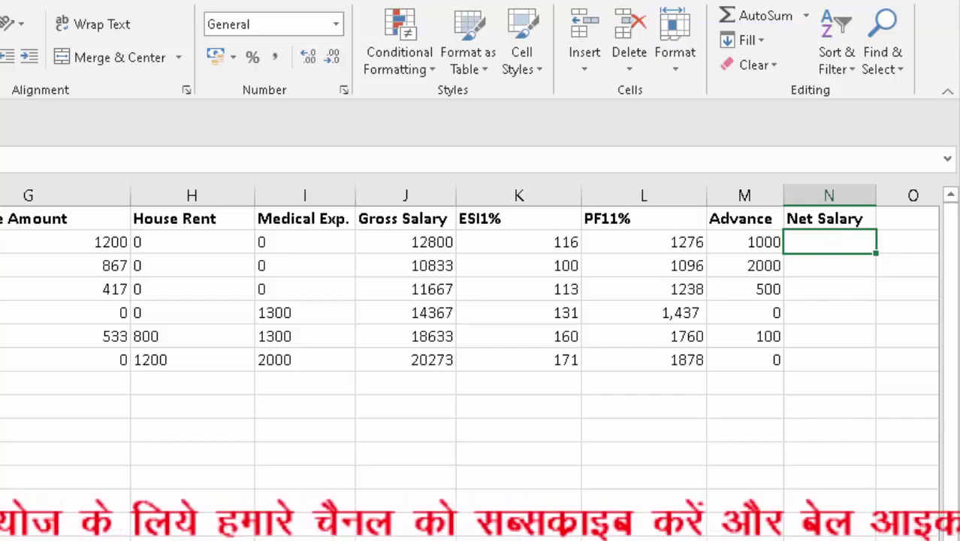
Enter =J2-K2-L2-M2 in N2 for the first Net Salary.
type("=")
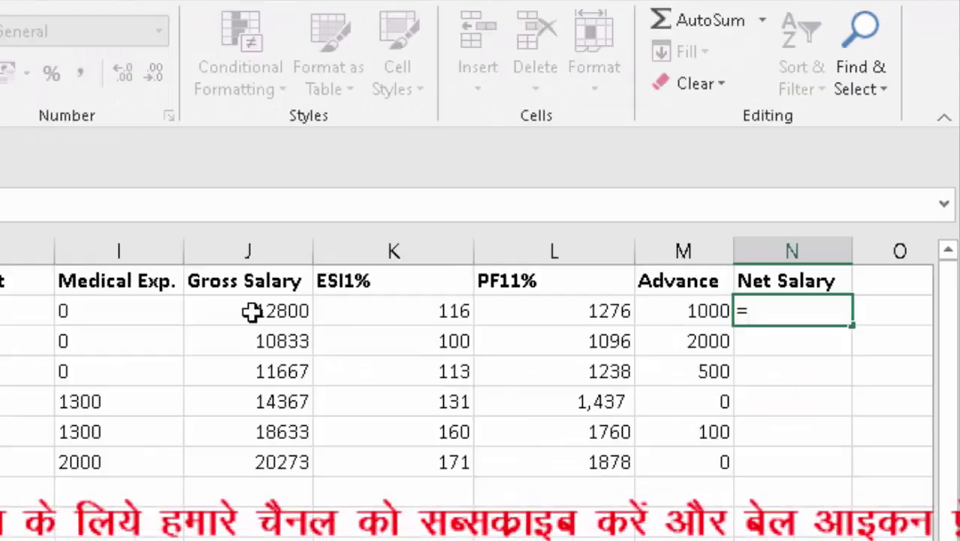
left_click(252, 311)
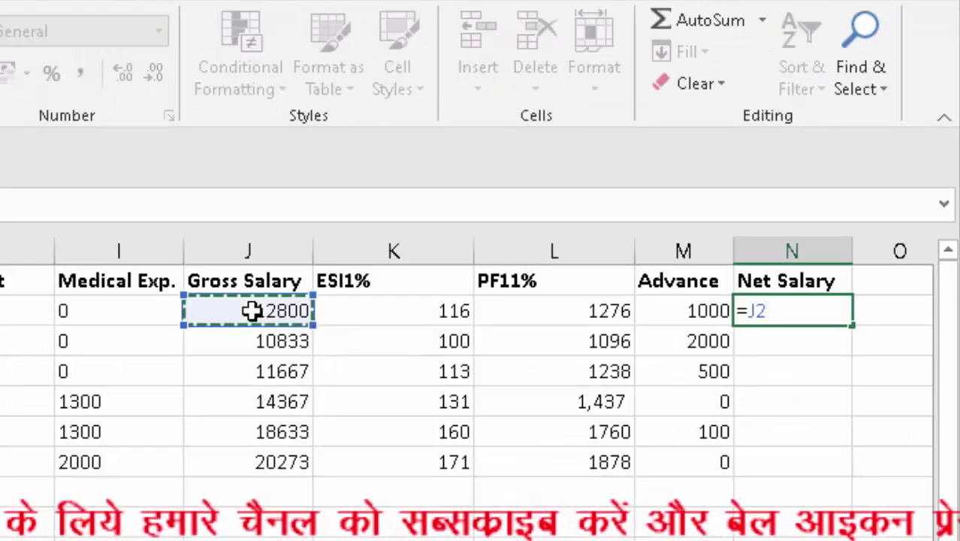
type("-")
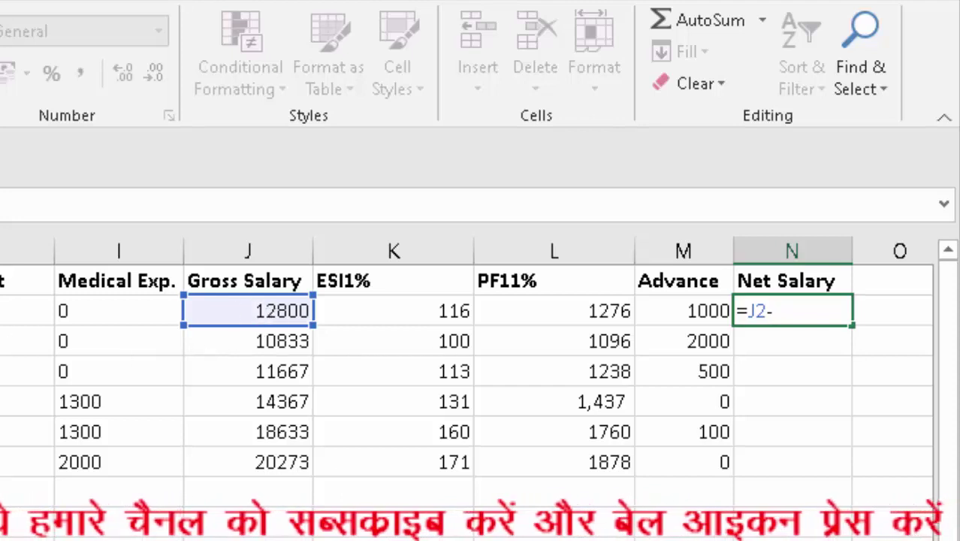
left_click(331, 304)
type("-")
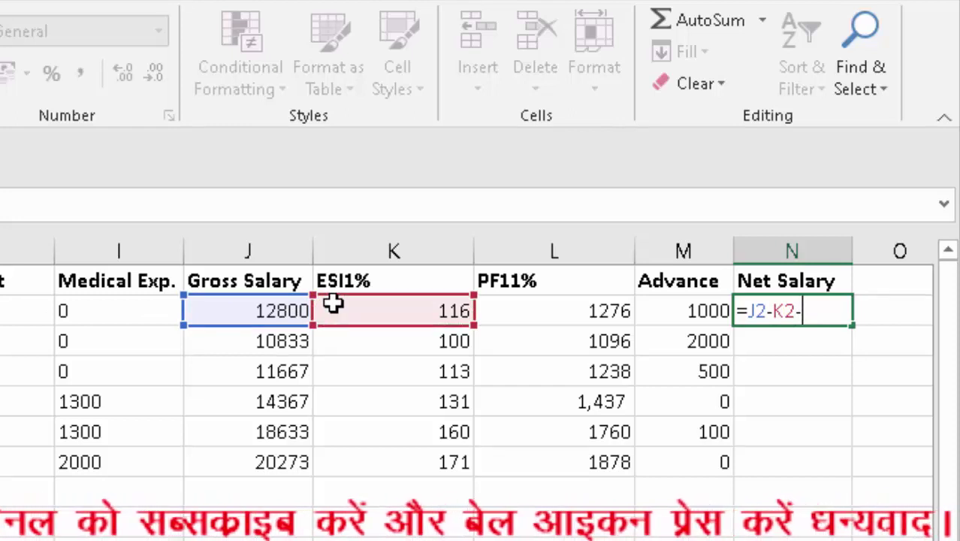
left_click(543, 312)
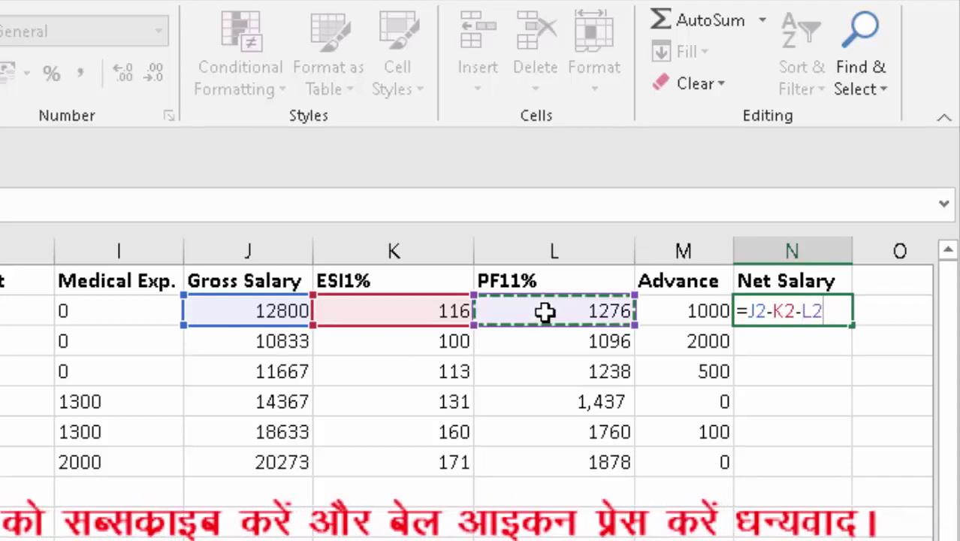
type("-")
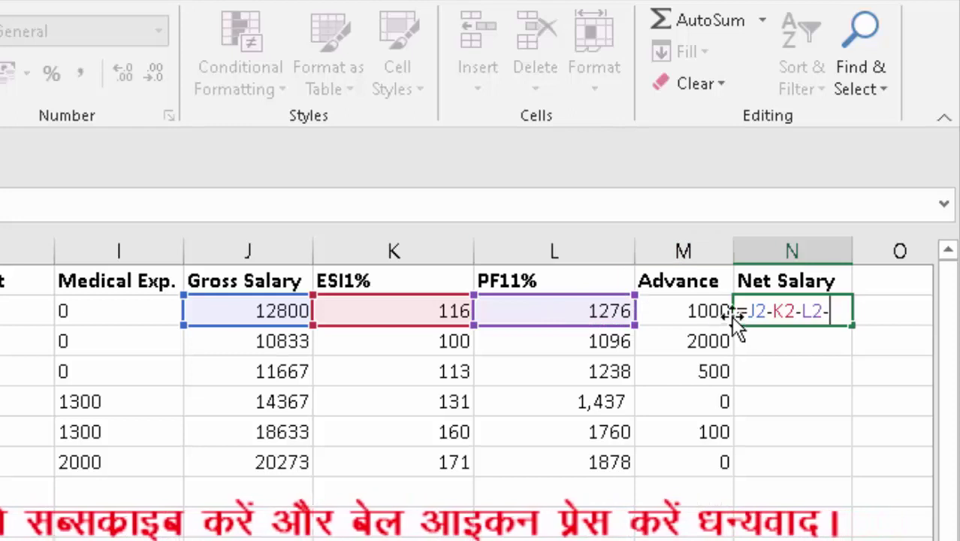
left_click(710, 308)
key("Return")
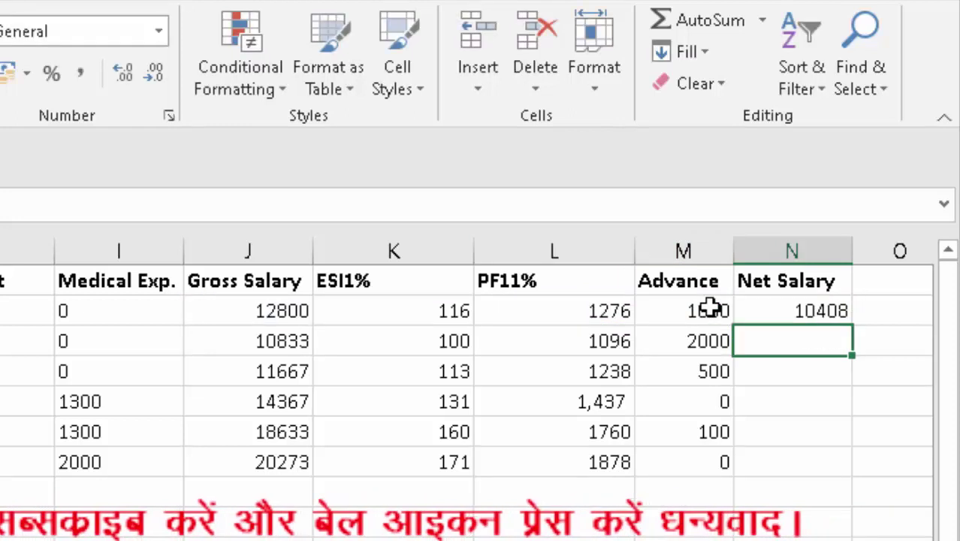
Fill the Net Salary formula down to N7 and show whole numbers.
left_click(790, 308)
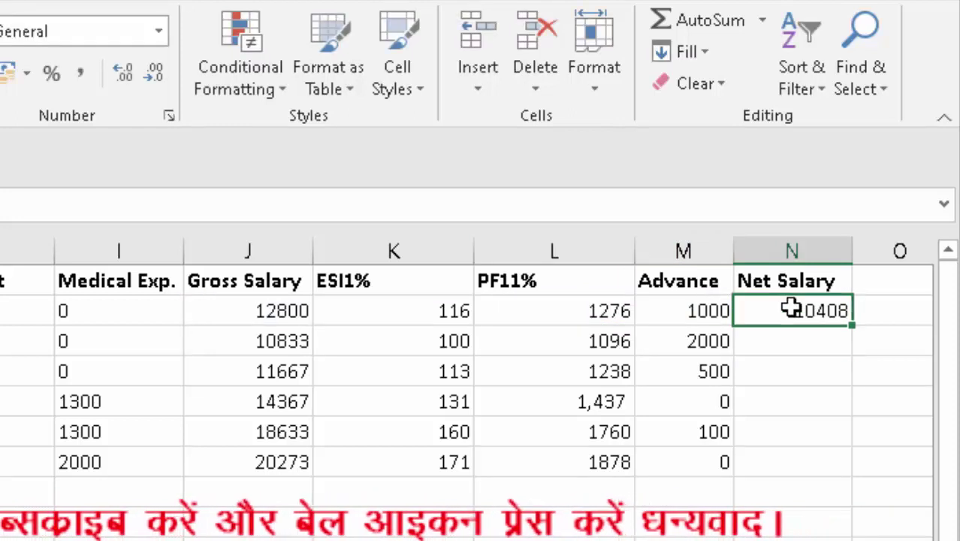
double_click(854, 323)
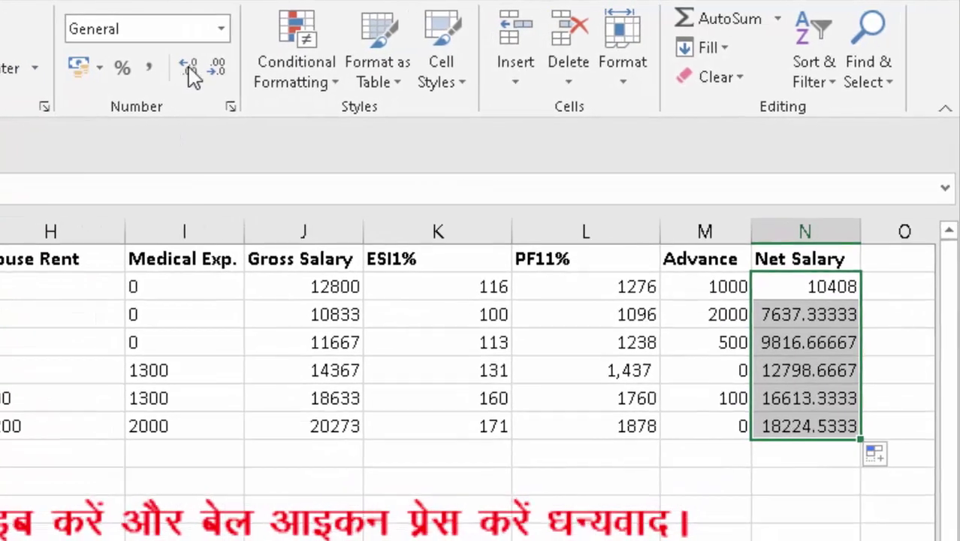
left_click(232, 66)
left_click(235, 66)
left_click(235, 66)
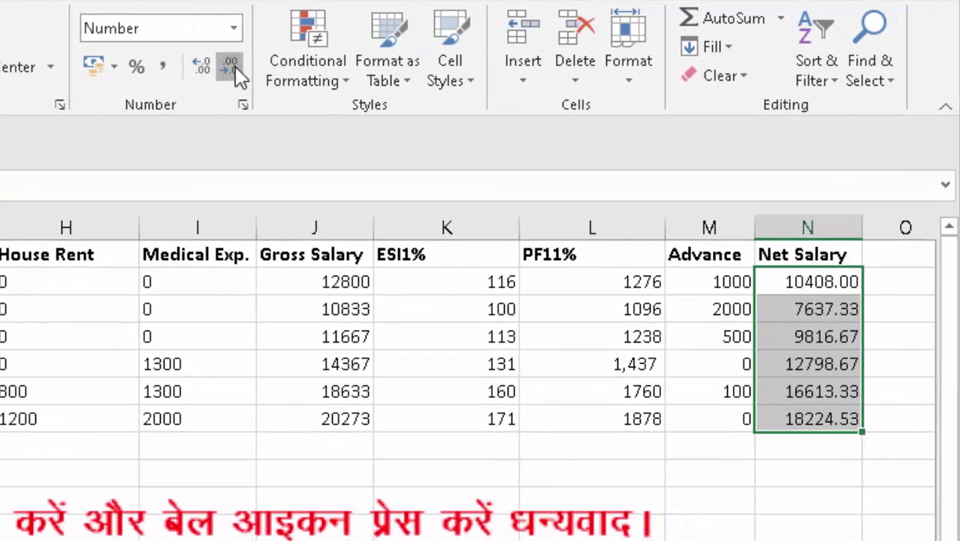
left_click(235, 66)
left_click(235, 66)
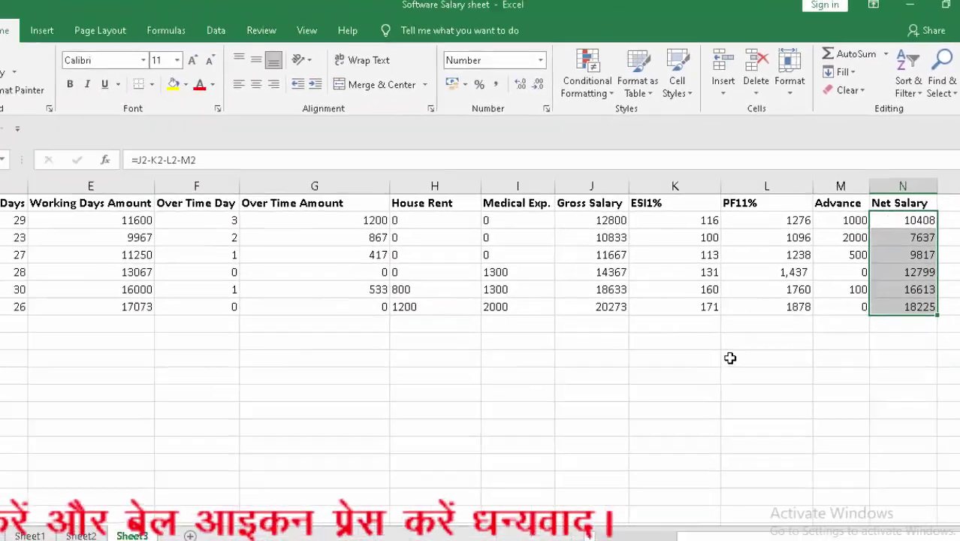
Apply All Borders to the A1:N7 salary table and narrow the ESI1% column.
left_click(786, 342)
left_click_drag(935, 295, 3, 121)
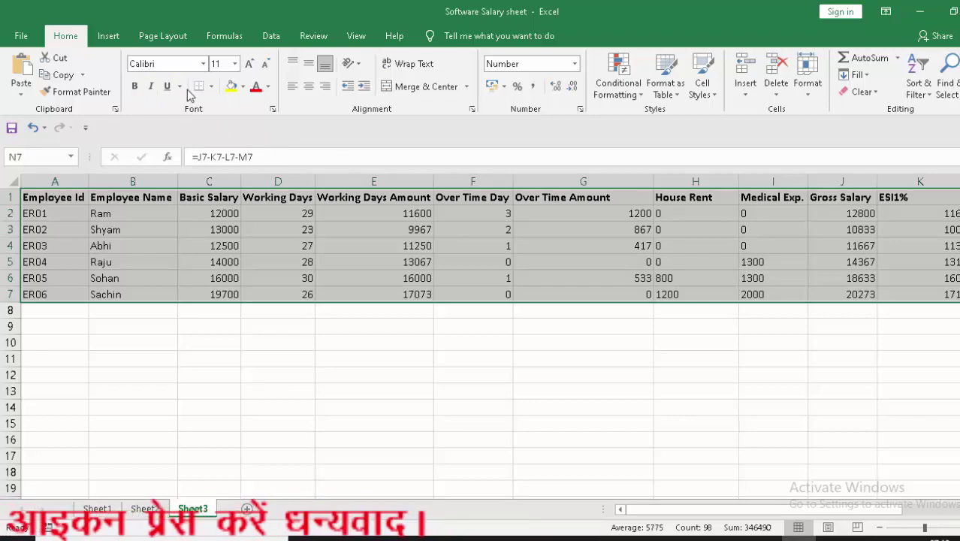
left_click(214, 88)
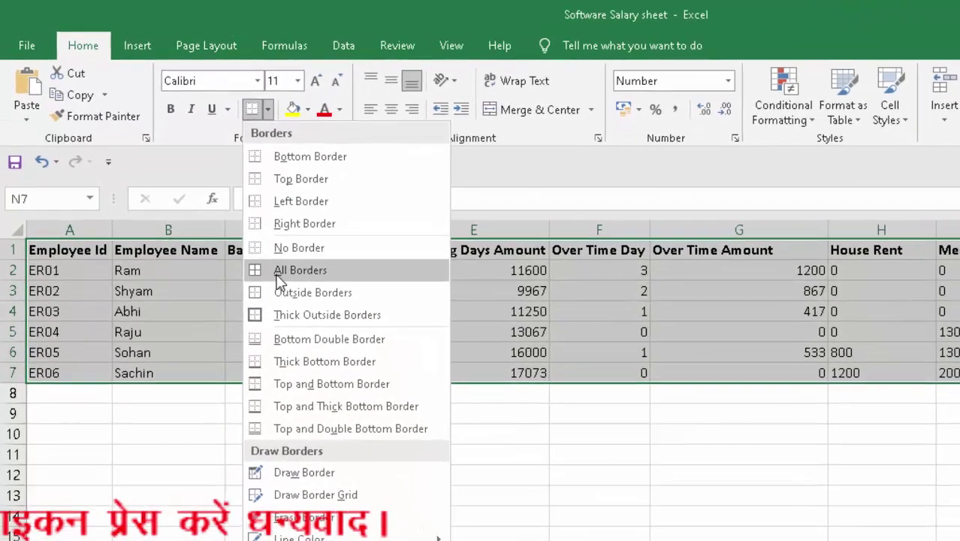
left_click(219, 213)
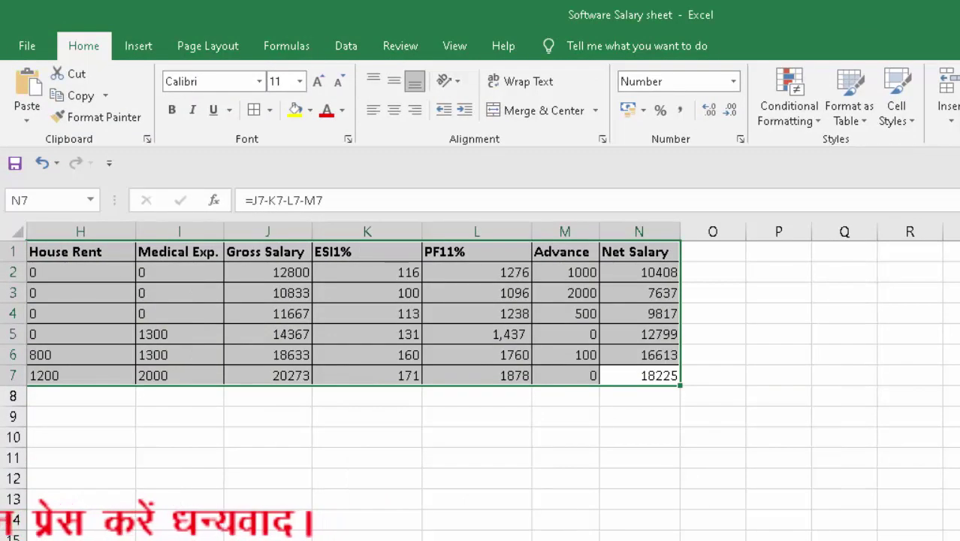
scroll(481, 375, "down", 2)
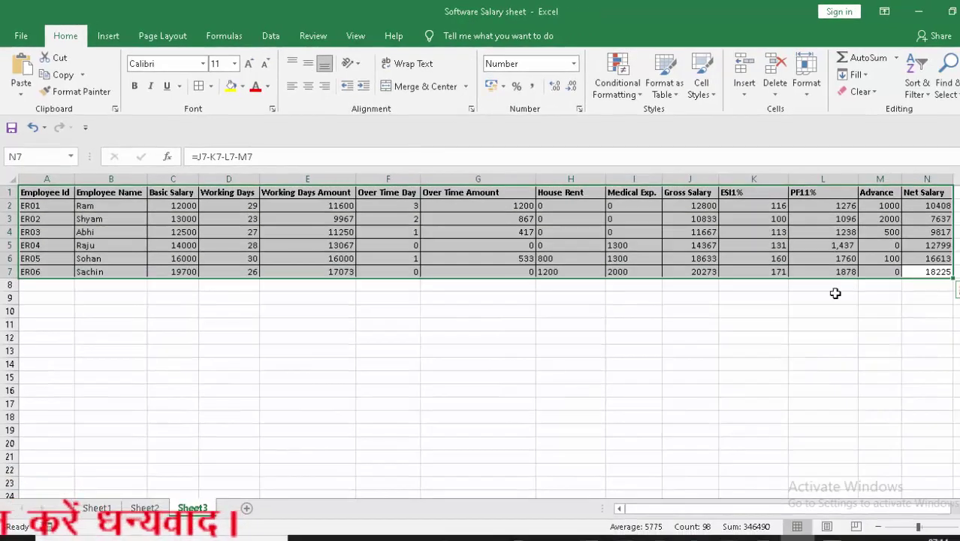
left_click(785, 339)
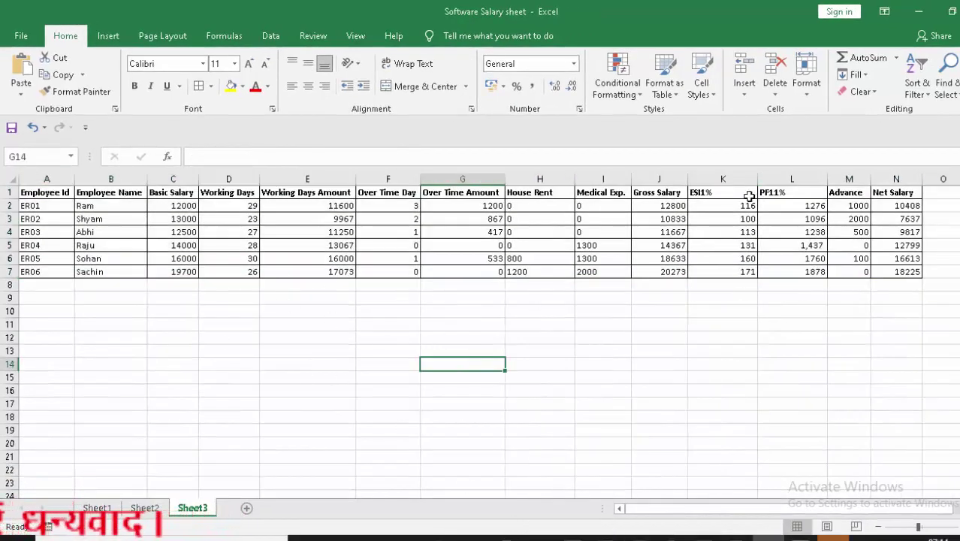
left_click_drag(757, 179, 744, 179)
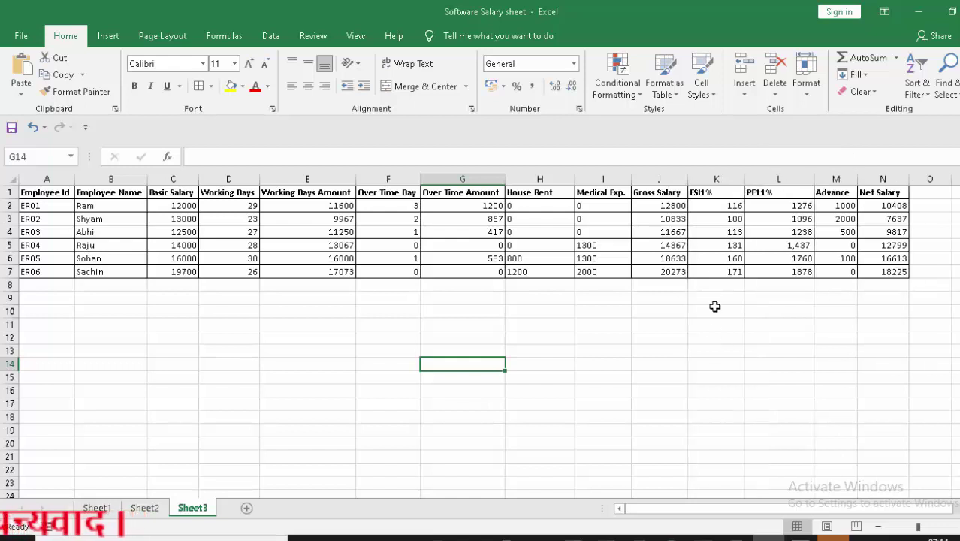
left_click(712, 337)
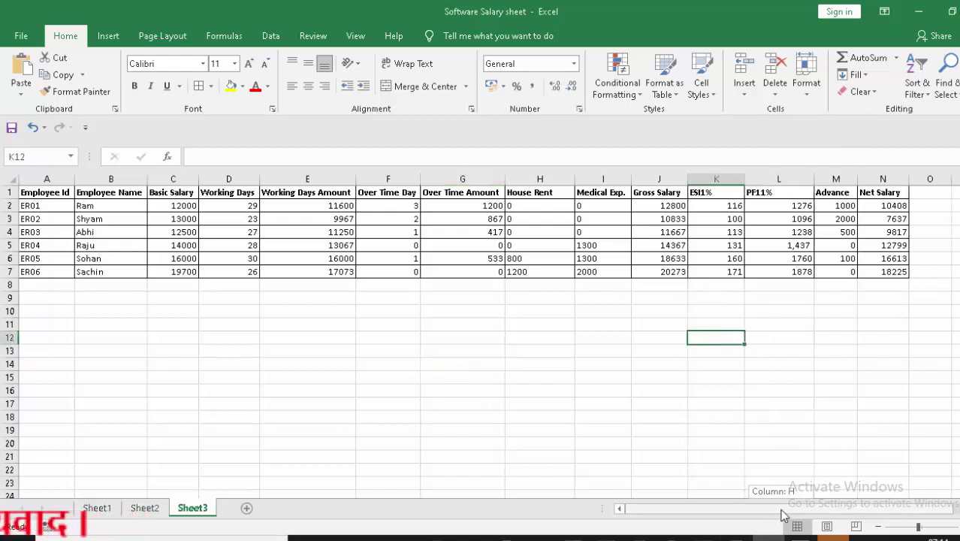